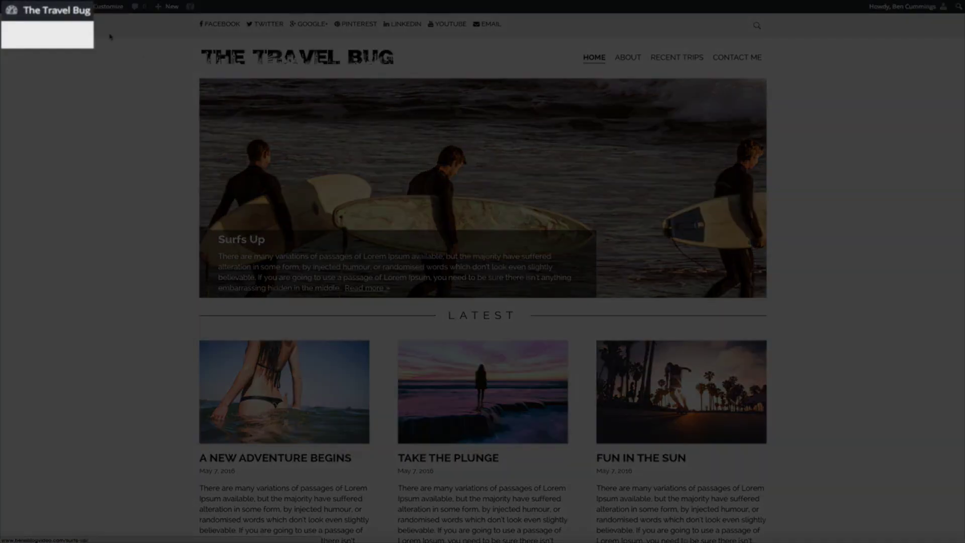
# Step: Go from the site's front page to its dashboard and start a new blog post
pyautogui.moveTo(44, 20)
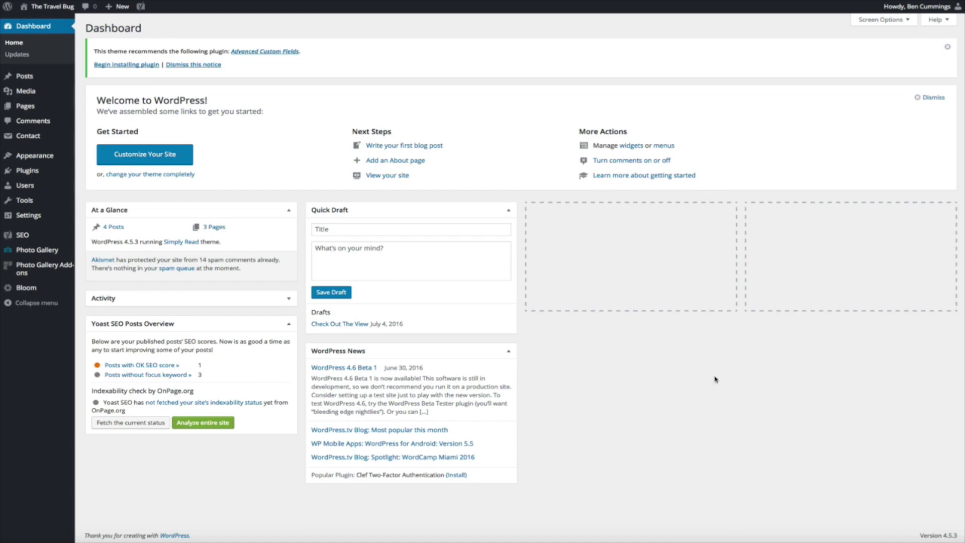
pyautogui.moveTo(120, 7)
pyautogui.moveTo(65, 76)
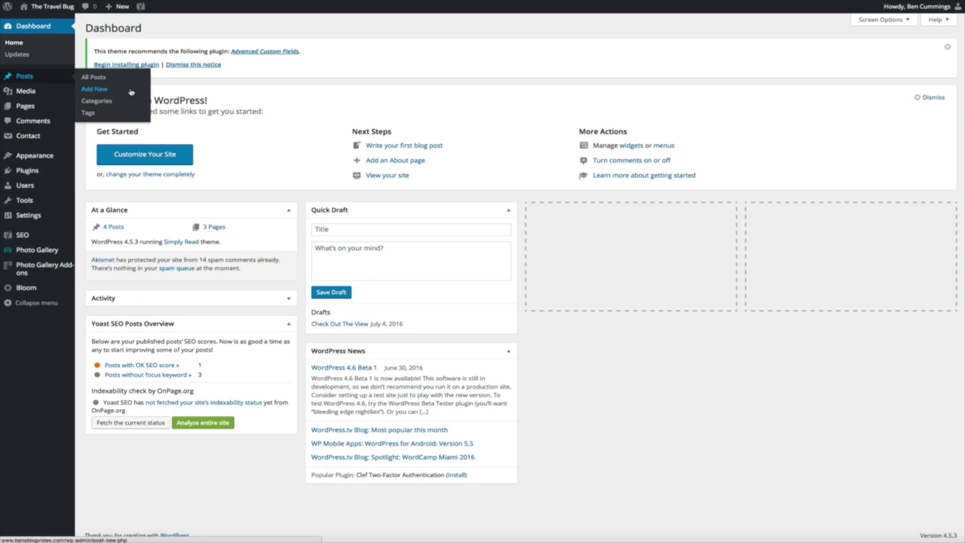
pyautogui.click(131, 92)
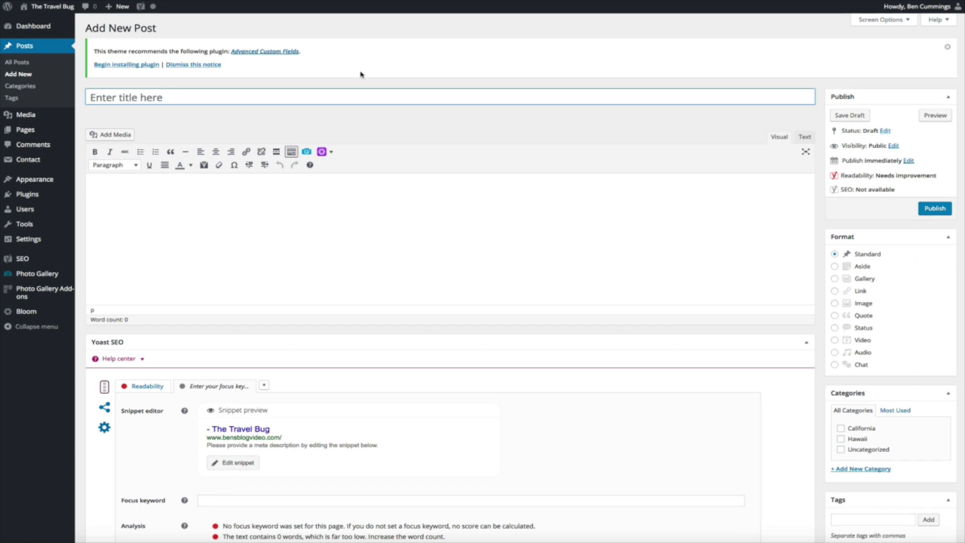
# Step: Title the post "5 Tips to Planning a Stress Free Vacation"
pyautogui.click(162, 96)
pyautogui.write('5 Ti')
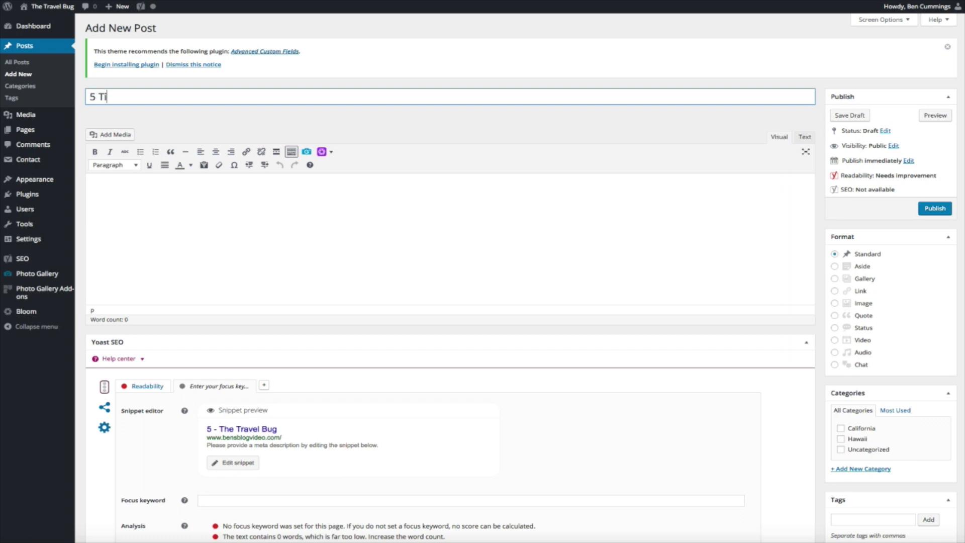
pyautogui.write('ps to Planning a Stress')
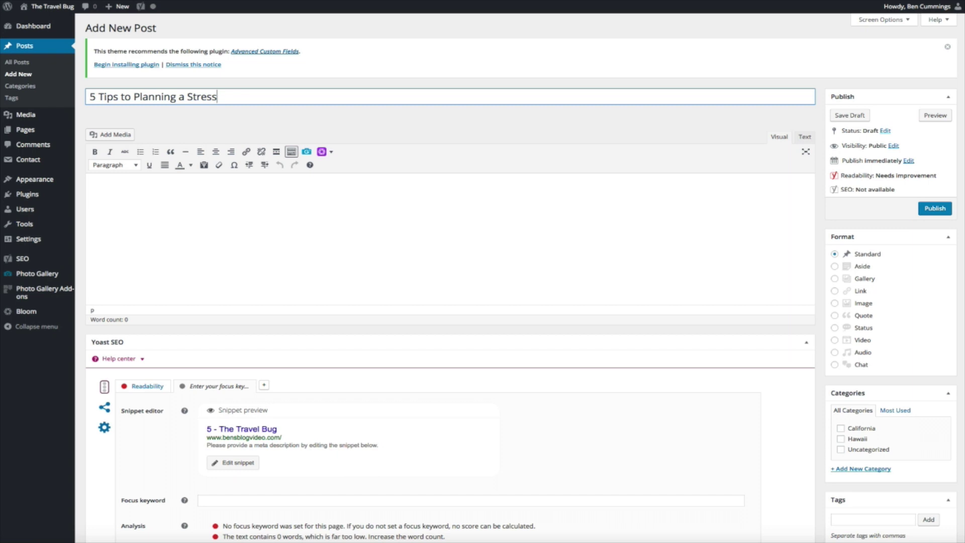
pyautogui.write(' Free Vacation')
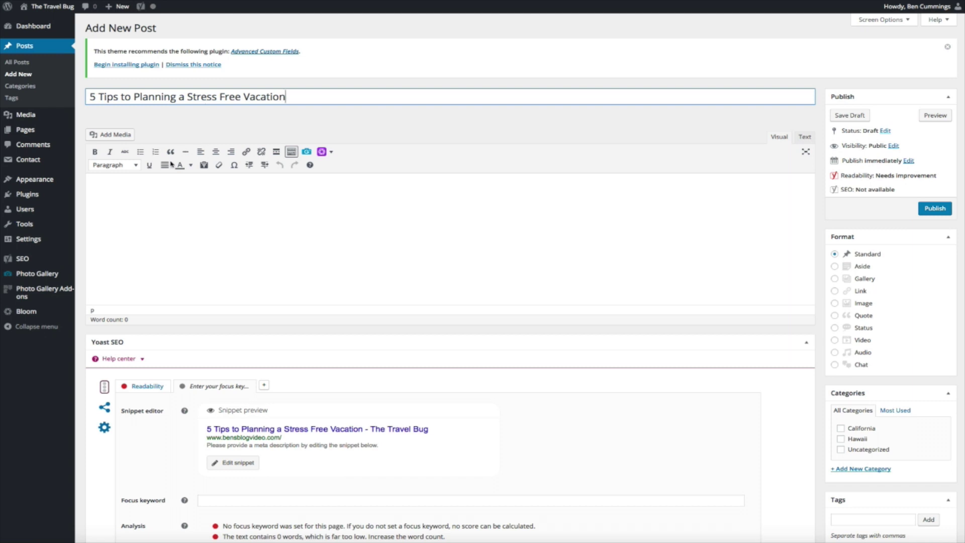
# Step: Fill the post body with four copies of the "Contrary to popular belief, Lorem Ipsum" paragraph and preview the post
pyautogui.click(110, 182)
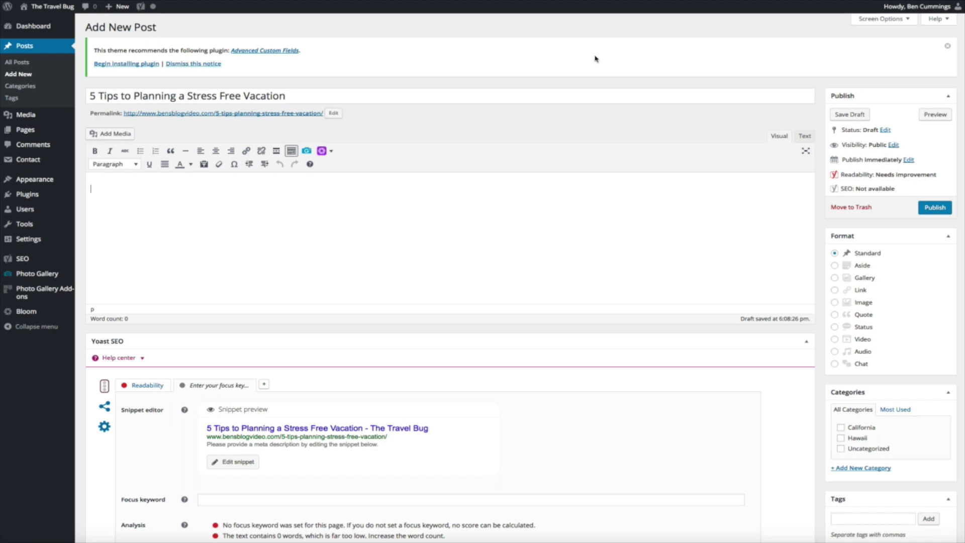
pyautogui.click(94, 189)
pyautogui.write('Contrary to popular belief, Lorem Ipsum is not simply random text. It has roots in a piece of classical Latin literature from 45 BC, making it over 2000 years old. Richard McClintock, a Latin professor at Hampden-Sydney College in Virginia, looked up one of the more obscure Latin words, consectetur, from a Lorem Ipsum passage, and going through the cites of the word in classical literature, discovered the undoubtable source. Lorem Ipsum comes from sections 1.10.32 and 1.10.33 of "de Finibus Bonorum et Malorum" (The Extremes of Good and Evil) by Cicero, written in 45 BC. This book is a treatise on the theory of ethics, very popular during the Renaissance. The first line of Lorem Ipsum, "Lorem ipsum dolor sit amet..", comes from a line in section 1.10.32.')
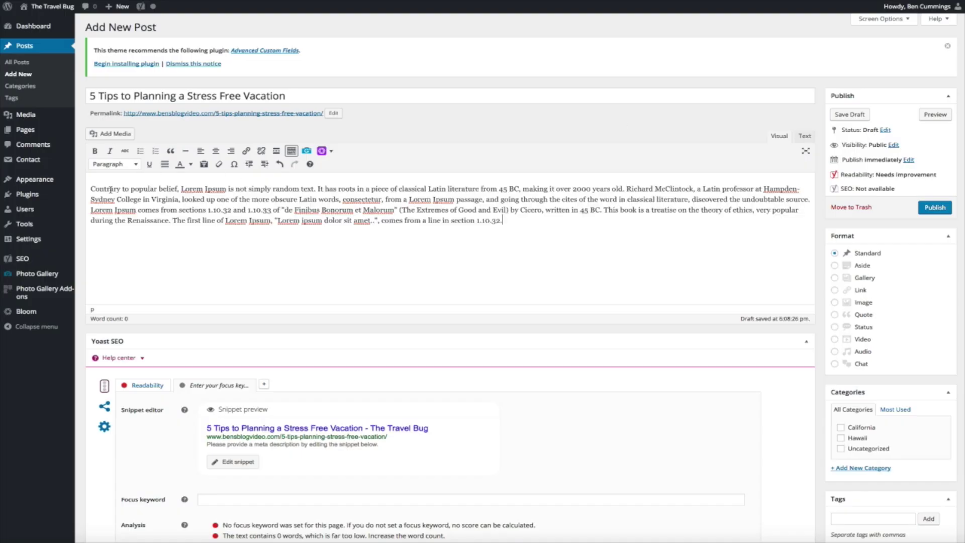
pyautogui.write('Contrary to popular belief, Lorem Ipsum is not simply random text. It has roots in a piece of classical Latin literature from 45 BC, making it over 2000 years old. Richard McClintock, a Latin professor at Hampden-Sydney College in Virginia, looked up one of the more obscure Latin words, consectetur, from a Lorem Ipsum passage, and going through the cites of the word in classical literature, discovered the undoubtable source. Lorem Ipsum comes from sections 1.10.32 and 1.10.33 of "de Finibus Bonorum et Malorum" (The Extremes of Good and Evil) by Cicero, written in 45 BC. This book is a treatise on the theory of ethics, very popular during the Renaissance. The first line of Lorem Ipsum, "Lorem ipsum dolor sit amet..", comes from a line in section 1.10.32.')
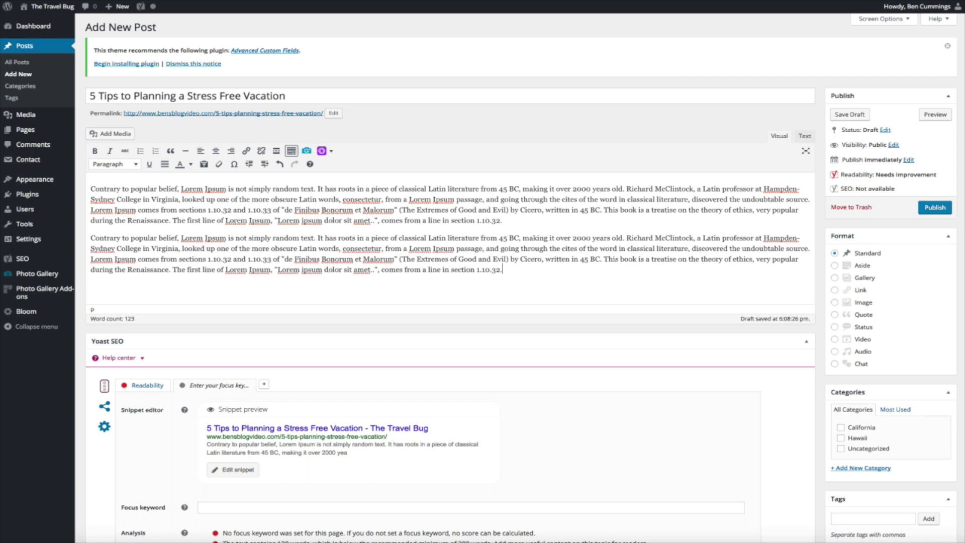
pyautogui.write('Contrary to popular belief, Lorem Ipsum is not simply random text. It has roots in a piece of classical Latin literature from 45 BC, making it over 2000 years old. Richard McClintock, a Latin professor at Hampden-Sydney College in Virginia, looked up one of the more obscure Latin words, consectetur, from a Lorem Ipsum passage, and going through the cites of the word in classical literature, discovered the undoubtable source. Lorem Ipsum comes from sections 1.10.32 and 1.10.33 of "de Finibus Bonorum et Malorum" (The Extremes of Good and Evil) by Cicero, written in 45 BC. This book is a treatise on the theory of ethics, very popular during the Renaissance. The first line of Lorem Ipsum, "Lorem ipsum dolor sit amet..", comes from a line in section 1.10.32.')
pyautogui.write('Contrary to popular belief, Lorem Ipsum is not simply random text. It has roots in a piece of classical Latin literature from 45 BC, making it over 2000 years old. Richard McClintock, a Latin professor at Hampden-Sydney College in Virginia, looked up one of the more obscure Latin words, consectetur, from a Lorem Ipsum passage, and going through the cites of the word in classical literature, discovered the undoubtable source. Lorem Ipsum comes from sections 1.10.32 and 1.10.33 of "de Finibus Bonorum et Malorum" (The Extremes of Good and Evil) by Cicero, written in 45 BC. This book is a treatise on the theory of ethics, very popular during the Renaissance. The first line of Lorem Ipsum, "Lorem ipsum dolor sit amet..", comes from a line in section 1.10.32.')
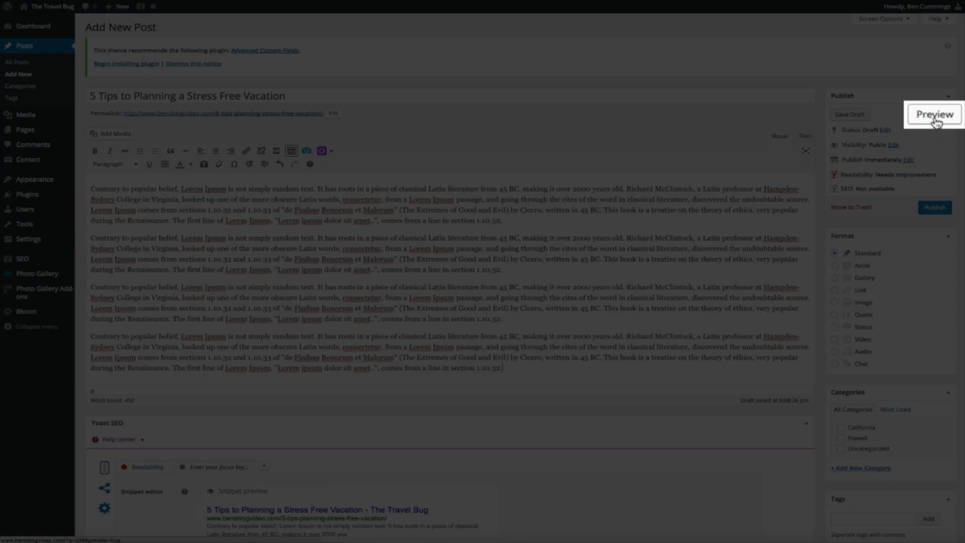
pyautogui.click(935, 120)
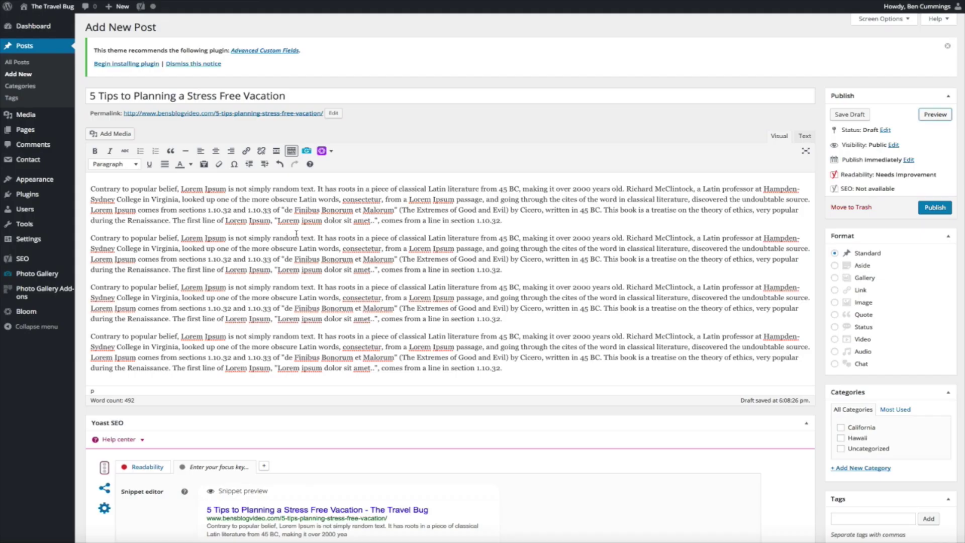
# Step: Insert the Heading 1 line "1. Plan Ahead" between the first and second paragraphs
pyautogui.click(90, 238)
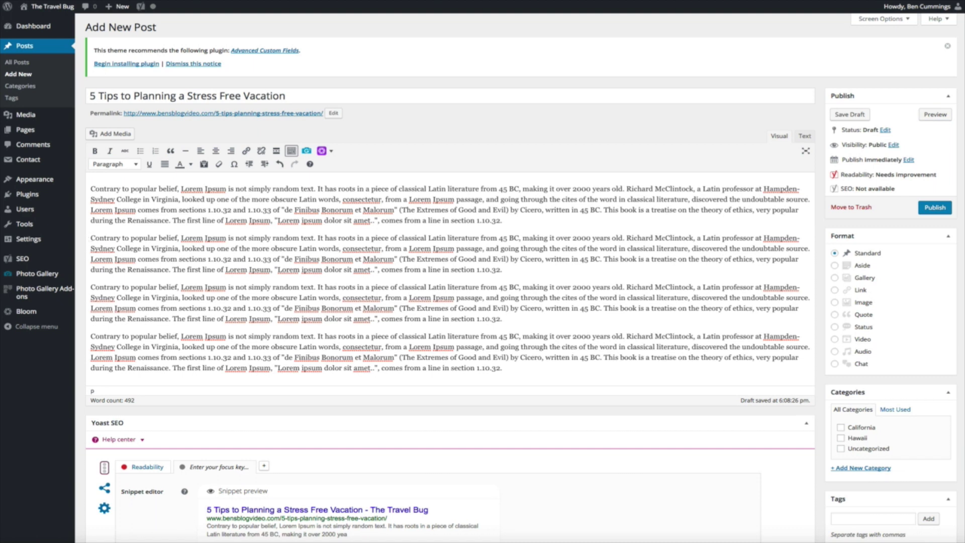
pyautogui.press('Return')
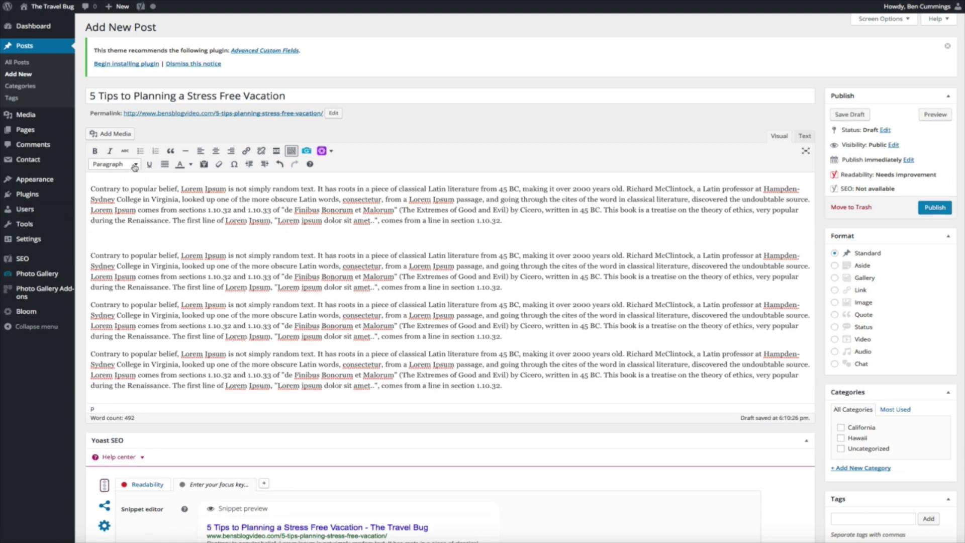
pyautogui.click(134, 166)
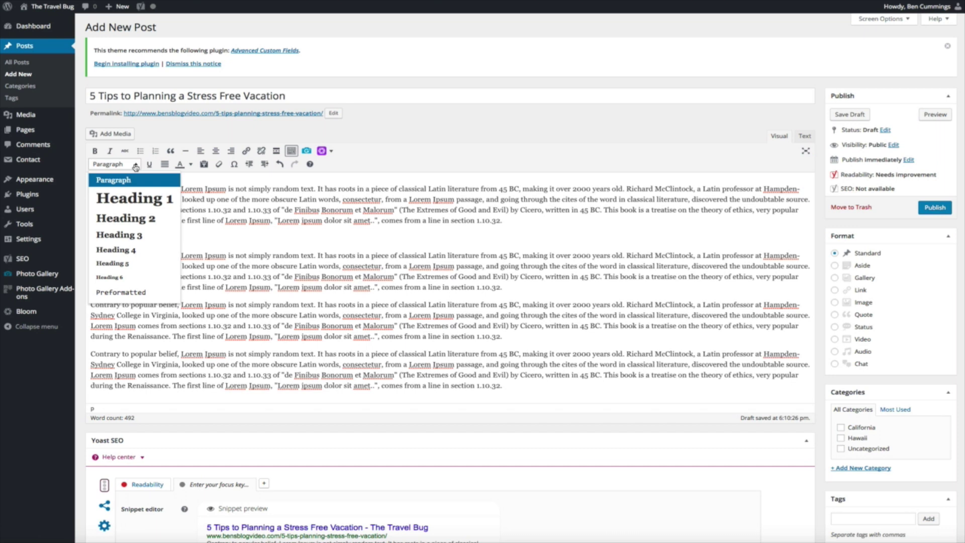
pyautogui.click(135, 199)
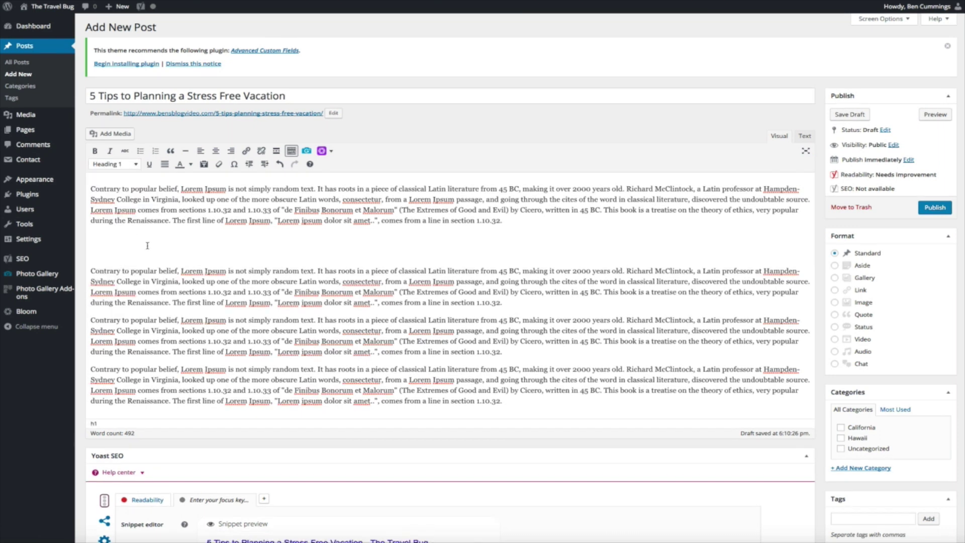
pyautogui.write('1. Plan Ahead')
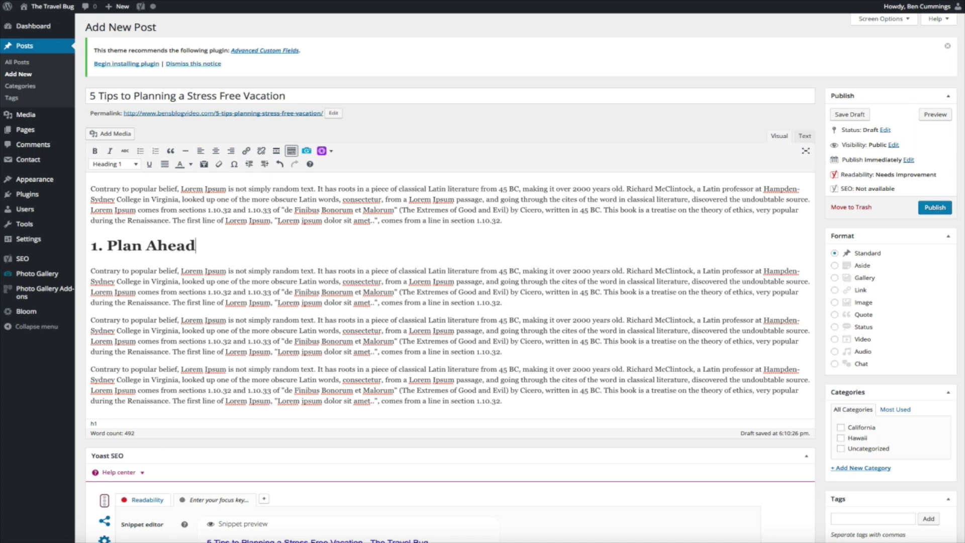
# Step: Insert the Heading 1 line "2. Travel Light" after the paragraph under "1. Plan Ahead"
pyautogui.click(521, 302)
pyautogui.press('Return')
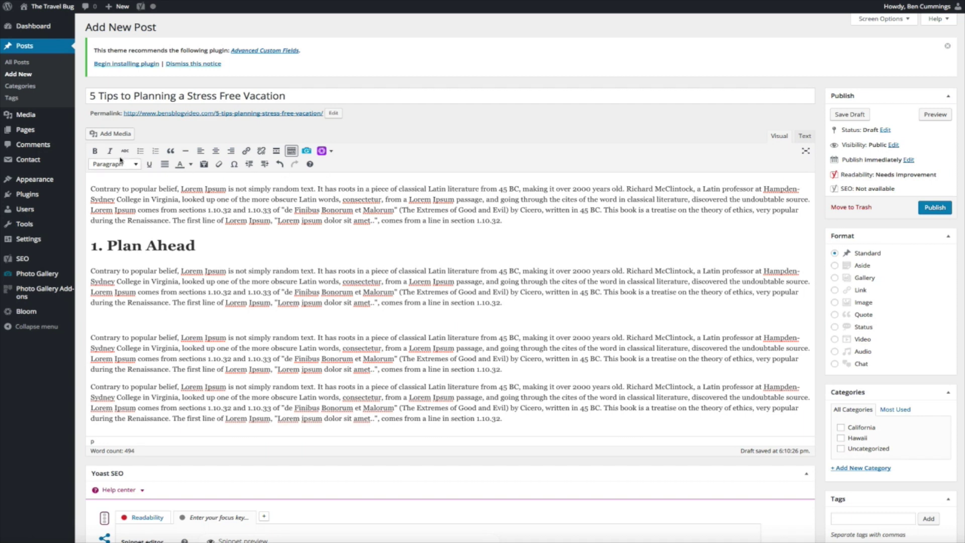
pyautogui.click(136, 166)
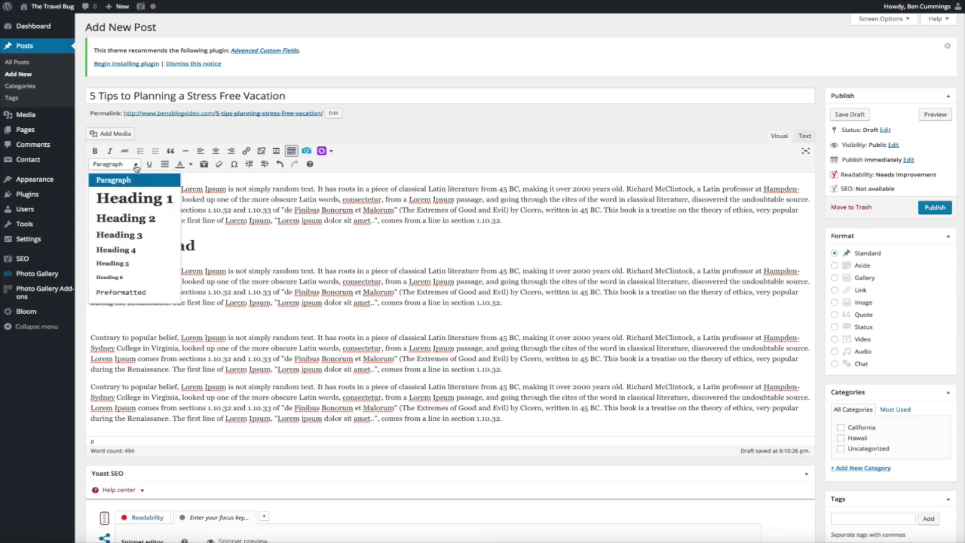
pyautogui.click(137, 197)
pyautogui.write('2. Travel Light')
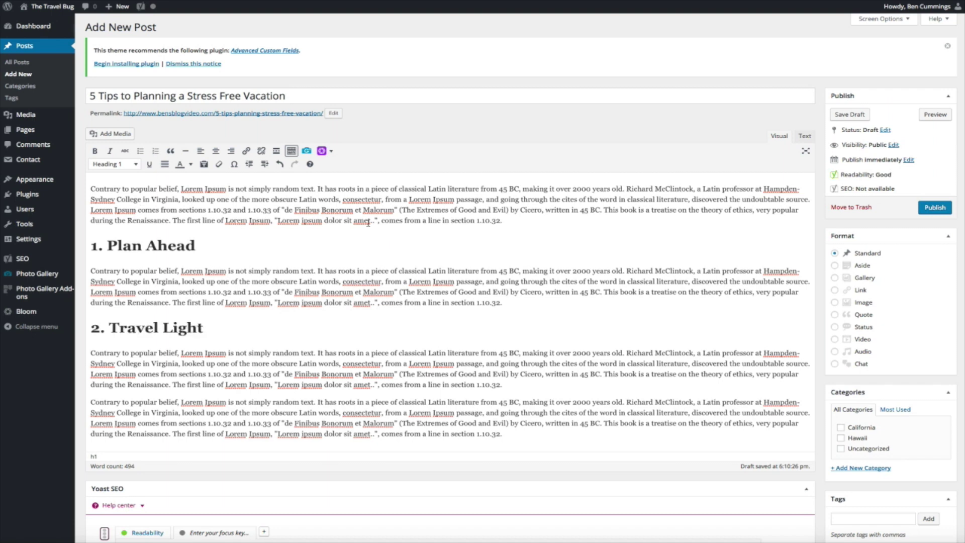
# Step: Insert the Heading 1 line "3. Know Your Surroundings" after the first paragraph under "2. Travel Light"
pyautogui.scroll(-2, 368, 223)
pyautogui.click(523, 316)
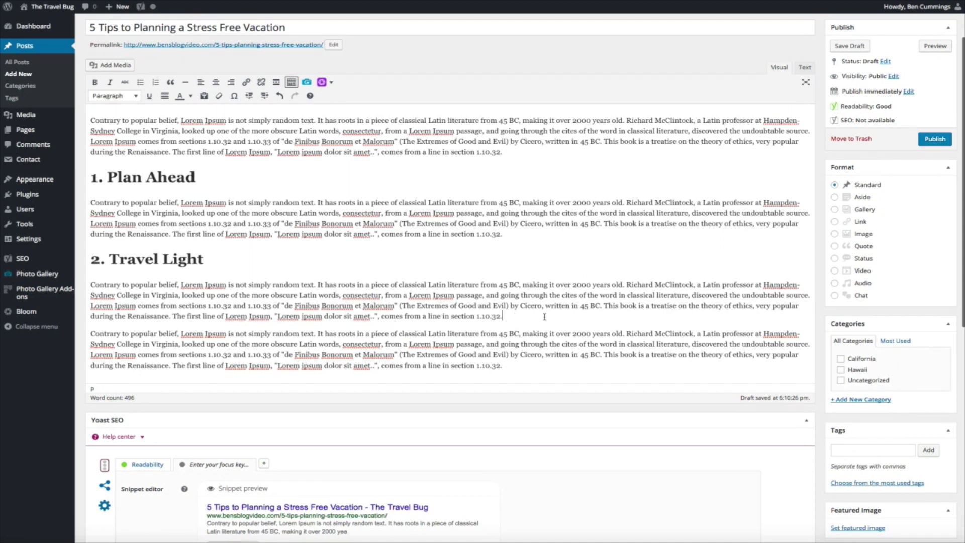
pyautogui.press('Return')
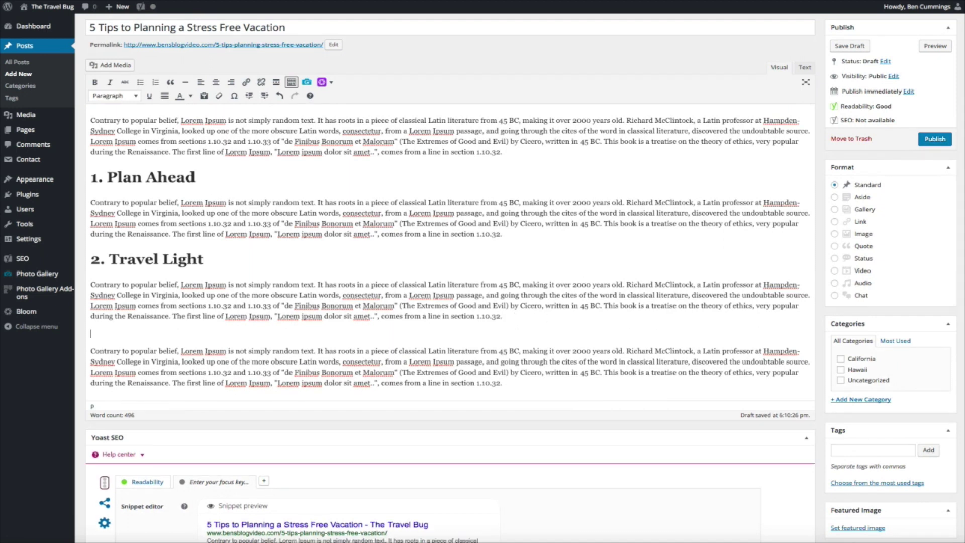
pyautogui.click(137, 96)
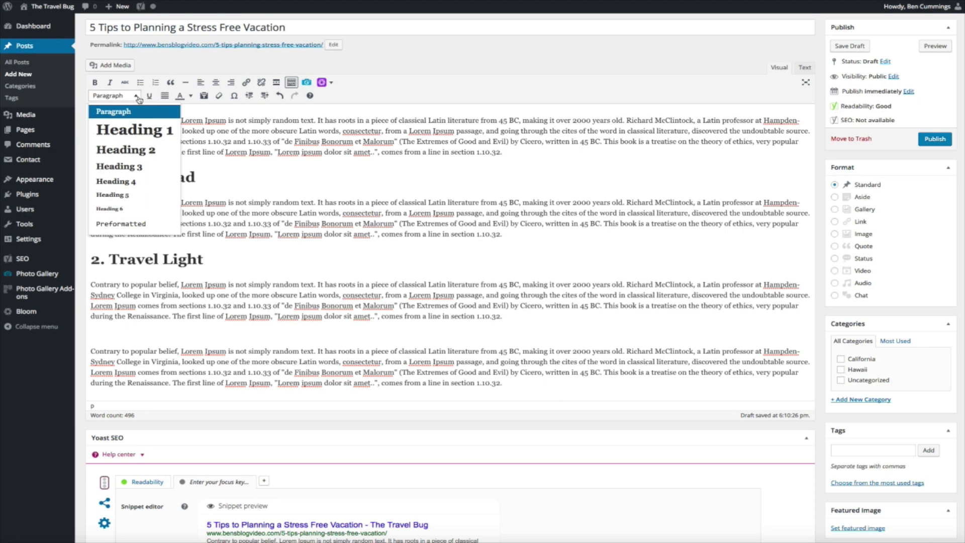
pyautogui.click(143, 131)
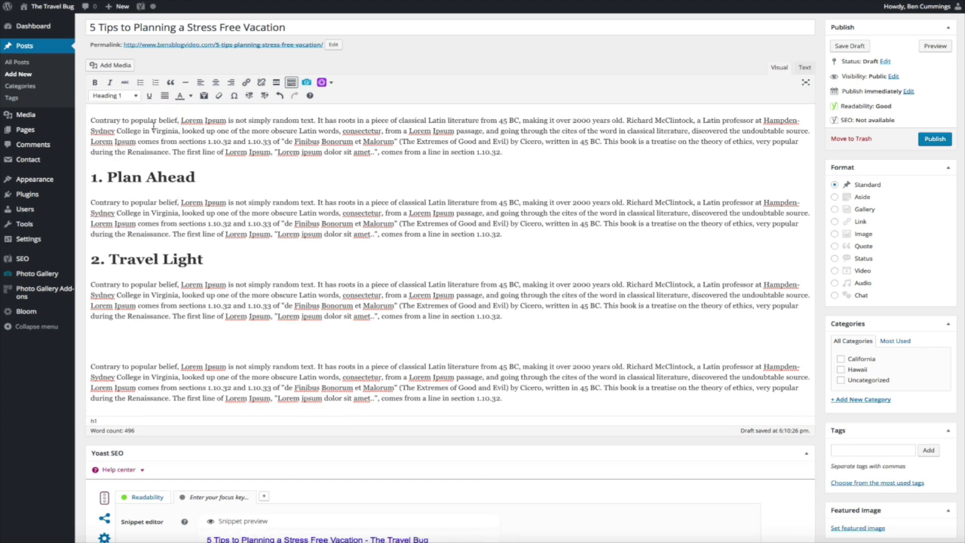
pyautogui.write('3. Know Your Surroundings')
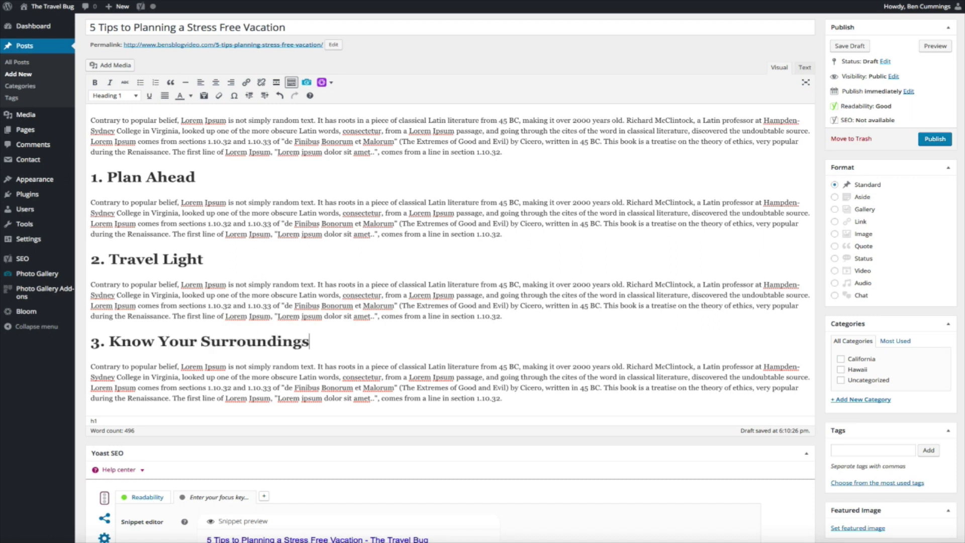
# Step: Copy the Lorem Ipsum paragraph under "3. Know Your Surroundings" and paste it twice at the end of the post
pyautogui.scroll(-1, 372, 203)
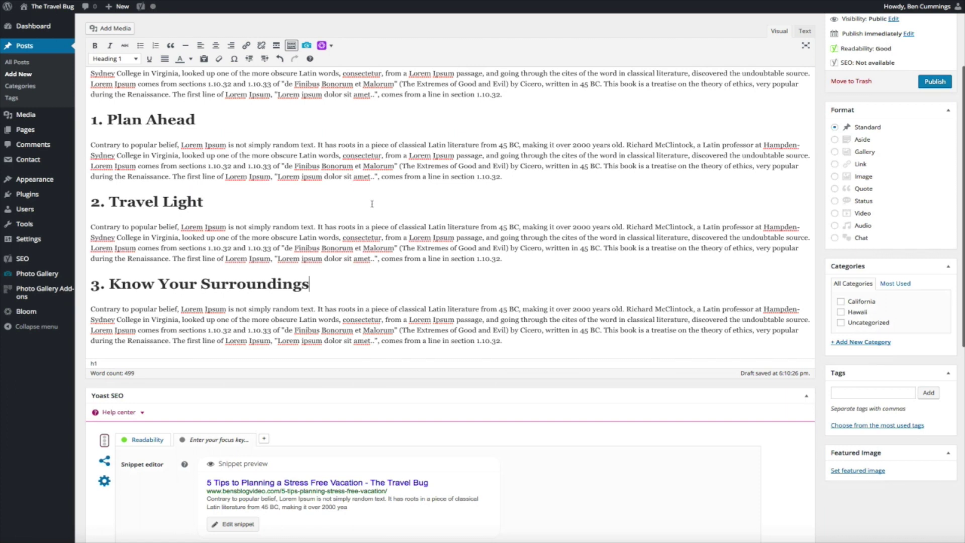
pyautogui.moveTo(503, 341); pyautogui.dragTo(95, 301)
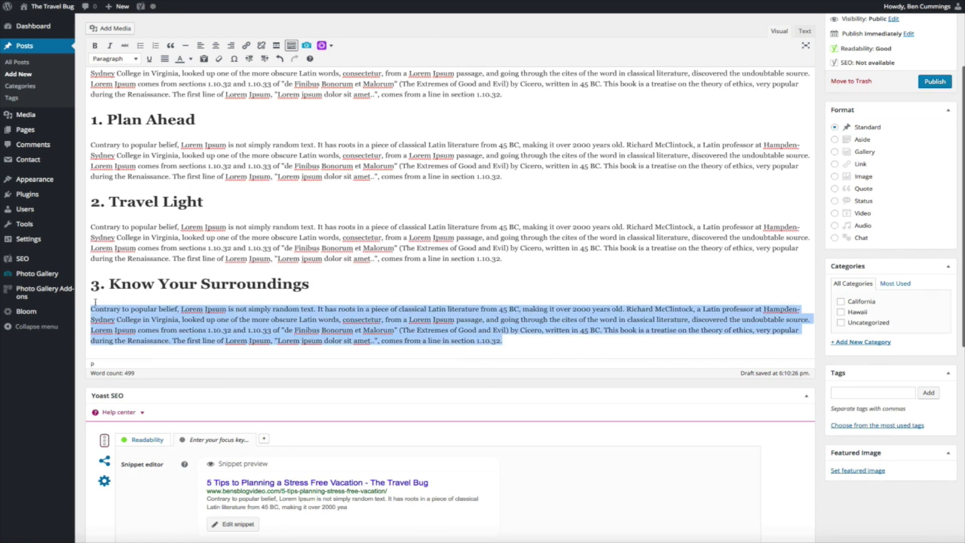
pyautogui.click(538, 346)
pyautogui.write('Contrary to popular belief, Lorem Ipsum is not simply random text. It has roots in a piece of classical Latin literature from 45 BC, making it over 2000 years old. Richard McClintock, a Latin professor at Hampden-Sydney College in Virginia, looked up one of the more obscure Latin words, consectetur, from a Lorem Ipsum passage, and going through the cites of the word in classical literature, discovered the undoubtable source. Lorem Ipsum comes from sections 1.10.32 and 1.10.33 of "de Finibus Bonorum et Malorum" (The Extremes of Good and Evil) by Cicero, written in 45 BC. This book is a treatise on the theory of ethics, very popular during the Renaissance. The first line of Lorem Ipsum, "Lorem ipsum dolor sit amet..", comes from a line in section 1.10.32.')
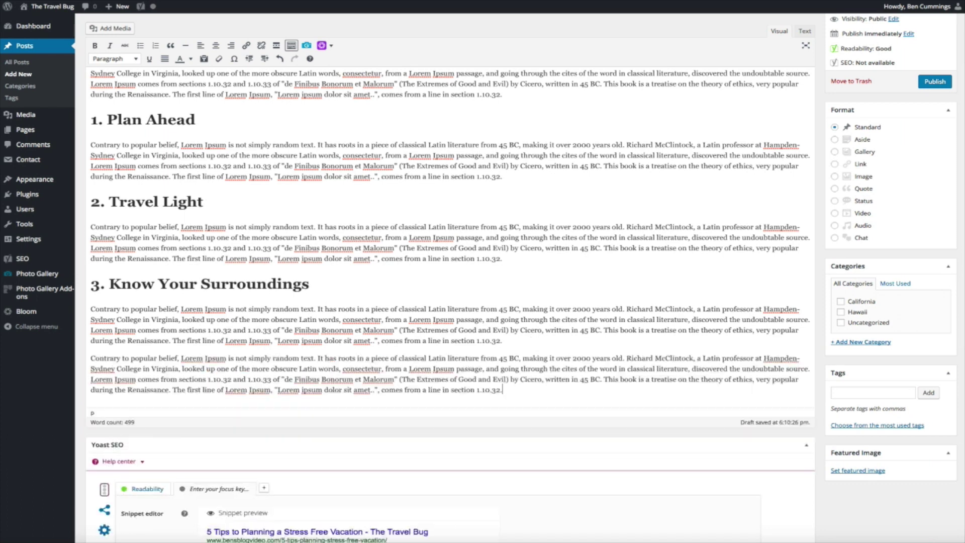
pyautogui.write('Contrary to popular belief, Lorem Ipsum is not simply random text. It has roots in a piece of classical Latin literature from 45 BC, making it over 2000 years old. Richard McClintock, a Latin professor at Hampden-Sydney College in Virginia, looked up one of the more obscure Latin words, consectetur, from a Lorem Ipsum passage, and going through the cites of the word in classical literature, discovered the undoubtable source. Lorem Ipsum comes from sections 1.10.32 and 1.10.33 of "de Finibus Bonorum et Malorum" (The Extremes of Good and Evil) by Cicero, written in 45 BC. This book is a treatise on the theory of ethics, very popular during the Renaissance. The first line of Lorem Ipsum, "Lorem ipsum dolor sit amet..", comes from a line in section 1.10.32.')
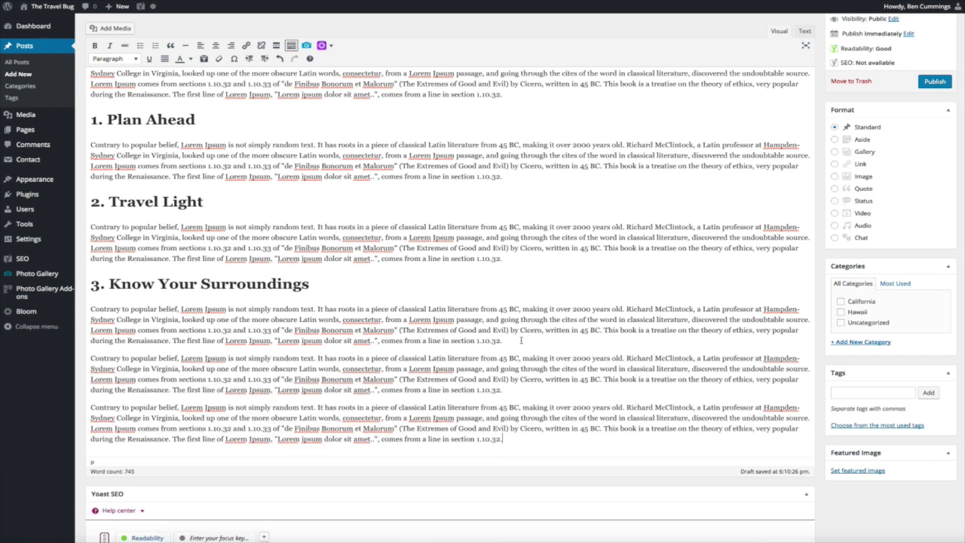
# Step: Insert the Heading 1 line "4. Have a Travel Budget" after the first paragraph under "3. Know Your Surroundings"
pyautogui.press('Return')
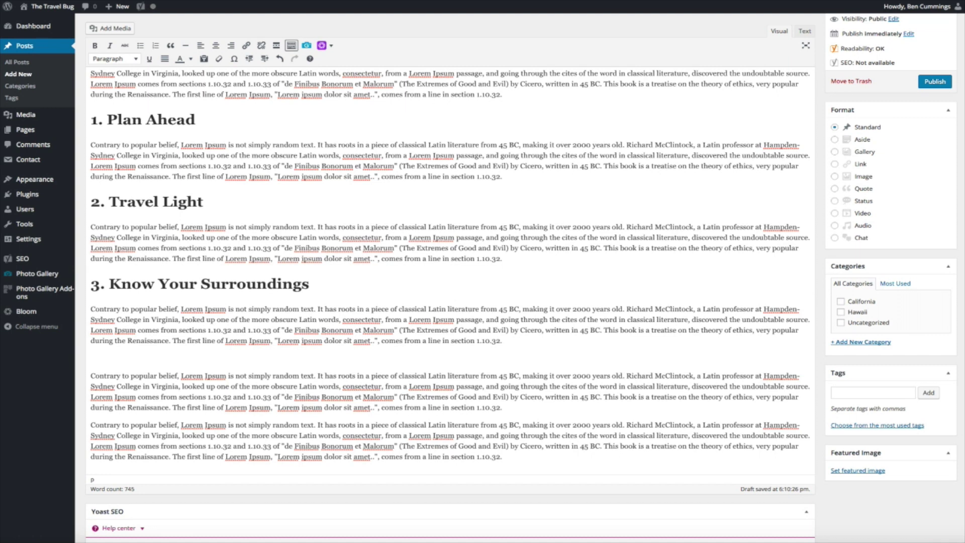
pyautogui.click(135, 60)
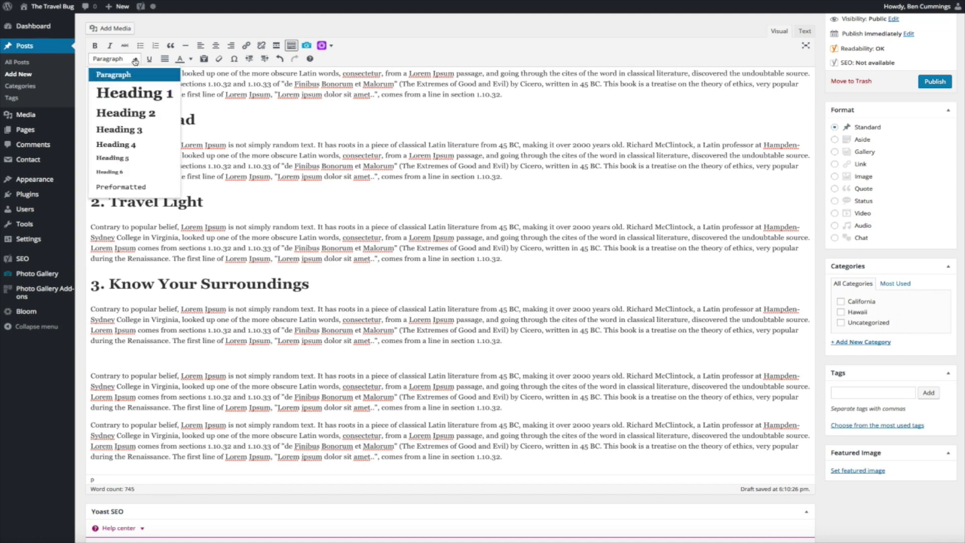
pyautogui.click(142, 92)
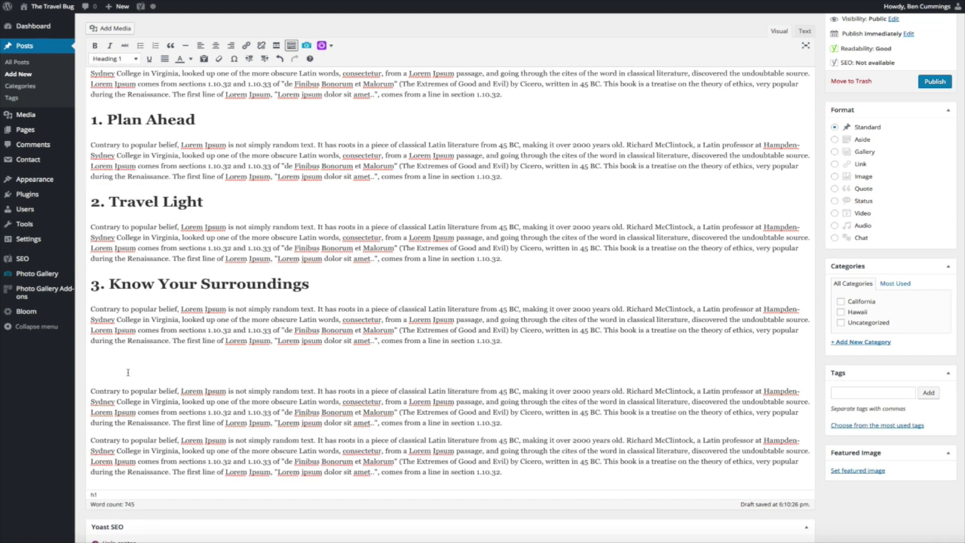
pyautogui.write('4. Have a Travel Budget')
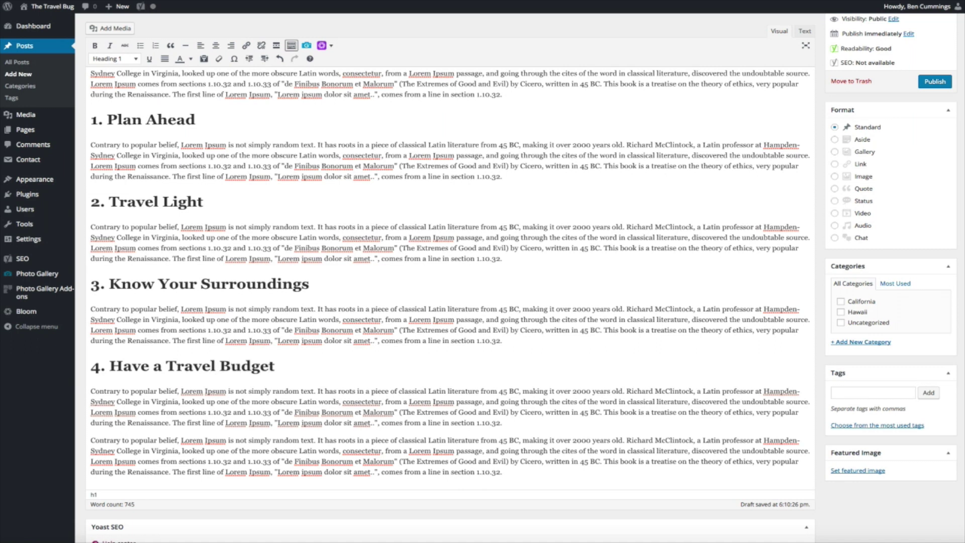
# Step: Insert the Heading 1 line "5. Enjoy the Stay" after the first paragraph under "4. Have a Travel Budget"
pyautogui.click(519, 424)
pyautogui.press('Return')
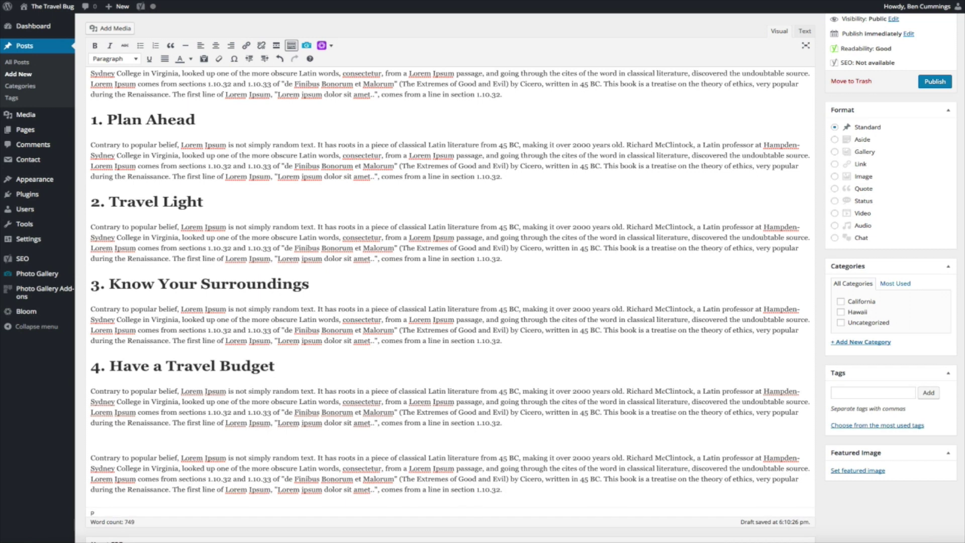
pyautogui.click(138, 59)
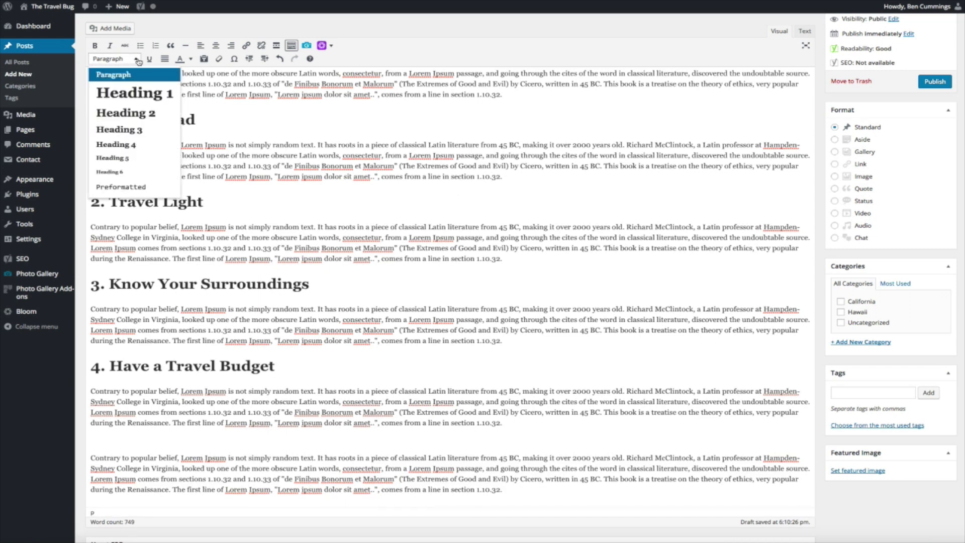
pyautogui.click(142, 97)
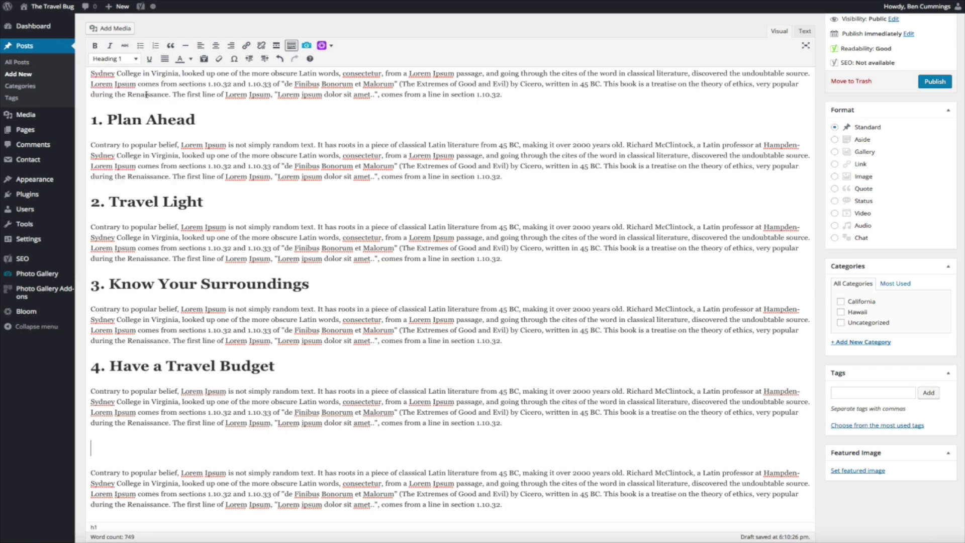
pyautogui.write('5. Enjoy')
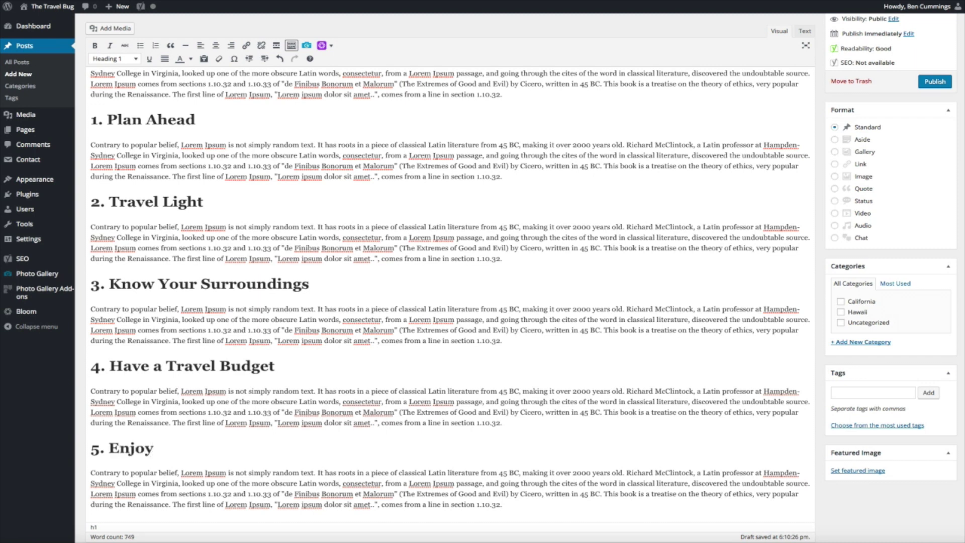
pyautogui.write(' the Stay')
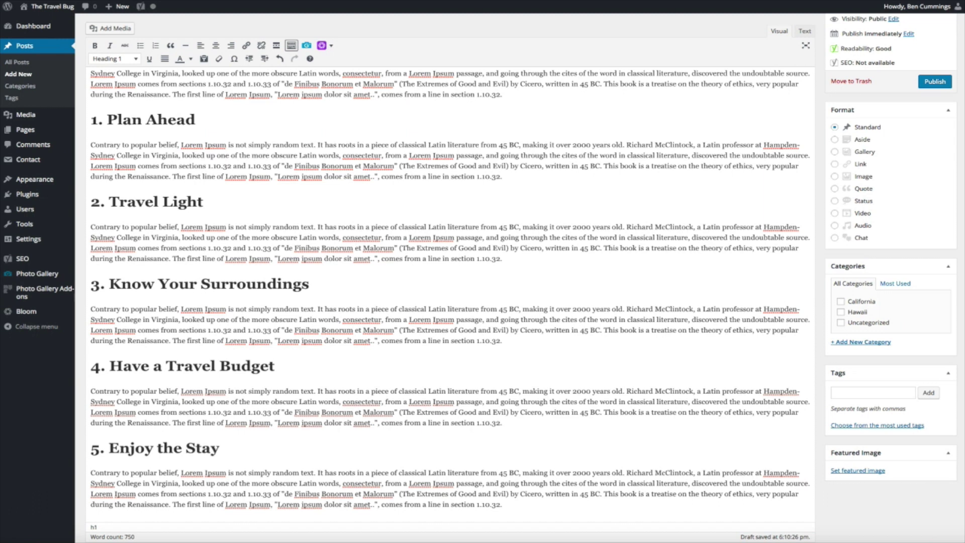
# Step: Preview the draft post and review its headings and paragraphs from start to end
pyautogui.scroll(5, 450, 223)
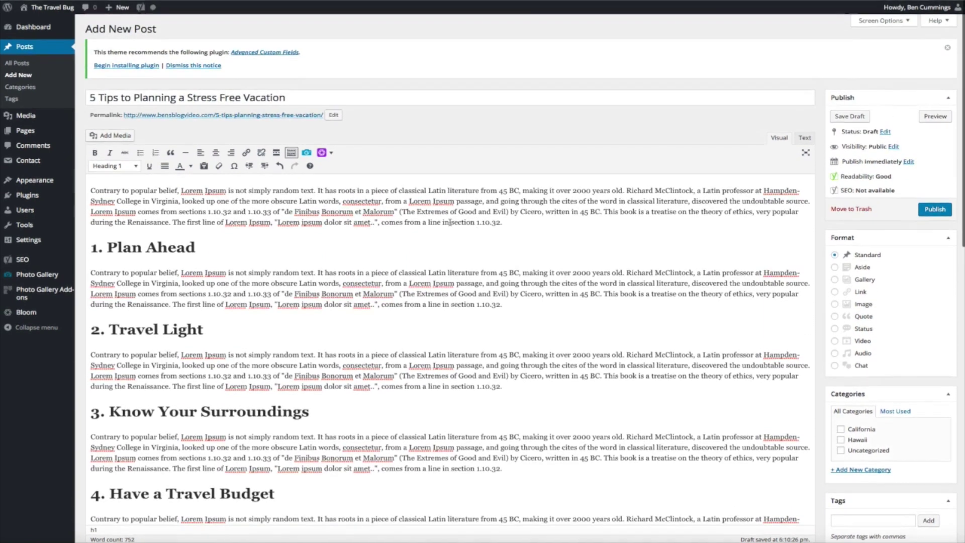
pyautogui.click(936, 117)
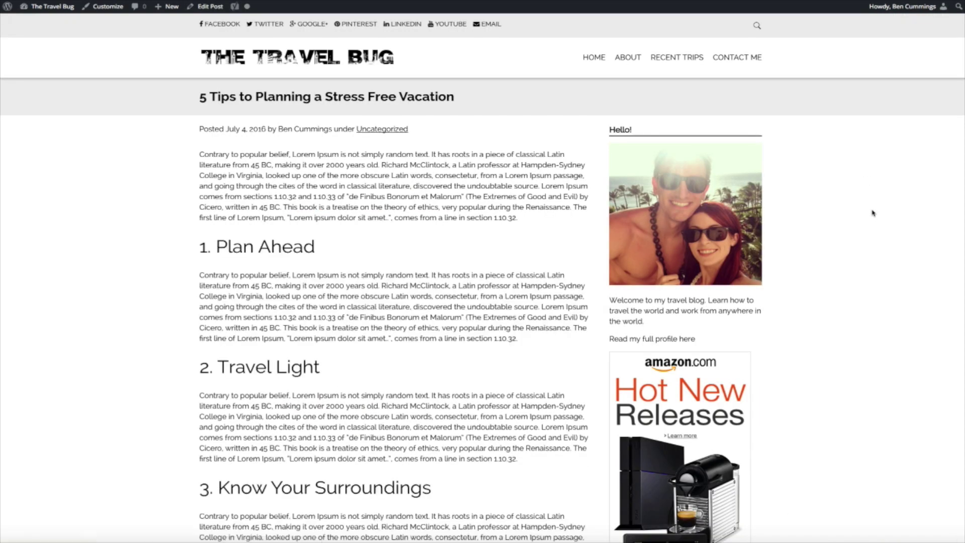
pyautogui.scroll(-5, 564, 398)
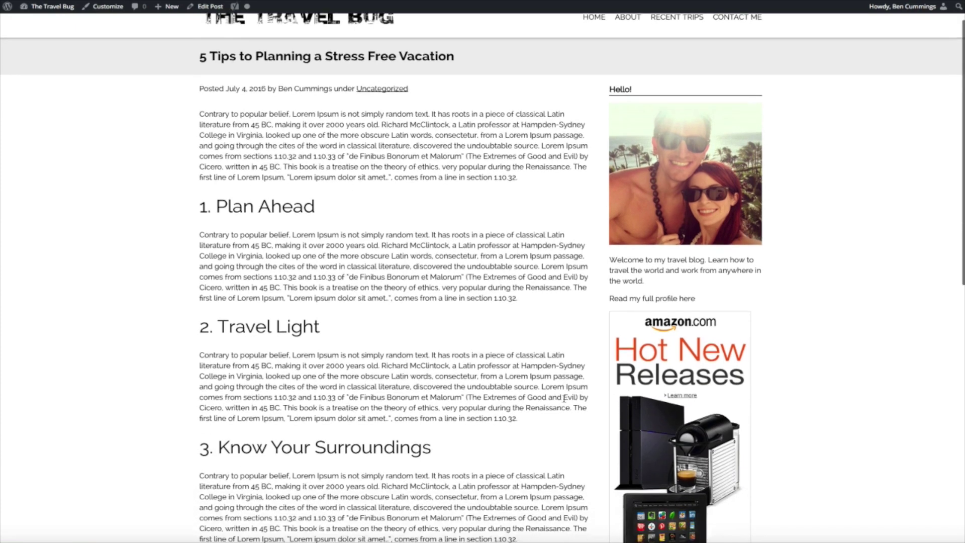
pyautogui.scroll(-4, 564, 401)
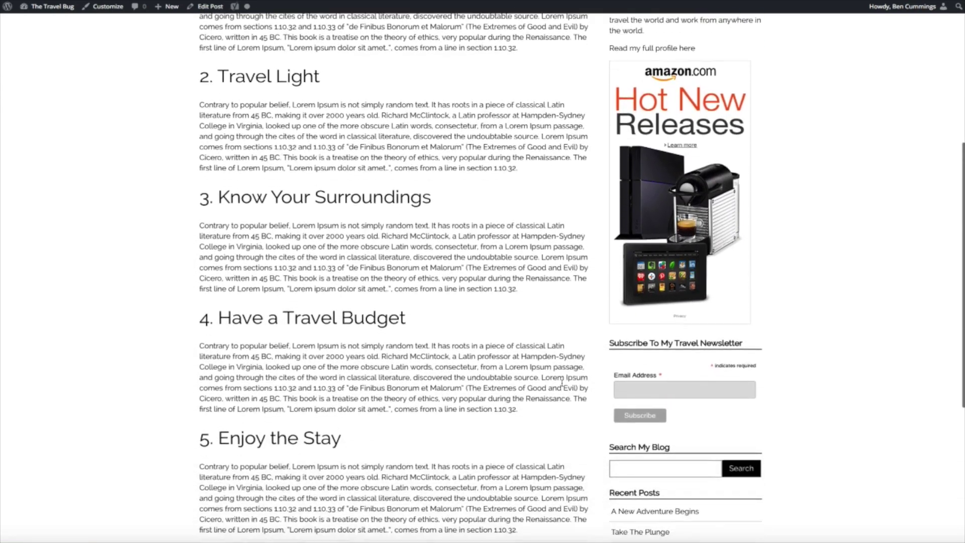
pyautogui.scroll(6, 523, 289)
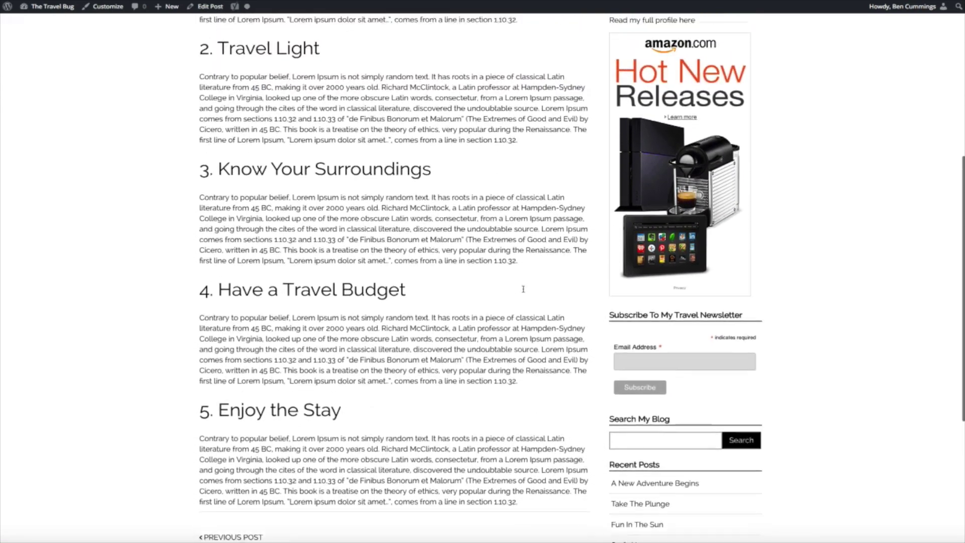
pyautogui.scroll(3, 523, 289)
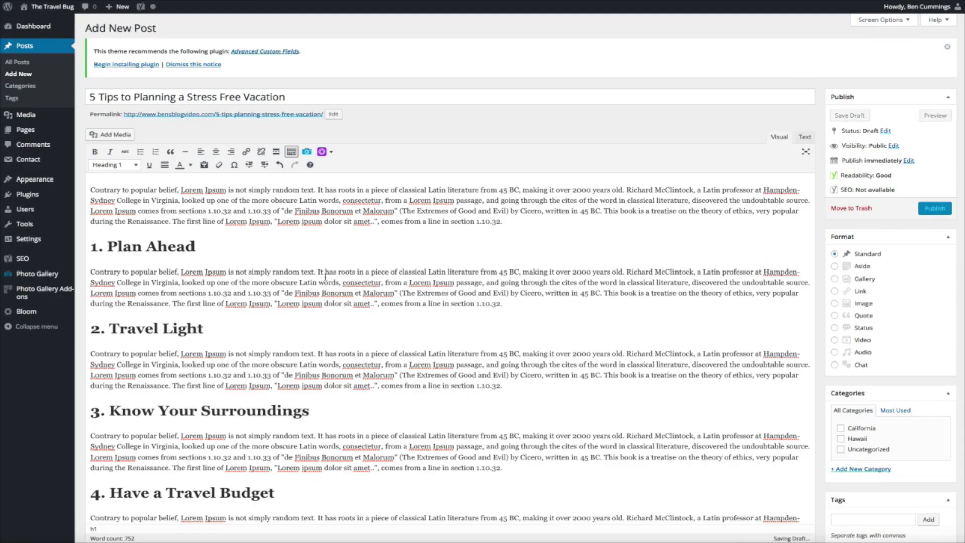
# Step: Upload travel-bug-image from the Desktop and insert it at full size before the post's opening paragraph
pyautogui.click(90, 189)
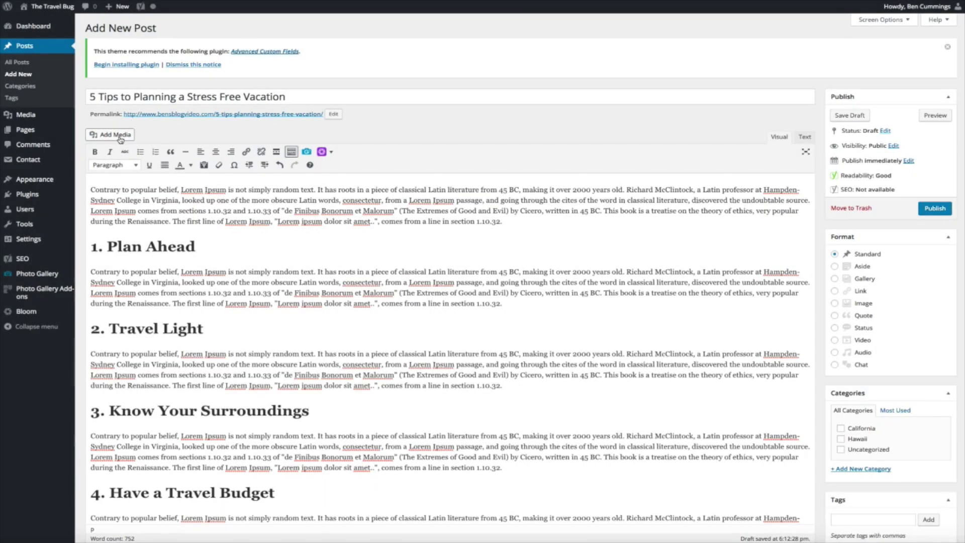
pyautogui.click(121, 140)
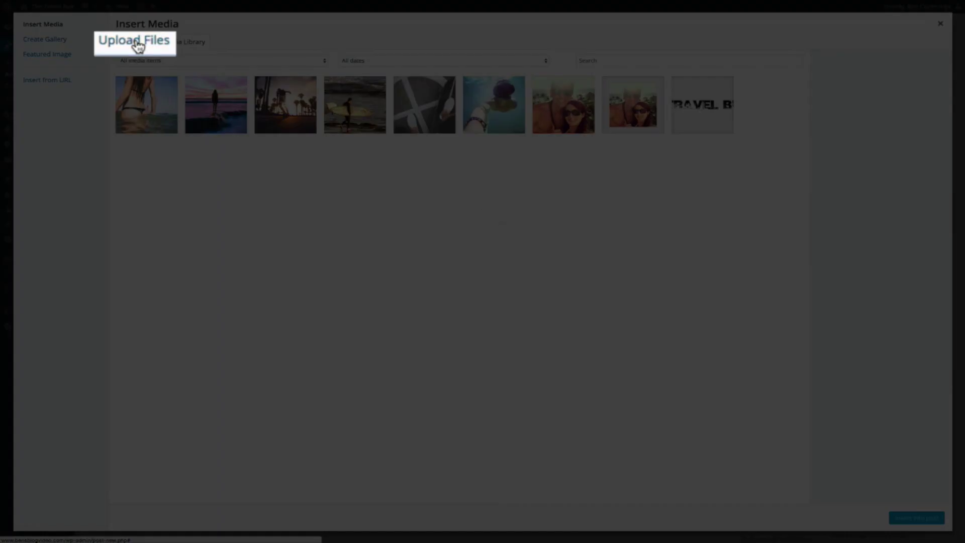
pyautogui.click(137, 43)
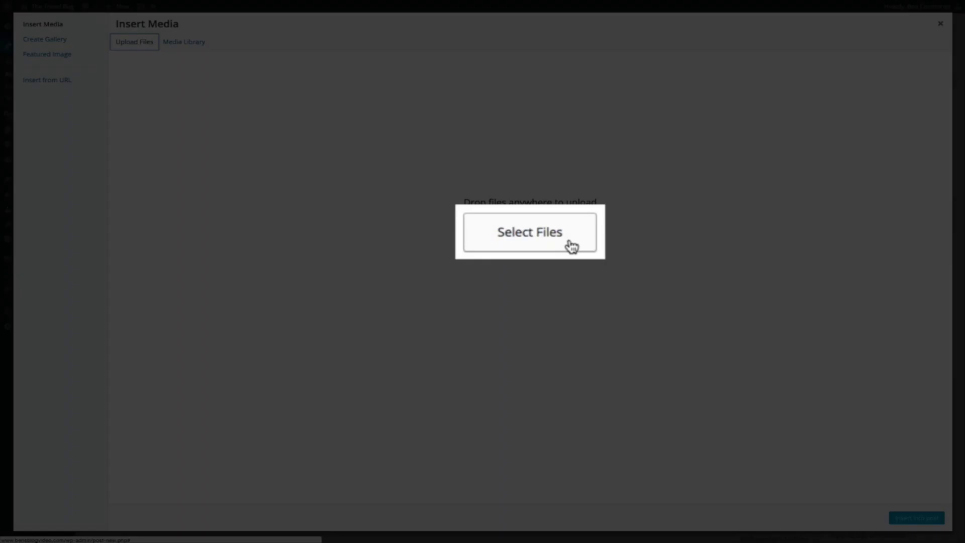
pyautogui.click(570, 245)
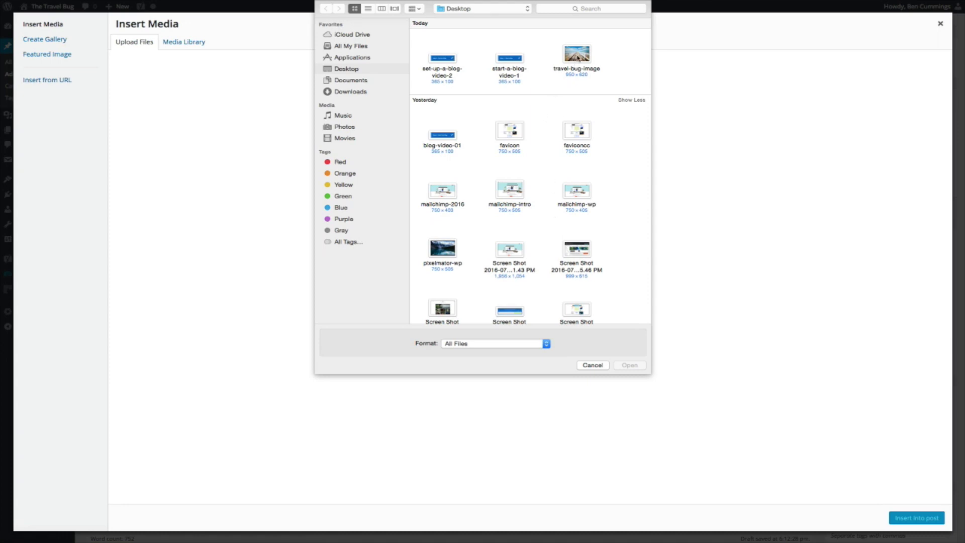
pyautogui.click(578, 56)
pyautogui.click(630, 365)
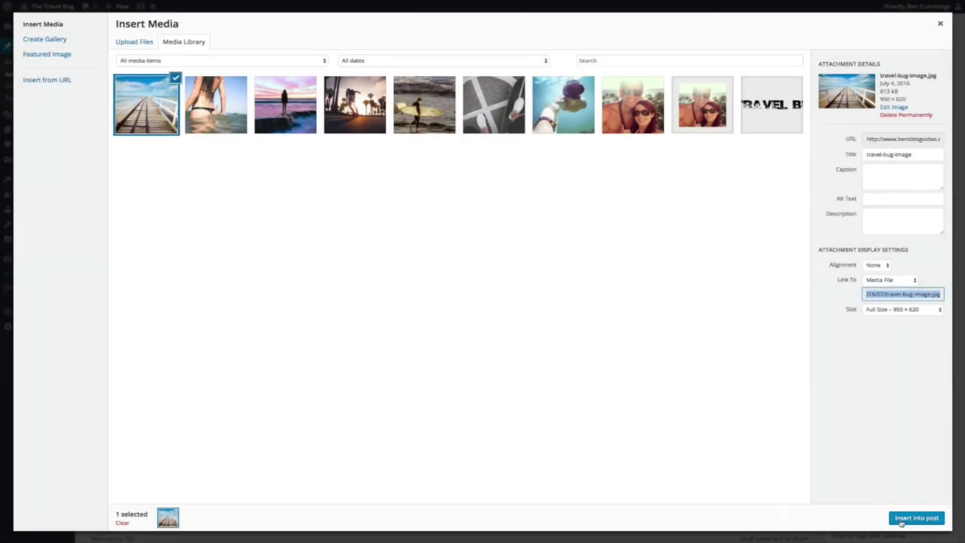
pyautogui.click(900, 518)
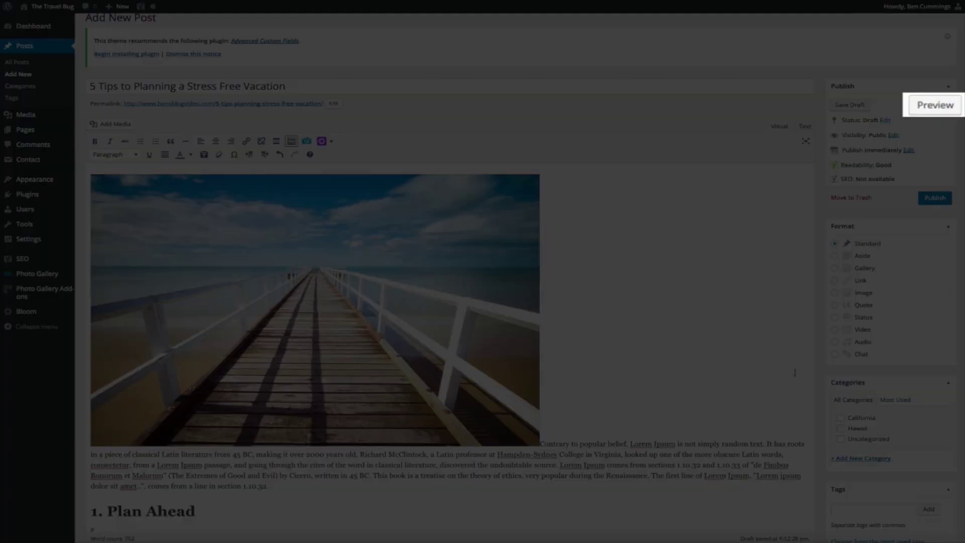
# Step: Preview the post again to check how the pier image displays above the text
pyautogui.click(934, 105)
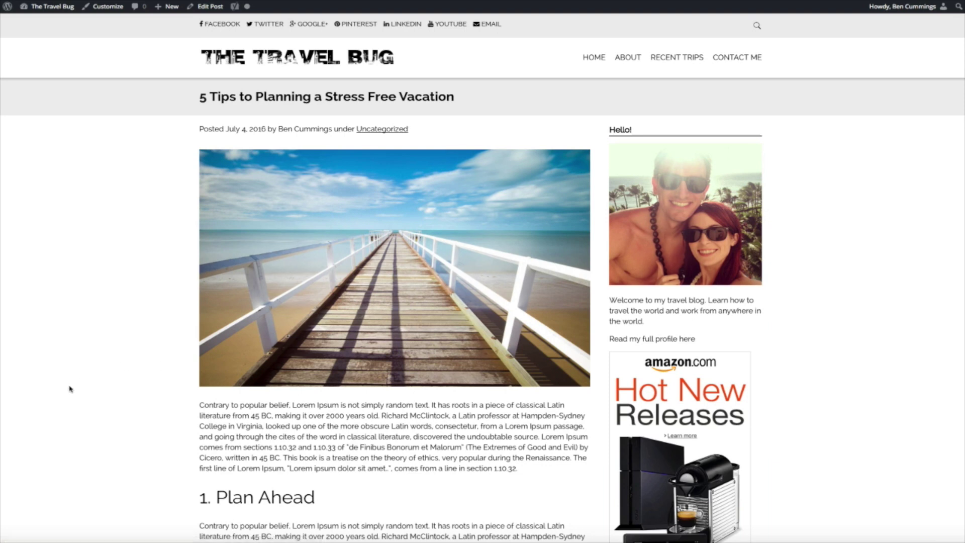
pyautogui.scroll(-5, 70, 389)
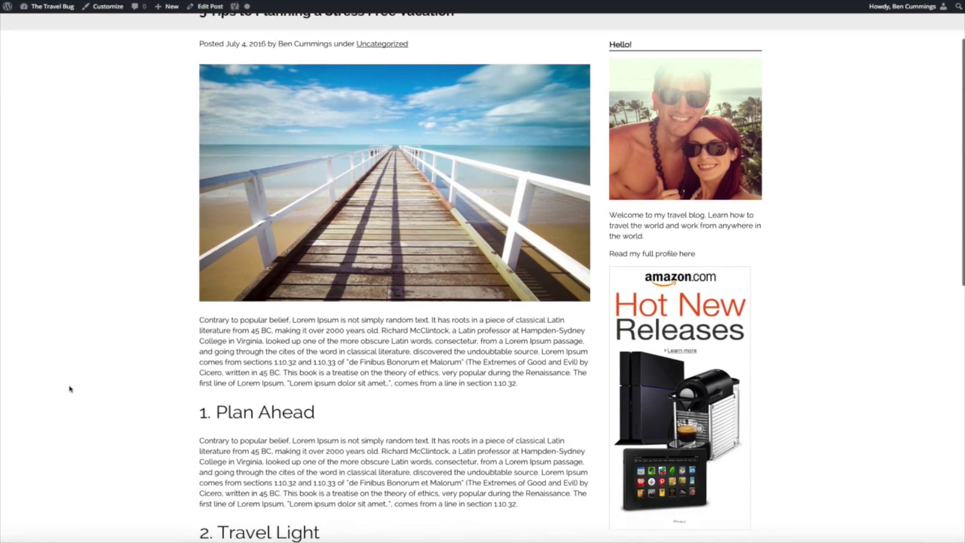
pyautogui.scroll(-8, 70, 389)
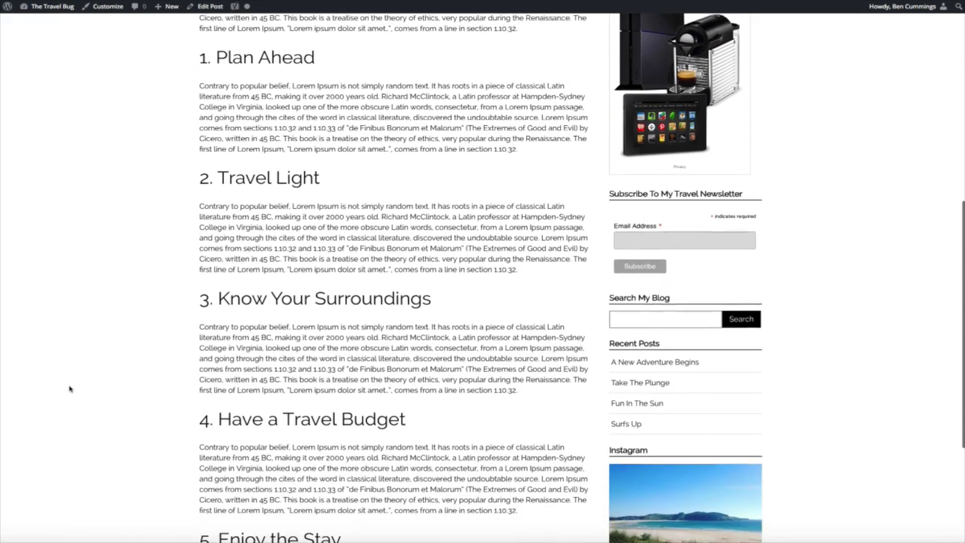
pyautogui.scroll(7, 70, 389)
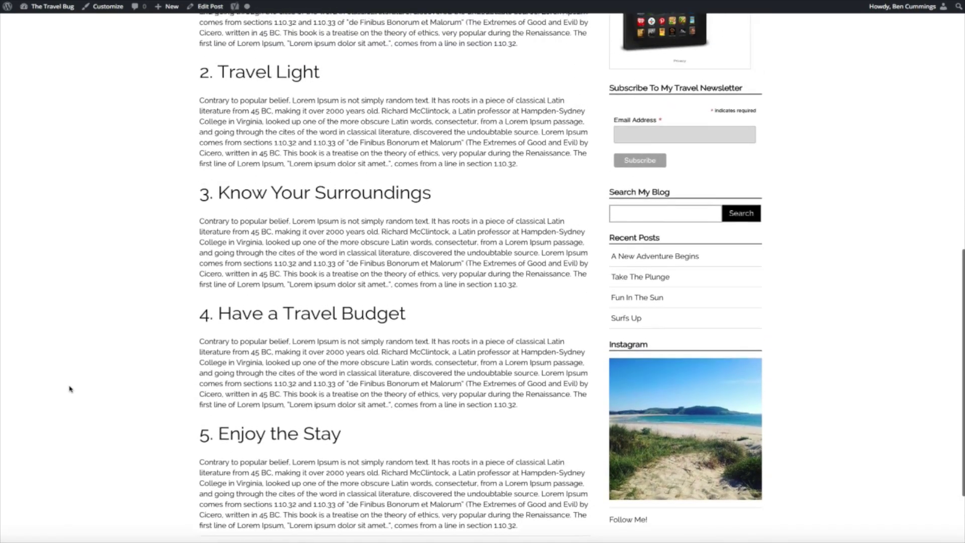
pyautogui.scroll(5, 70, 388)
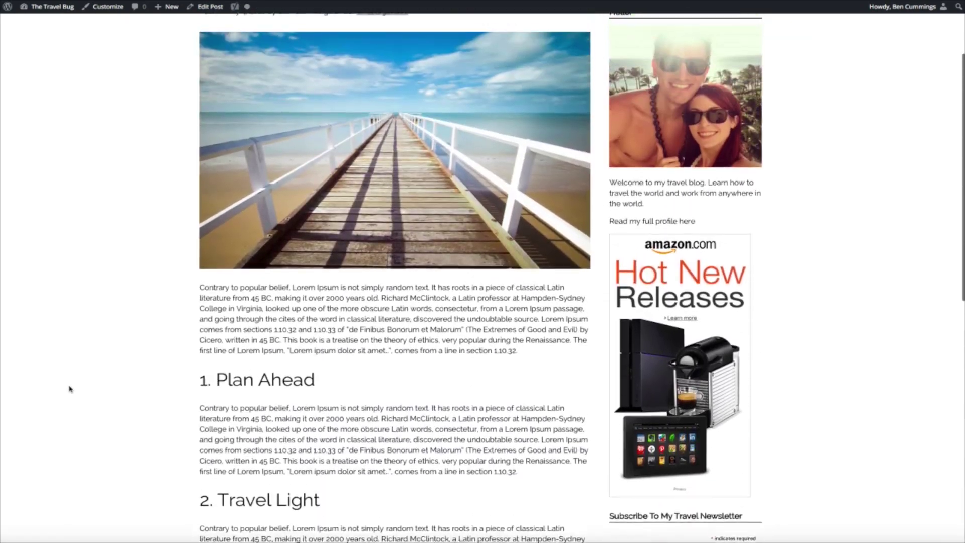
pyautogui.scroll(1, 70, 389)
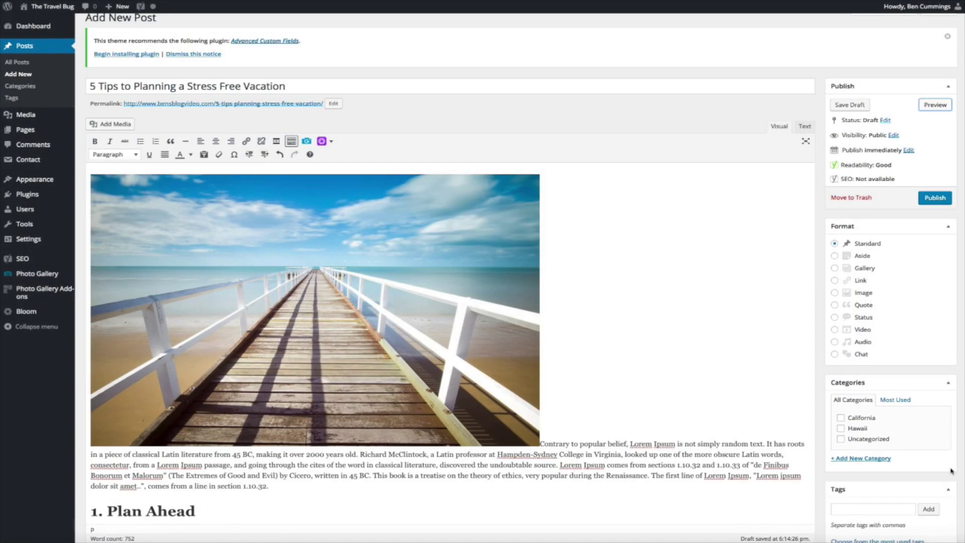
# Step: Create a new category named "Vacation Tips" and assign it to the post
pyautogui.click(855, 461)
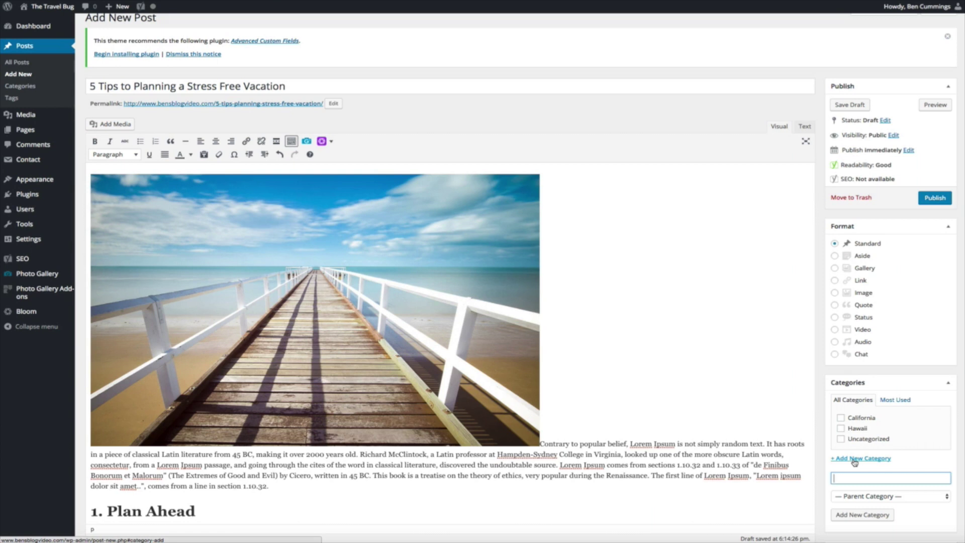
pyautogui.write('Vacation')
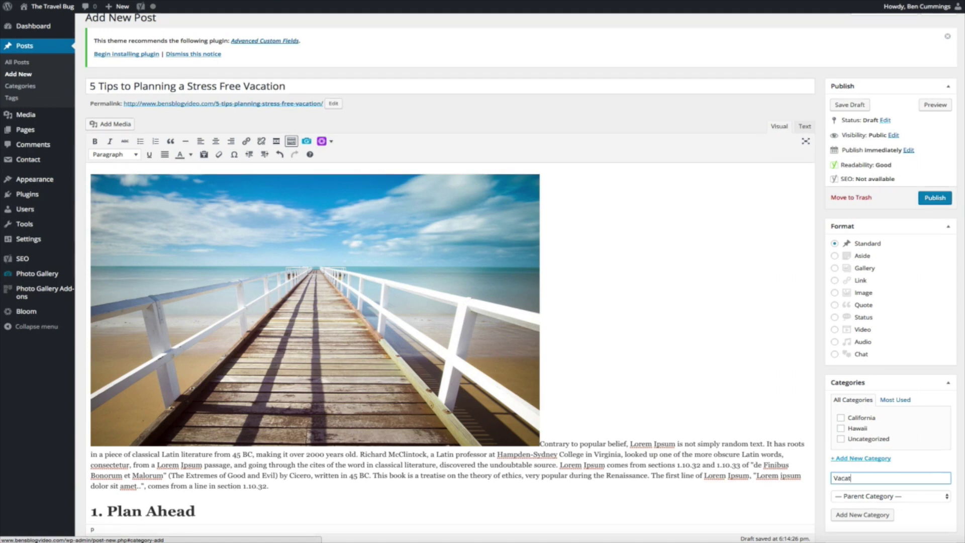
pyautogui.write(' Tips')
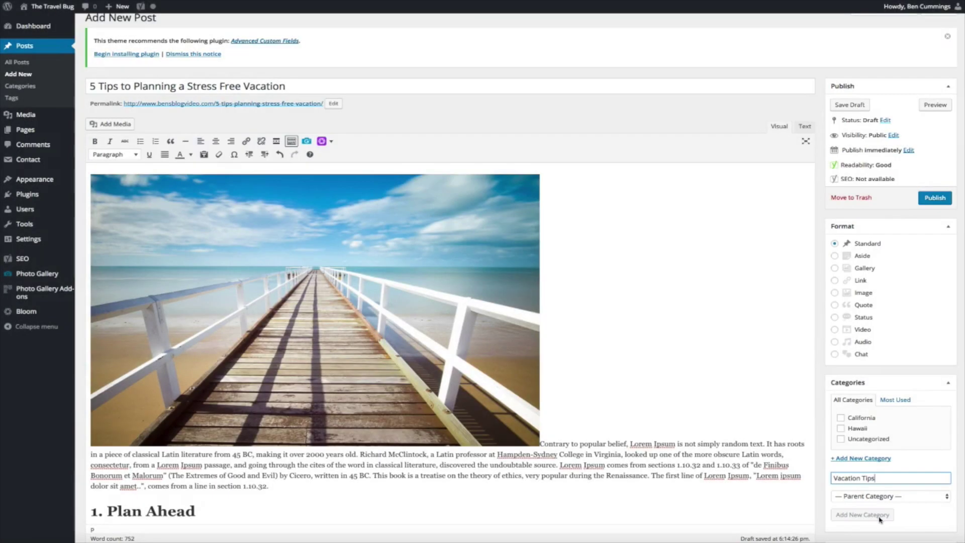
pyautogui.click(880, 523)
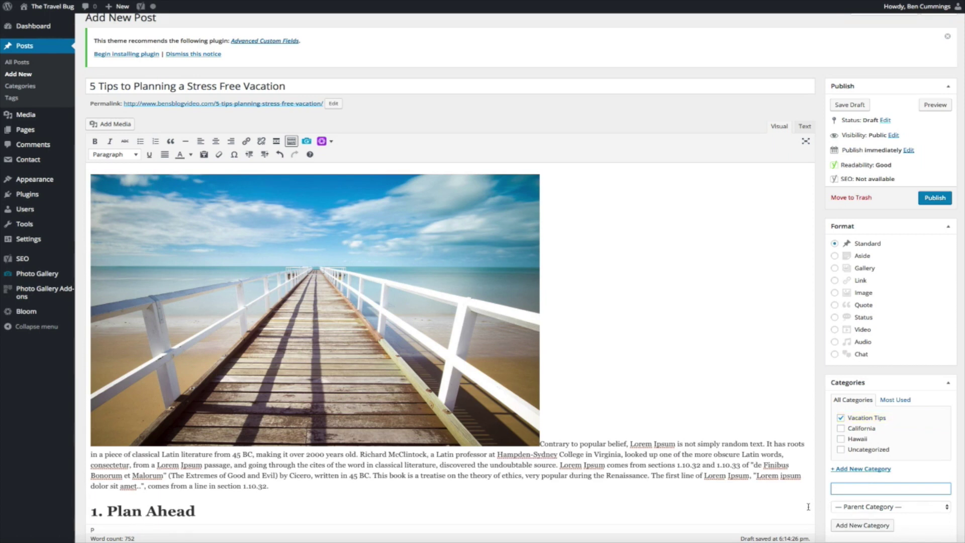
# Step: Add the tags "tips", "vacation", "travel plans" and "planning" to the post
pyautogui.scroll(-3, 809, 507)
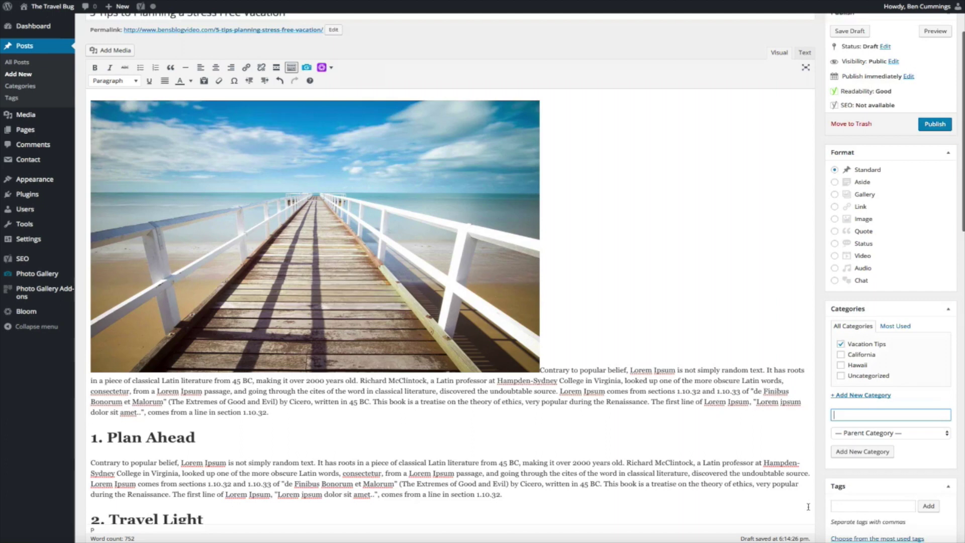
pyautogui.scroll(-5, 809, 506)
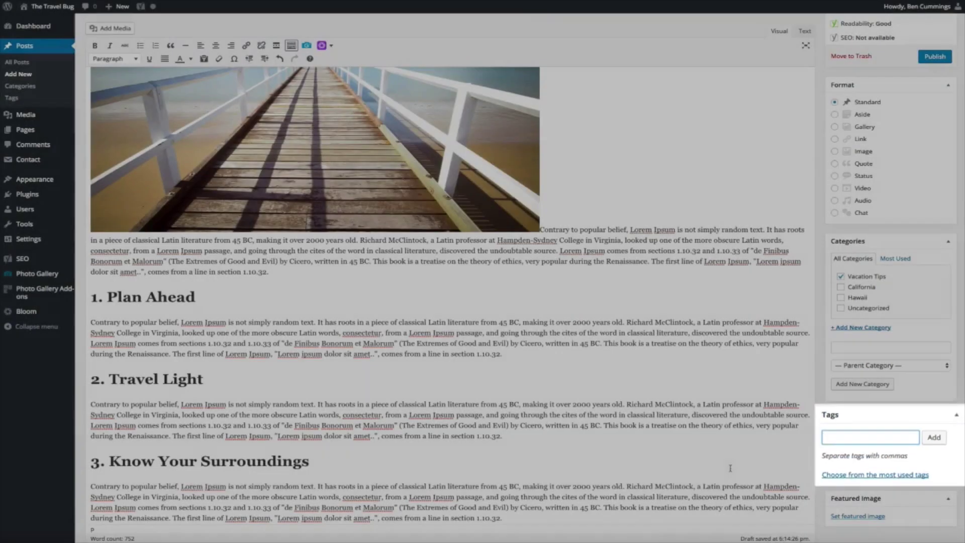
pyautogui.click(873, 438)
pyautogui.write('tips, vacation, trav')
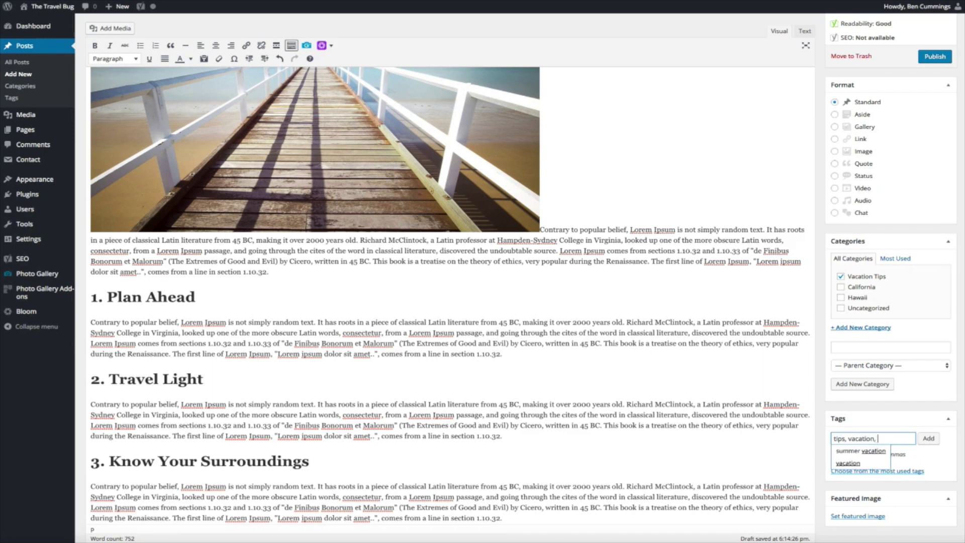
pyautogui.write('el pl')
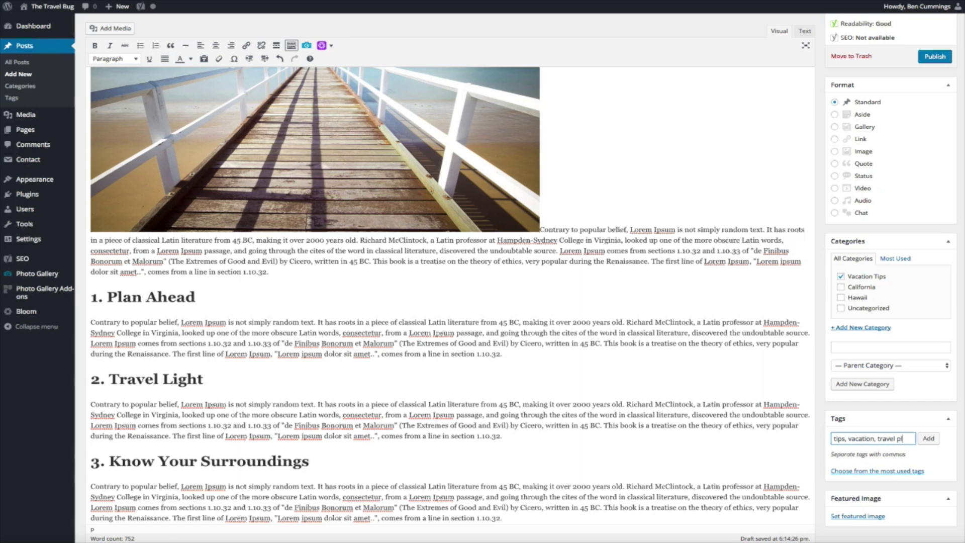
pyautogui.write('ans, planning')
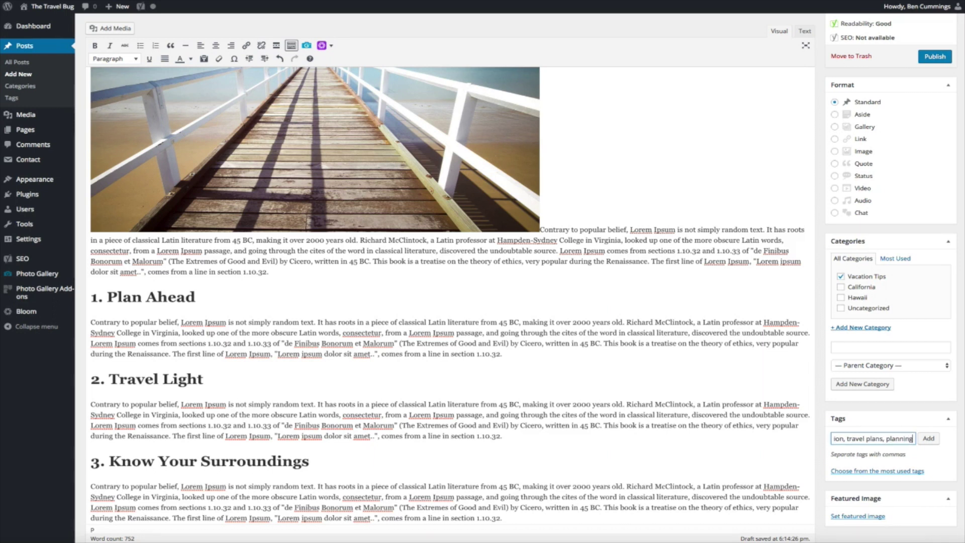
pyautogui.click(931, 439)
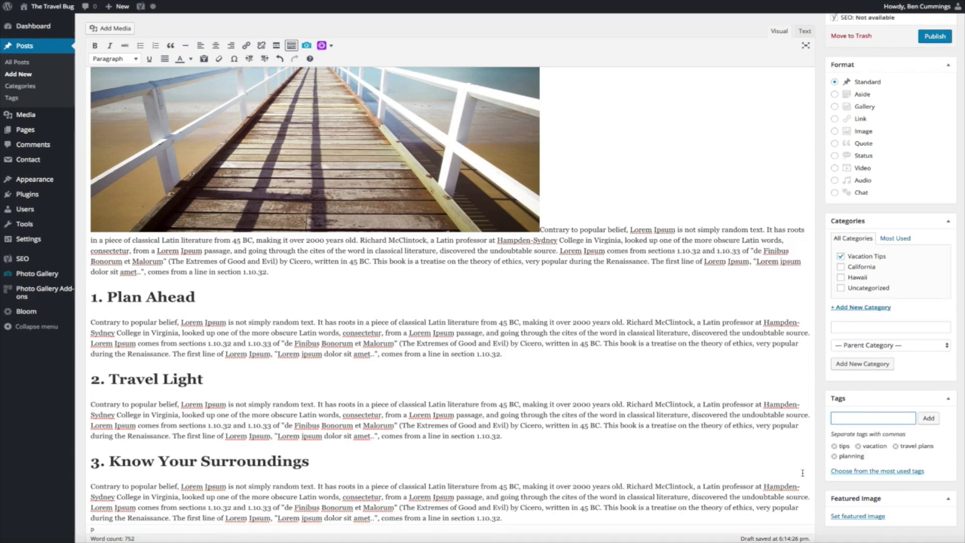
# Step: Set the pier photo travel-bug-image from the media library as the post's featured image
pyautogui.scroll(-1, 803, 473)
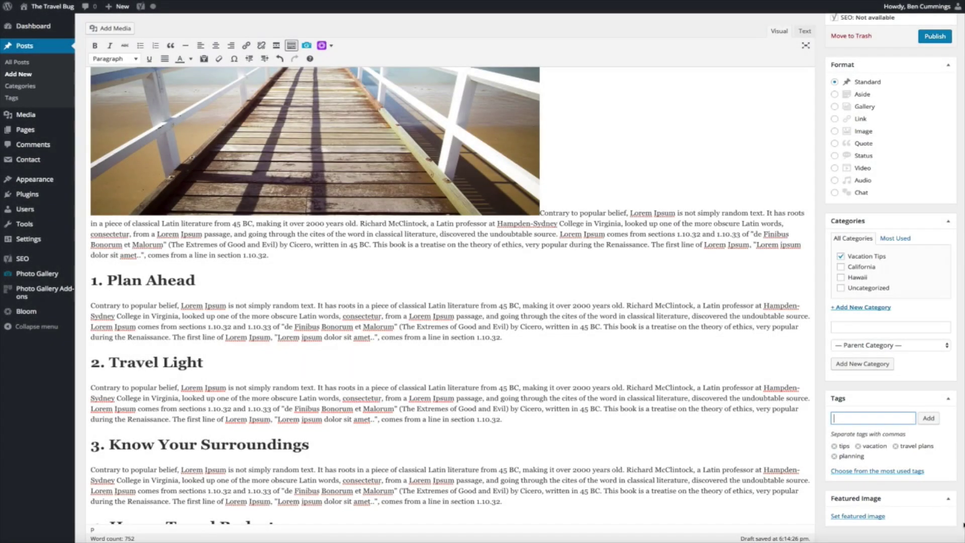
pyautogui.click(863, 516)
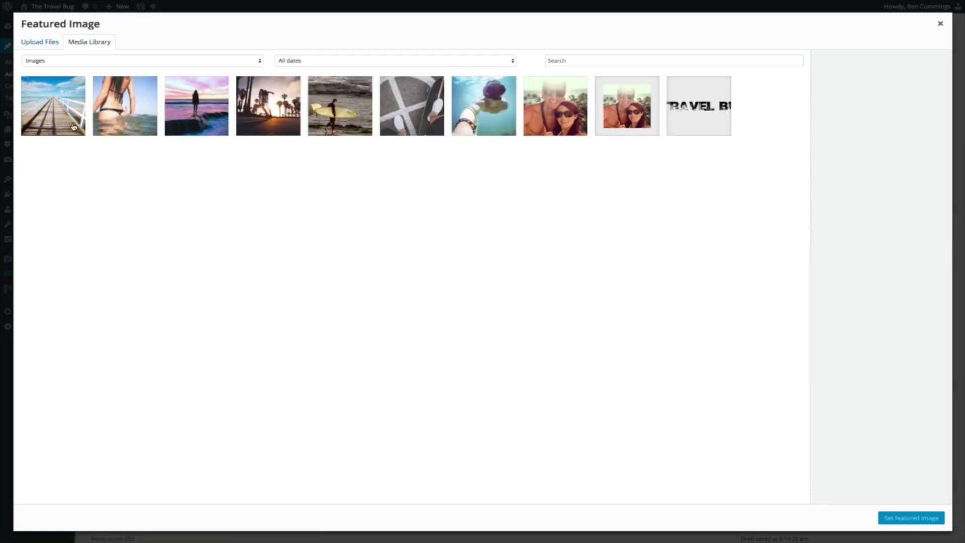
pyautogui.click(73, 127)
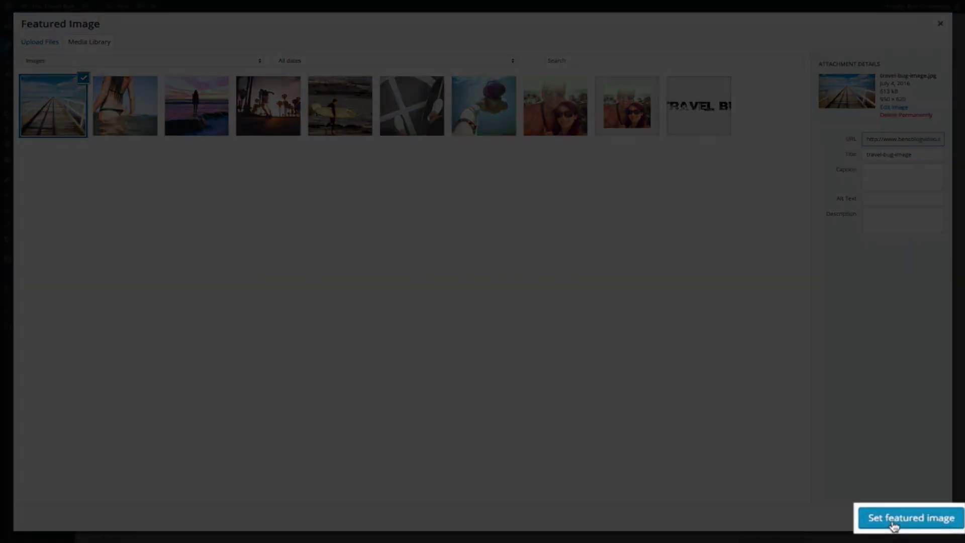
pyautogui.click(894, 525)
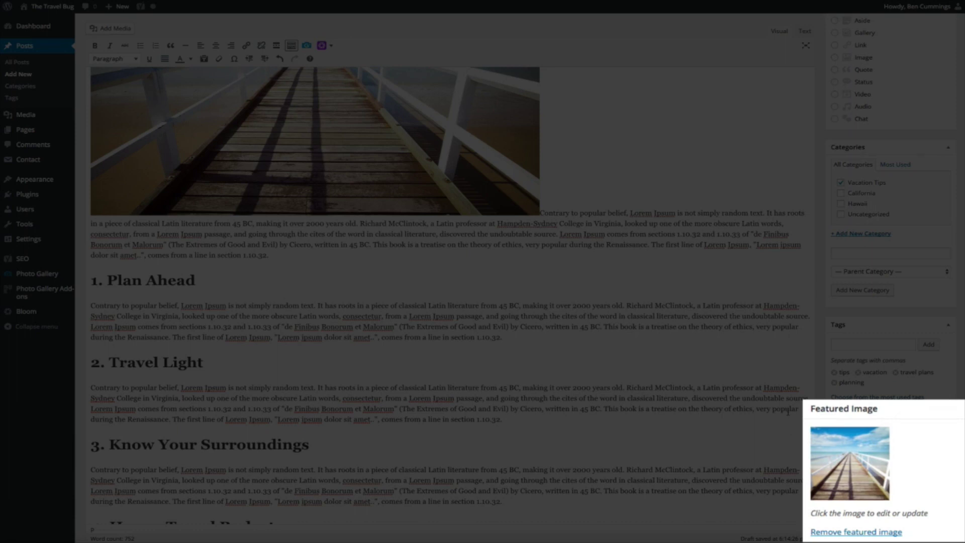
# Step: Look at the publish date scheduling options, leave them unchanged, and publish the post immediately
pyautogui.scroll(5, 788, 411)
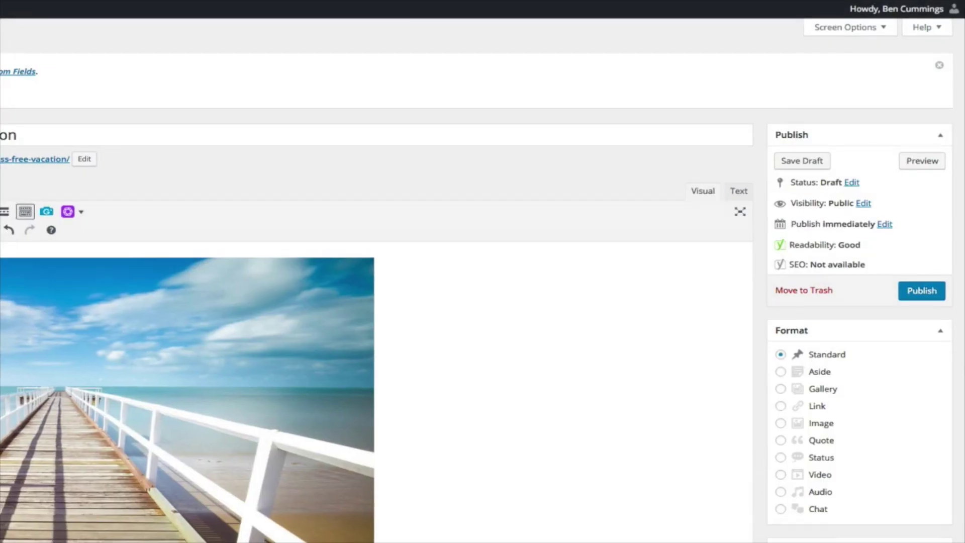
pyautogui.click(886, 226)
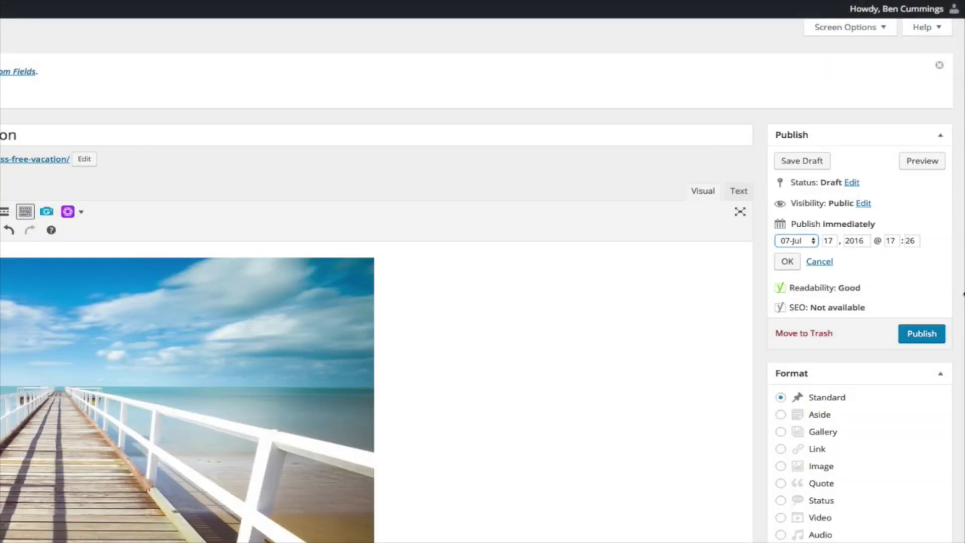
pyautogui.click(819, 262)
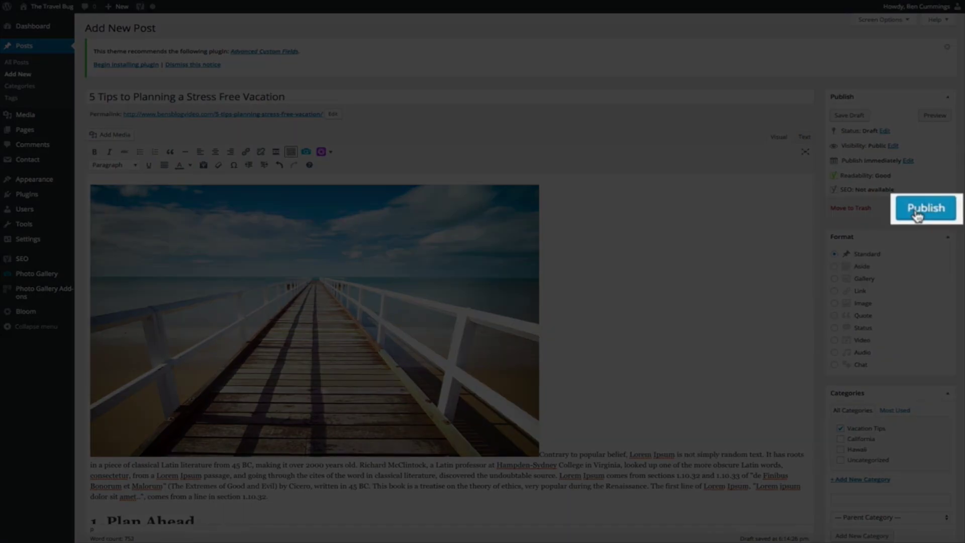
pyautogui.click(919, 216)
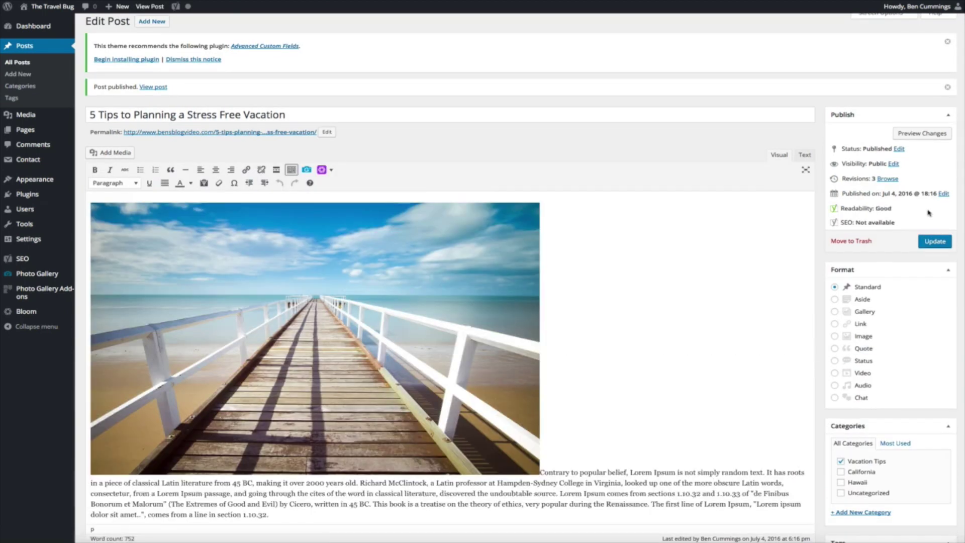
# Step: Visit the live site's home page and check how the new post appears among the latest posts
pyautogui.moveTo(48, 7)
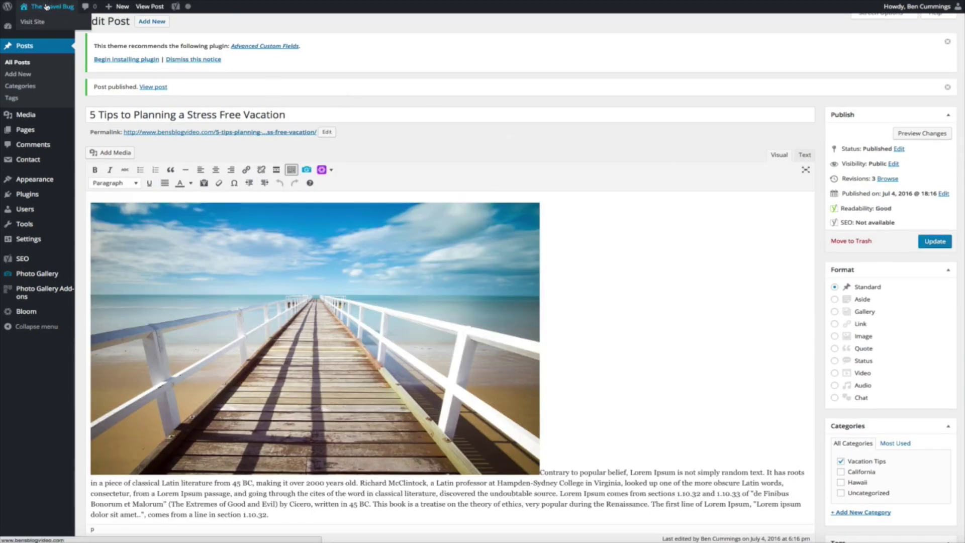
pyautogui.click(35, 24)
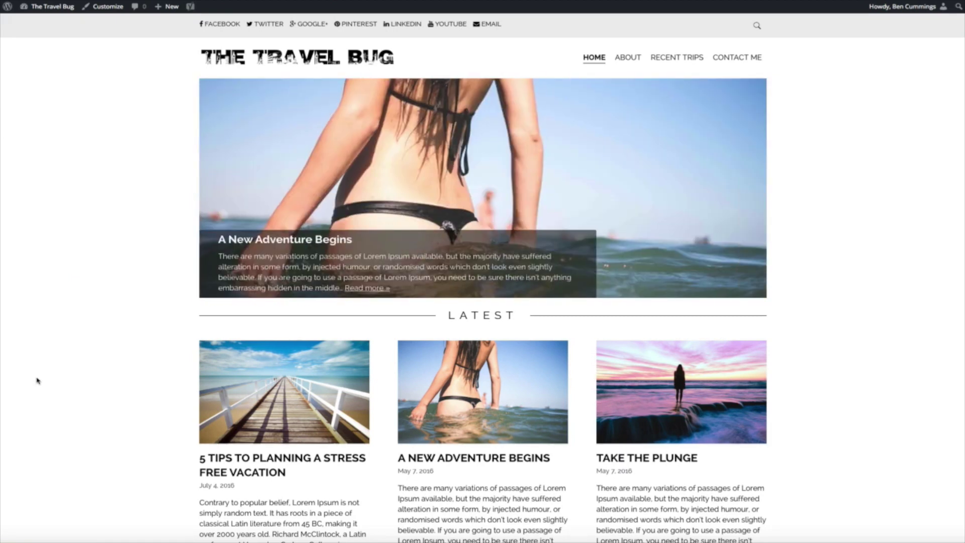
pyautogui.scroll(-1, 151, 454)
pyautogui.scroll(-3, 151, 454)
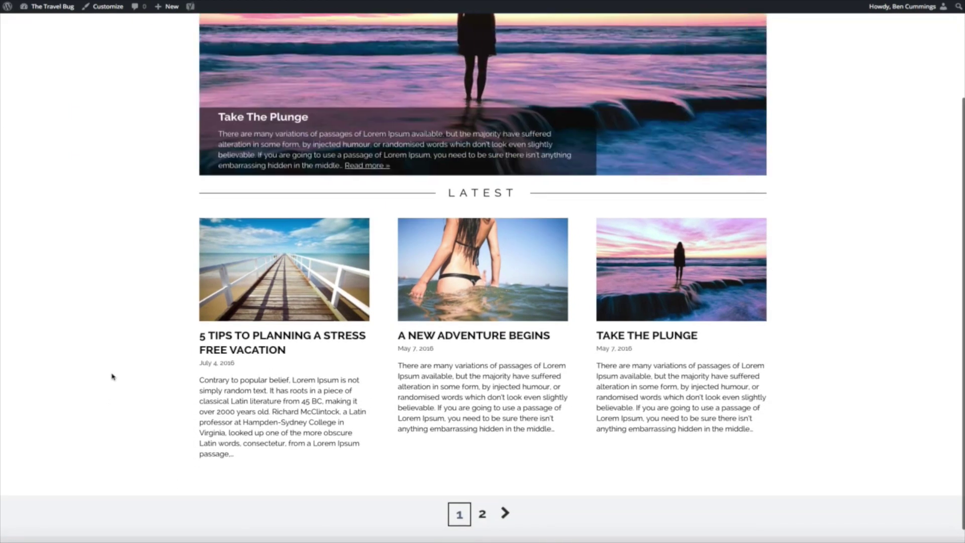
# Step: Open the published "5 Tips to Planning a Stress Free Vacation" post and examine its category line, image, numbered headings and tags
pyautogui.click(280, 336)
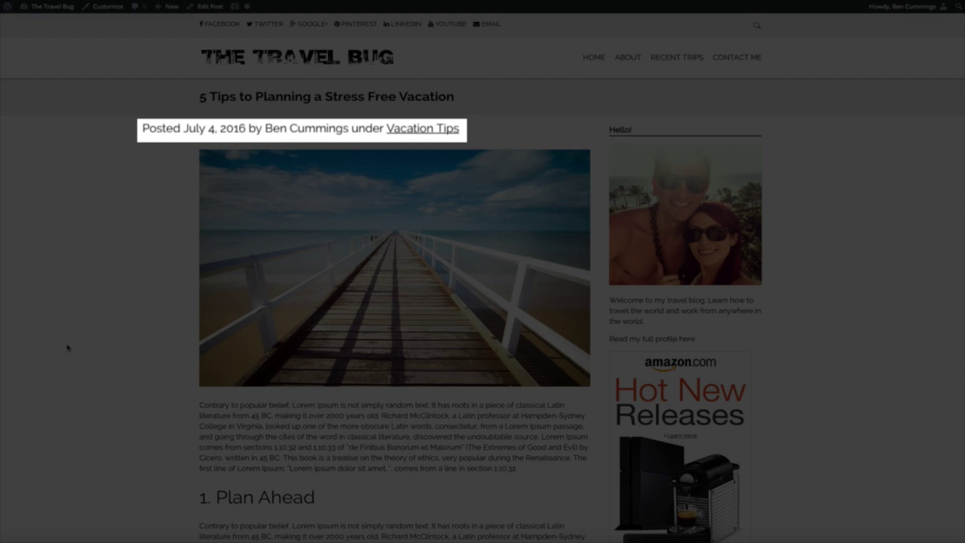
pyautogui.scroll(-3, 69, 352)
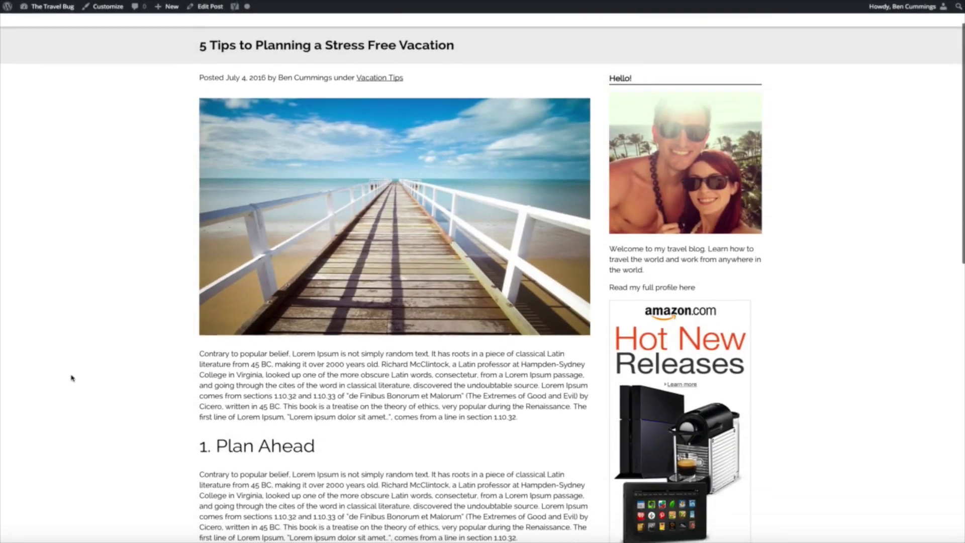
pyautogui.scroll(-7, 72, 379)
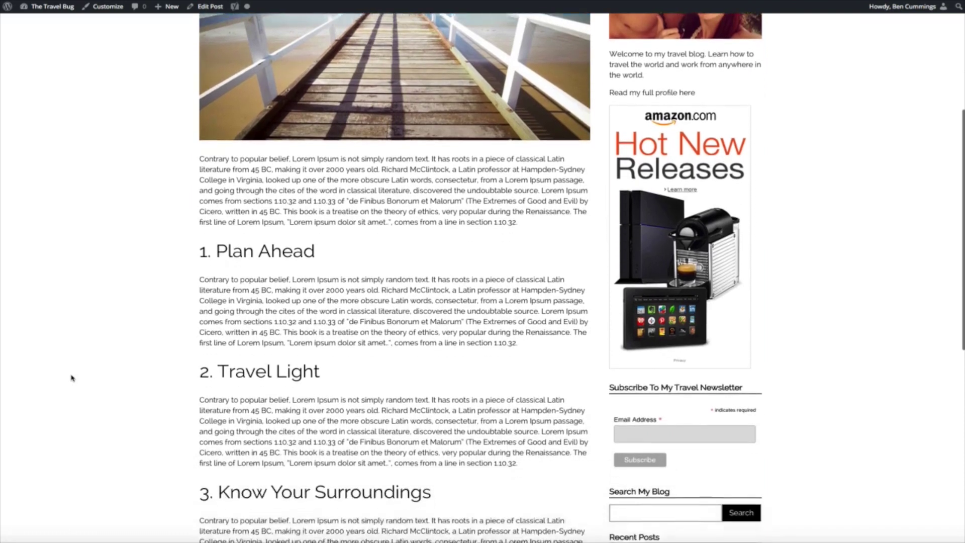
pyautogui.scroll(-3, 71, 378)
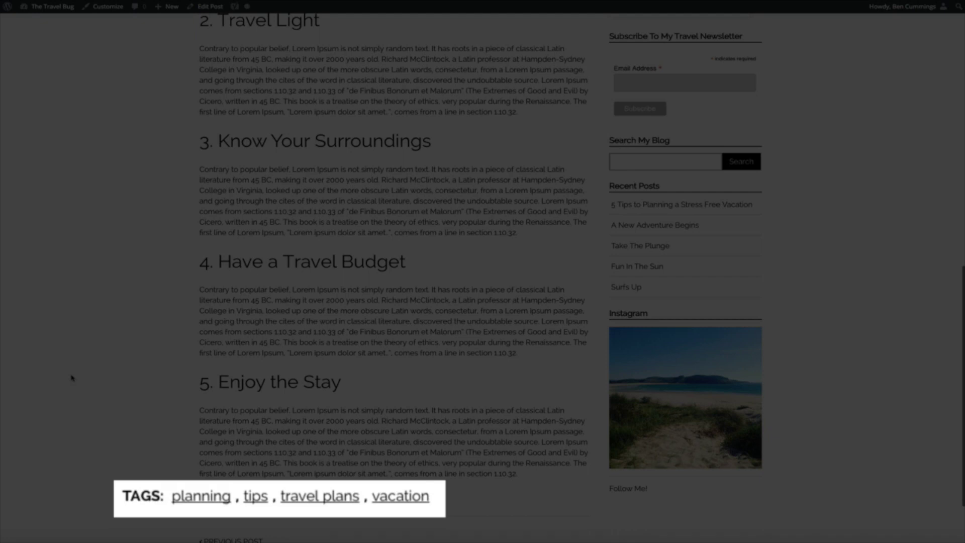
pyautogui.scroll(-2, 72, 378)
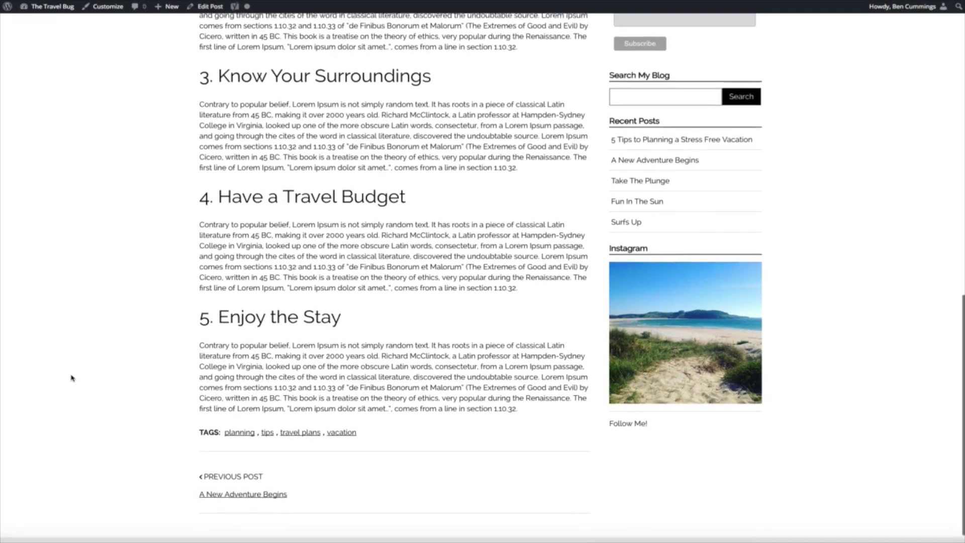
pyautogui.scroll(6, 74, 352)
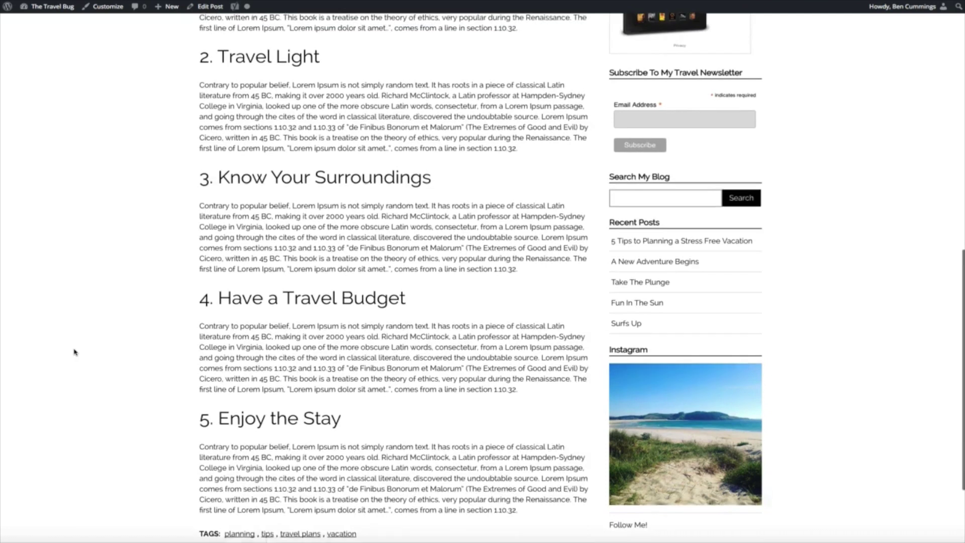
pyautogui.scroll(7, 74, 352)
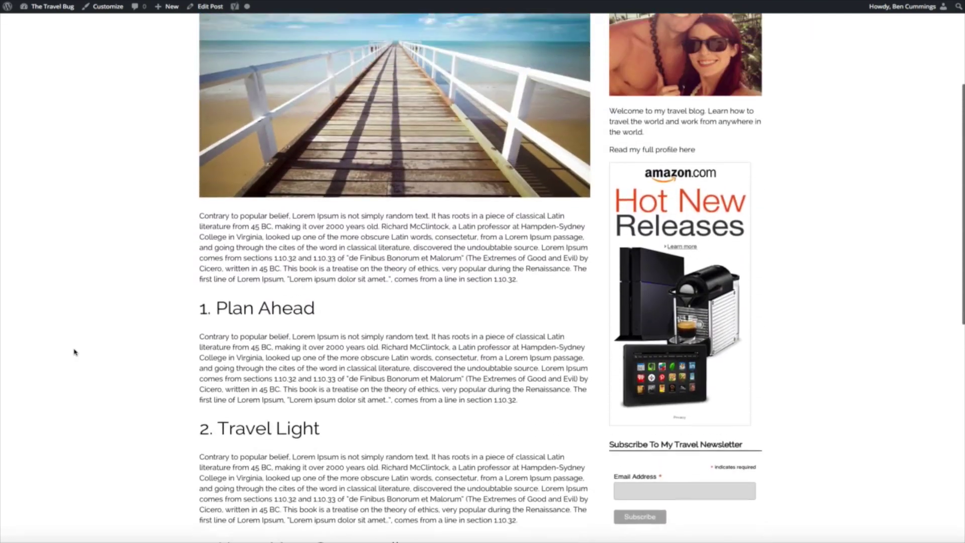
pyautogui.scroll(1, 73, 352)
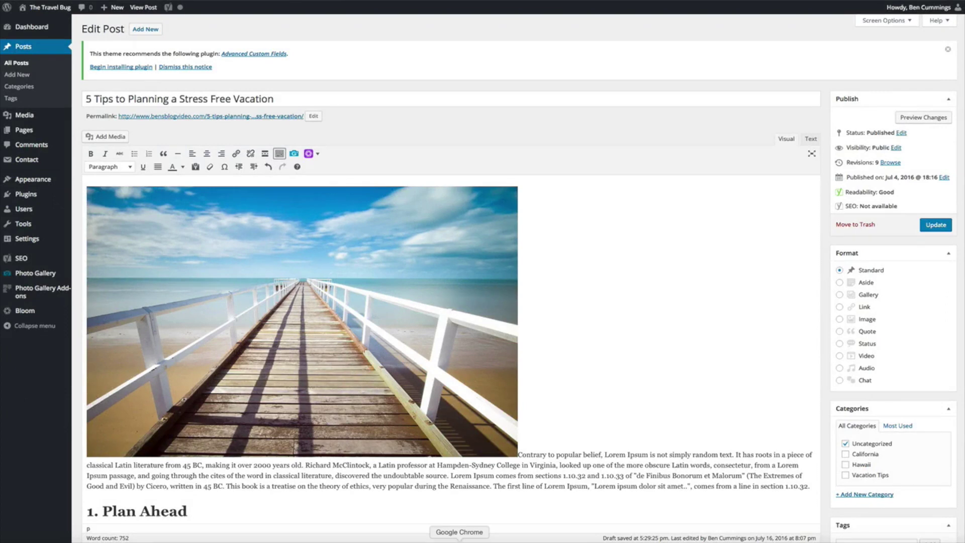
# Step: Write the Yoast snippet's meta description, starting "Take the stress out of traveling with these five tips" and promising to get the most out of any trip
pyautogui.scroll(-10, 416, 420)
pyautogui.scroll(-6, 416, 421)
pyautogui.scroll(-2, 417, 418)
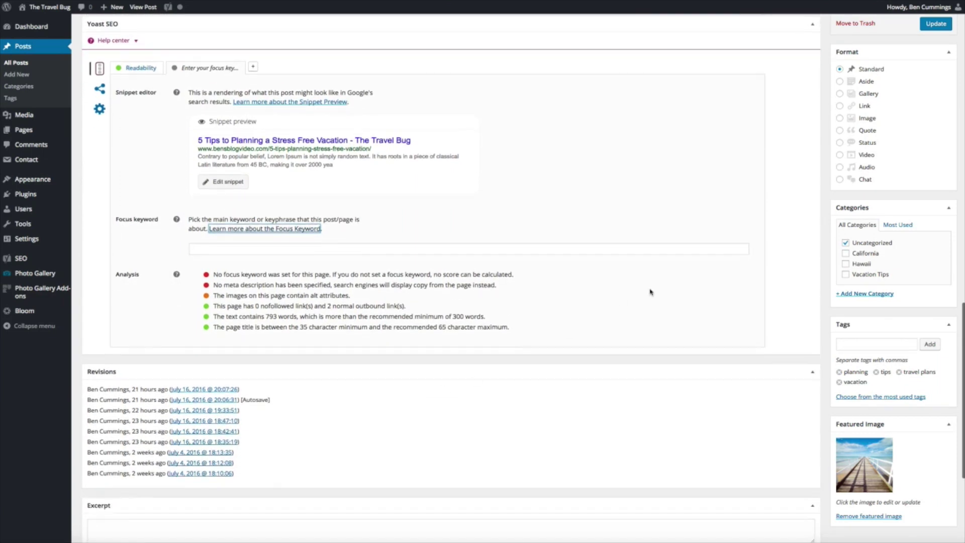
pyautogui.click(690, 285)
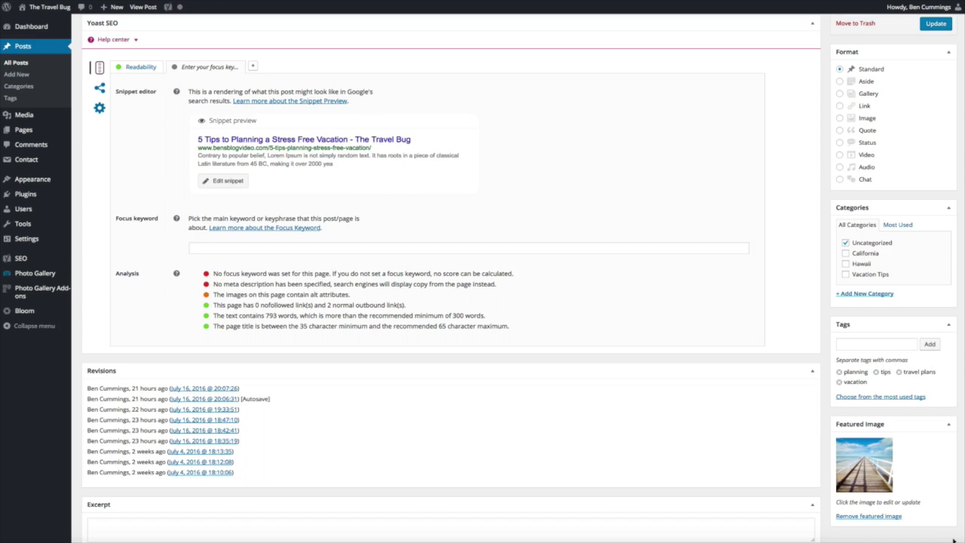
pyautogui.click(226, 182)
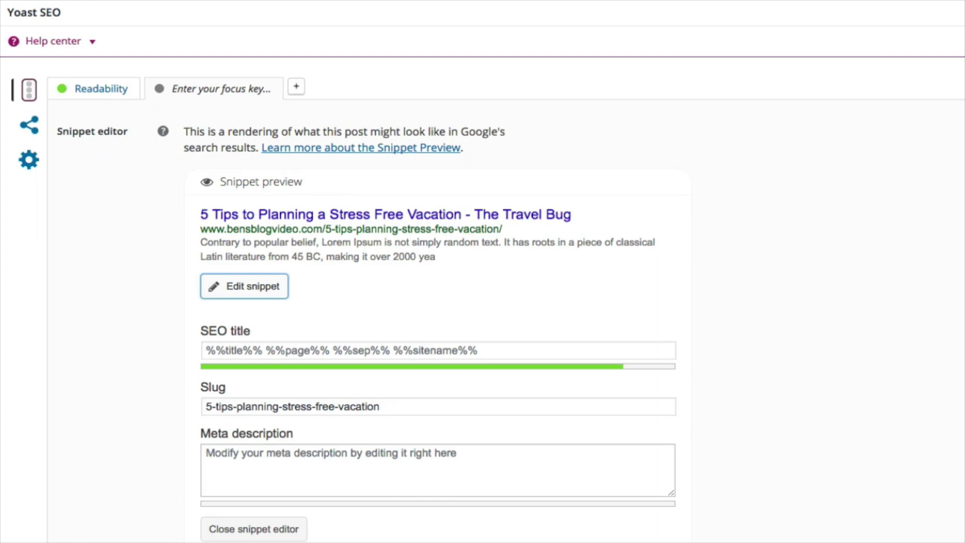
pyautogui.click(278, 466)
pyautogui.write('Take the stress out of traveling with these five tips to planning a stress free vacation. This post will help you get the most out of any trip.')
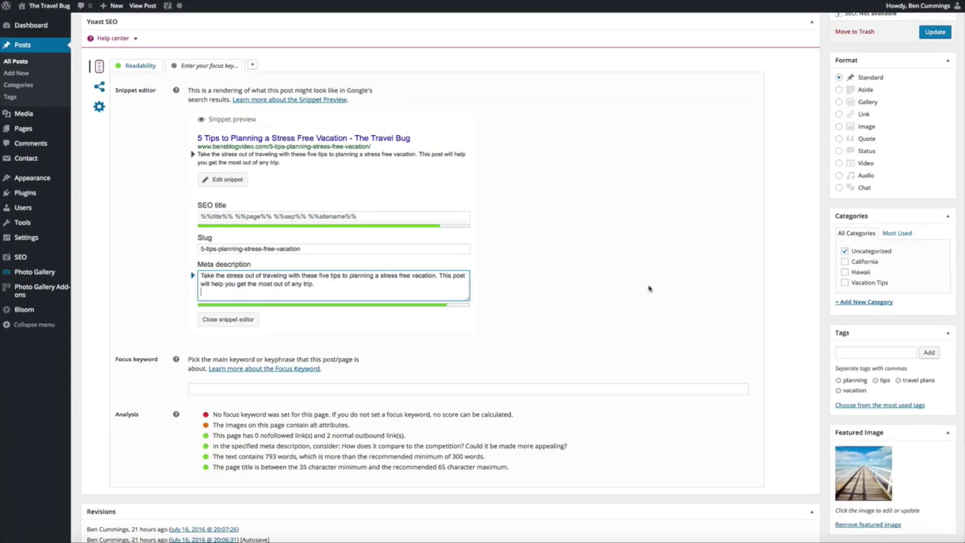
pyautogui.click(240, 320)
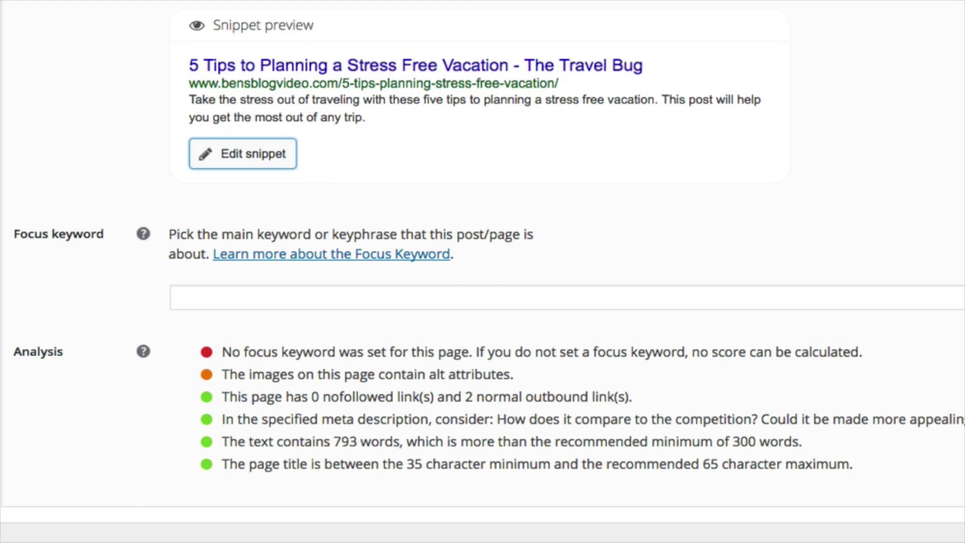
# Step: Set the Yoast focus keyword to "vacation tips" and update the post
pyautogui.click(185, 291)
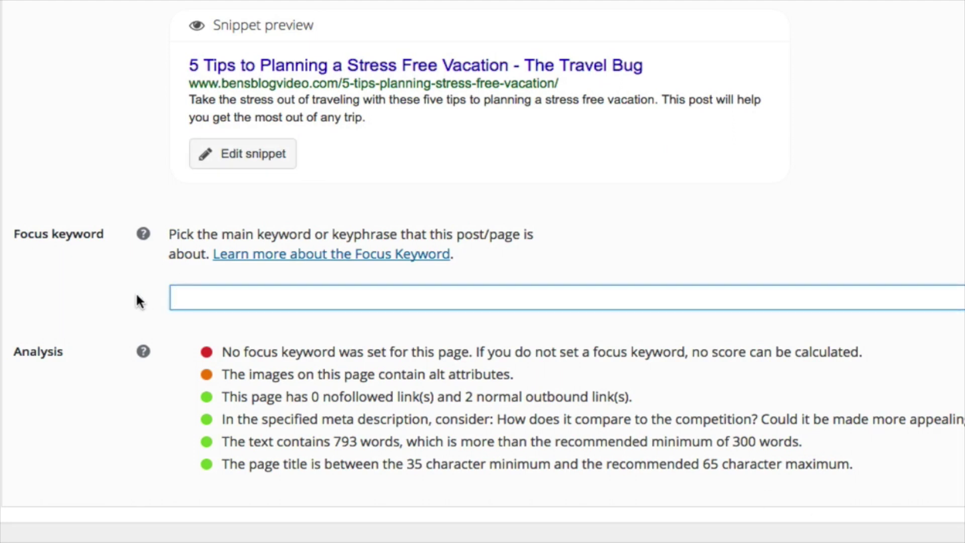
pyautogui.write('vacation tips')
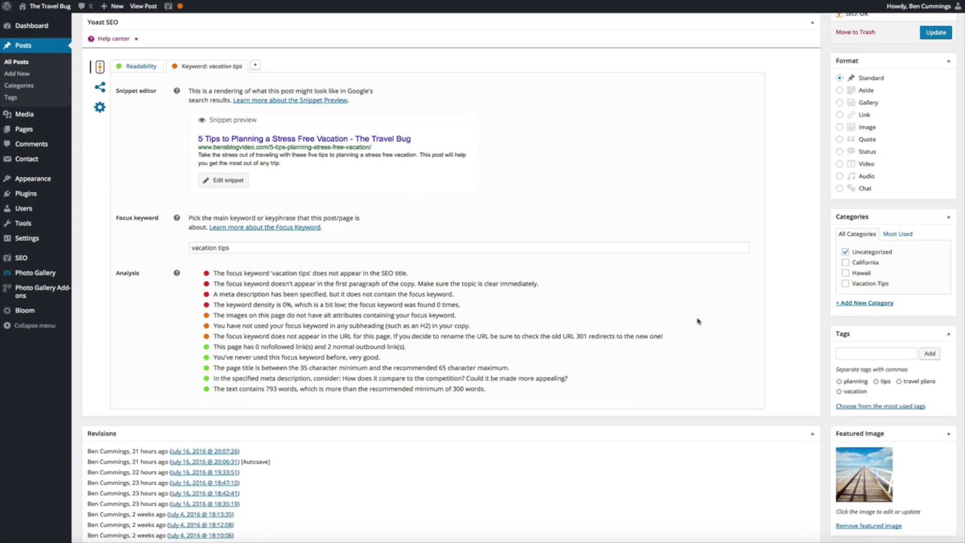
pyautogui.scroll(5, 701, 326)
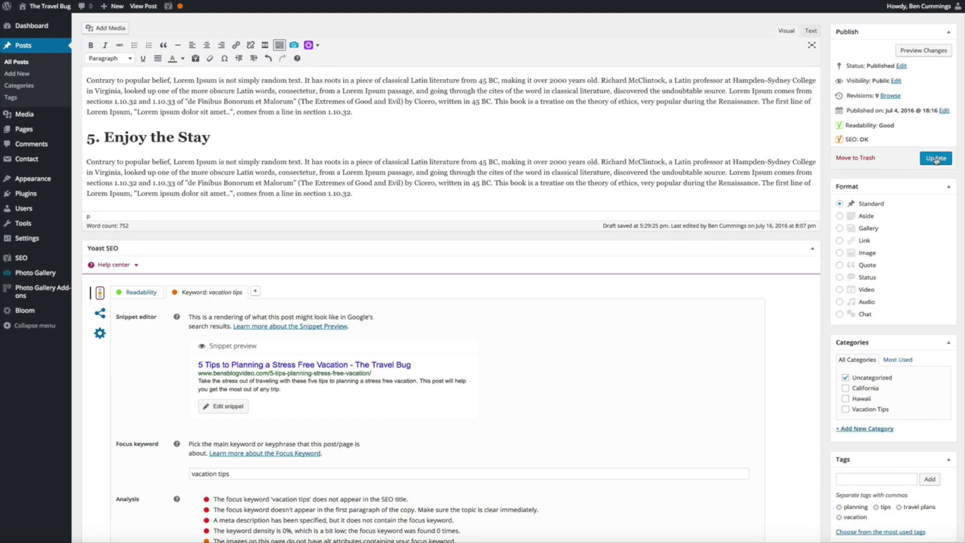
pyautogui.click(936, 158)
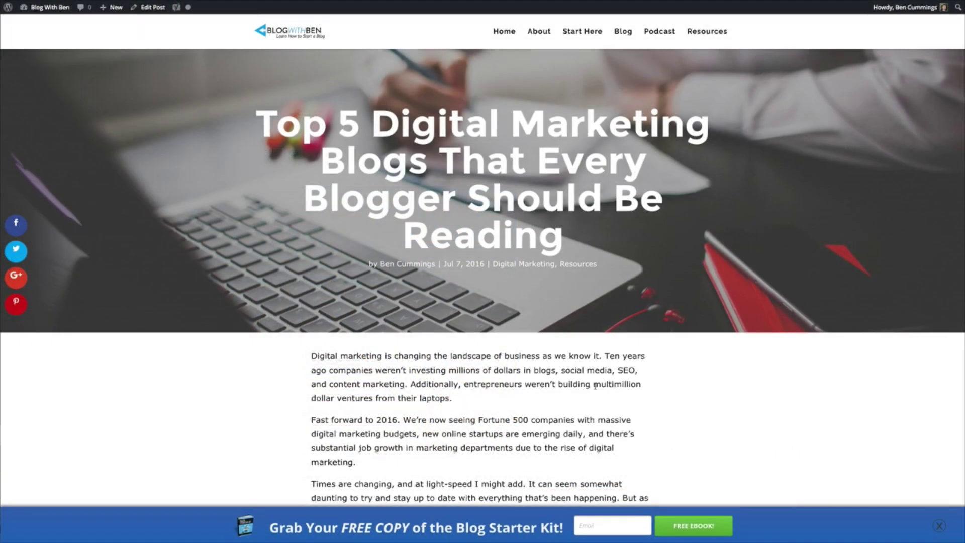
# Step: Find the HubSpot section in the Top 5 Digital Marketing Blogs article and follow its "HubSpot Marketing Blog" link as an external link example
pyautogui.scroll(-10, 596, 386)
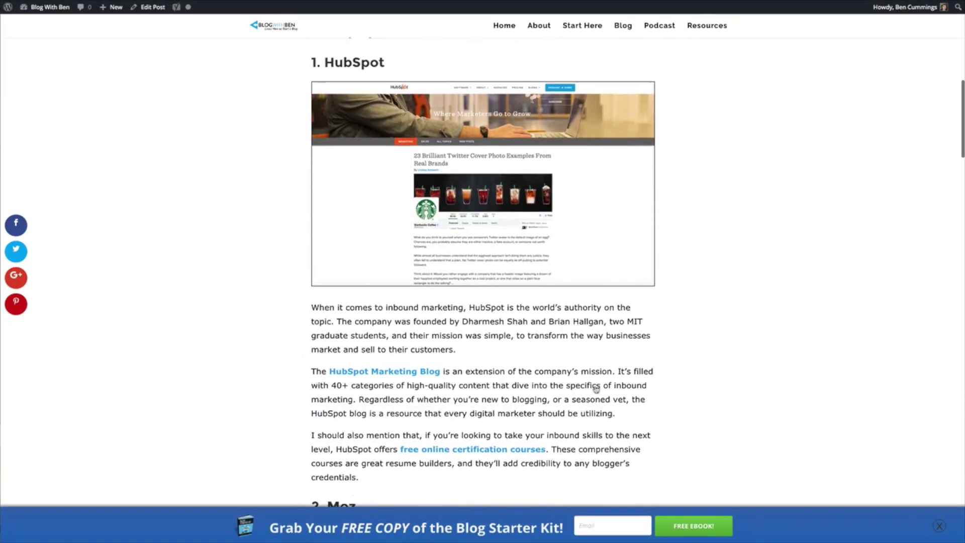
pyautogui.scroll(-3, 595, 388)
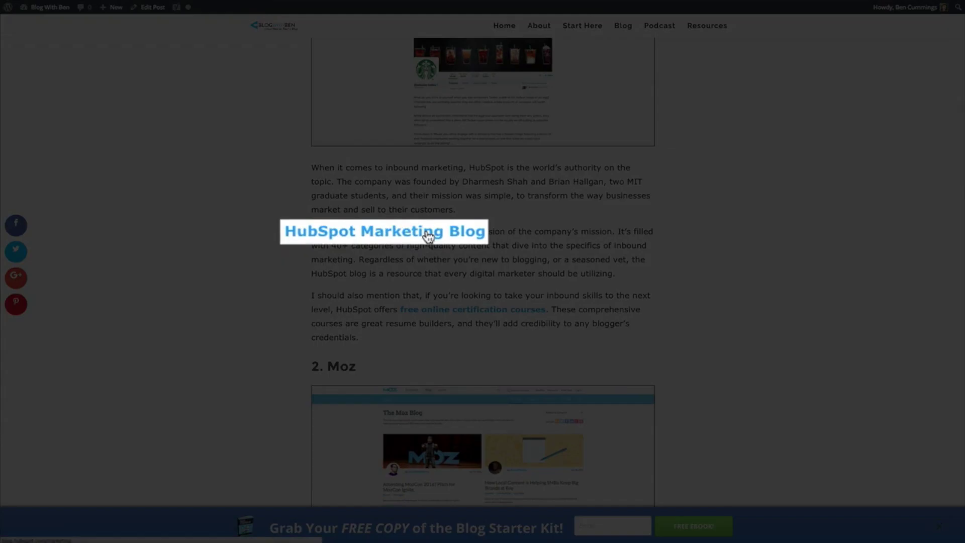
pyautogui.click(427, 232)
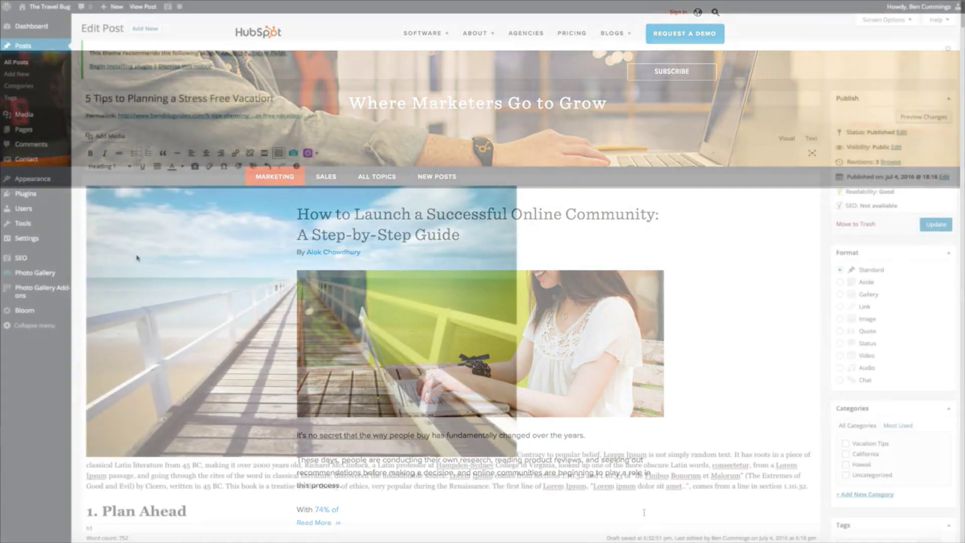
pyautogui.scroll(-2, 644, 512)
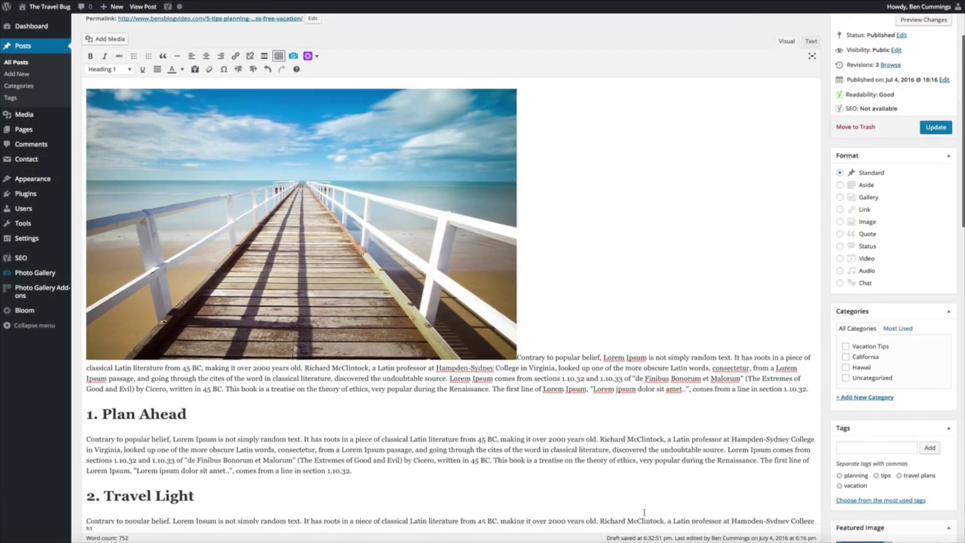
pyautogui.scroll(-2, 644, 513)
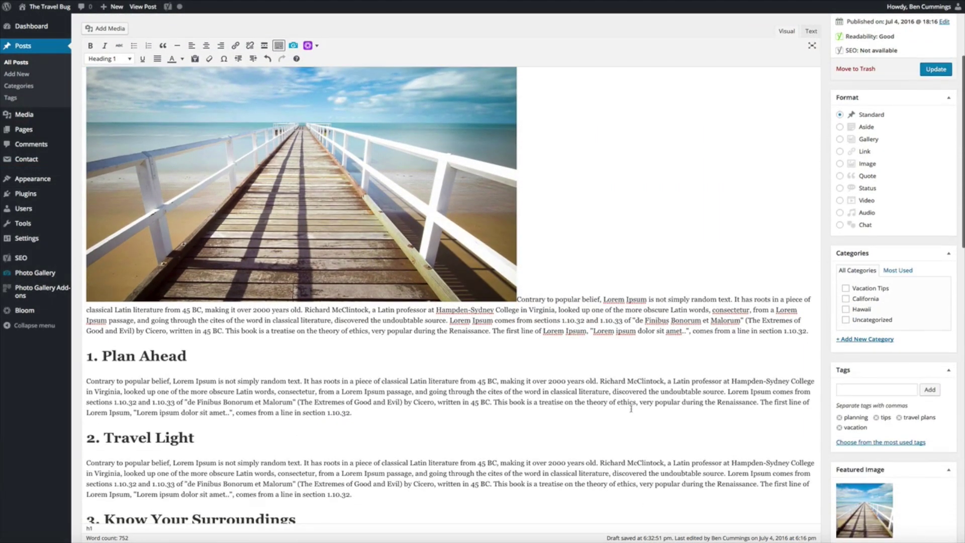
pyautogui.moveTo(600, 381); pyautogui.dragTo(720, 381)
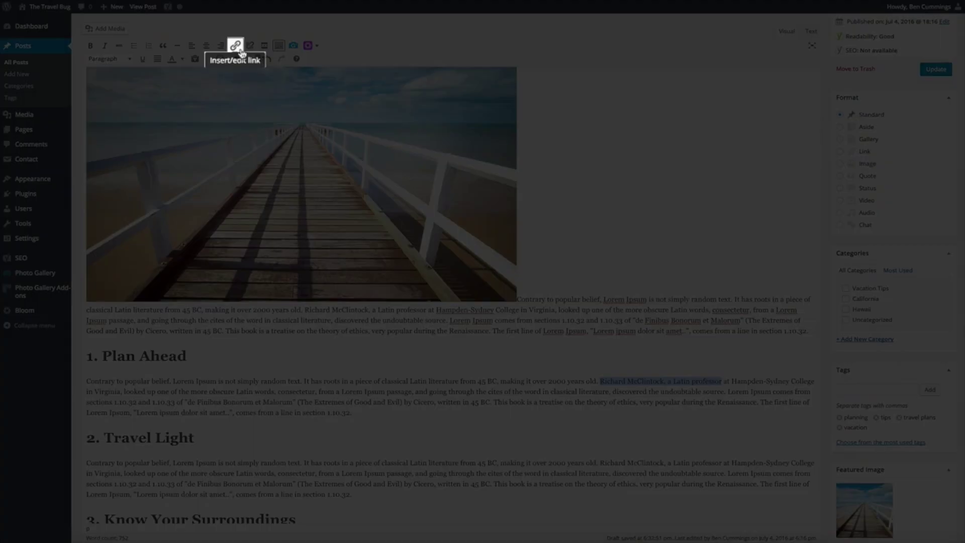
pyautogui.click(241, 51)
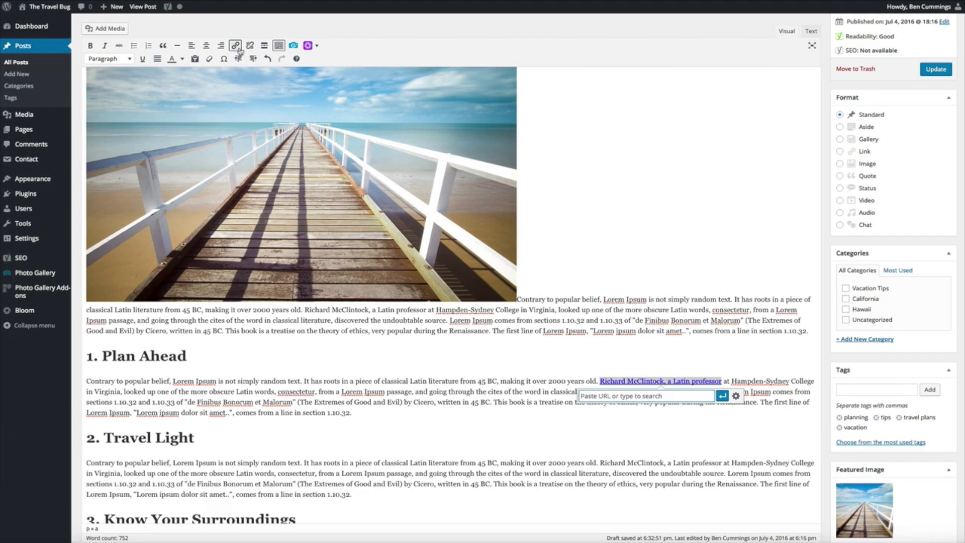
pyautogui.write('www.google.com')
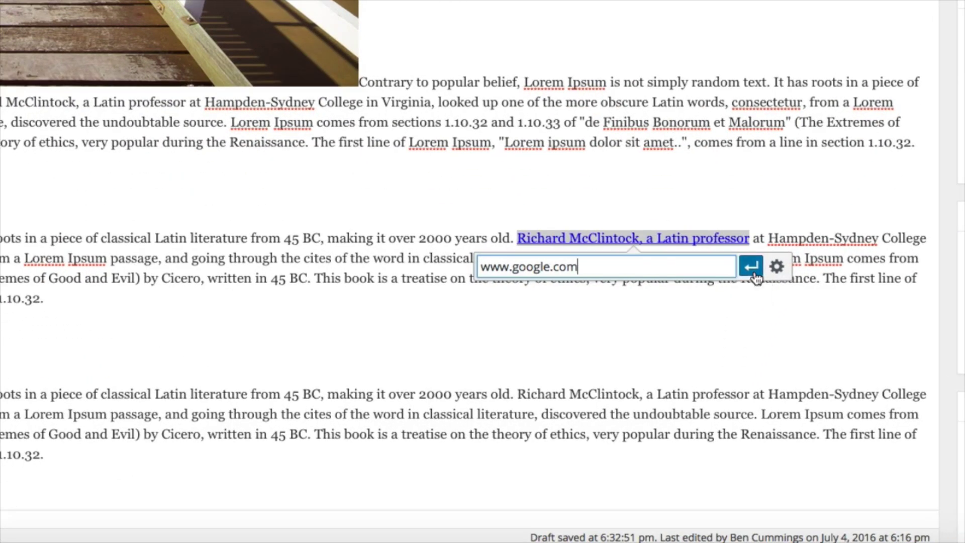
pyautogui.click(723, 396)
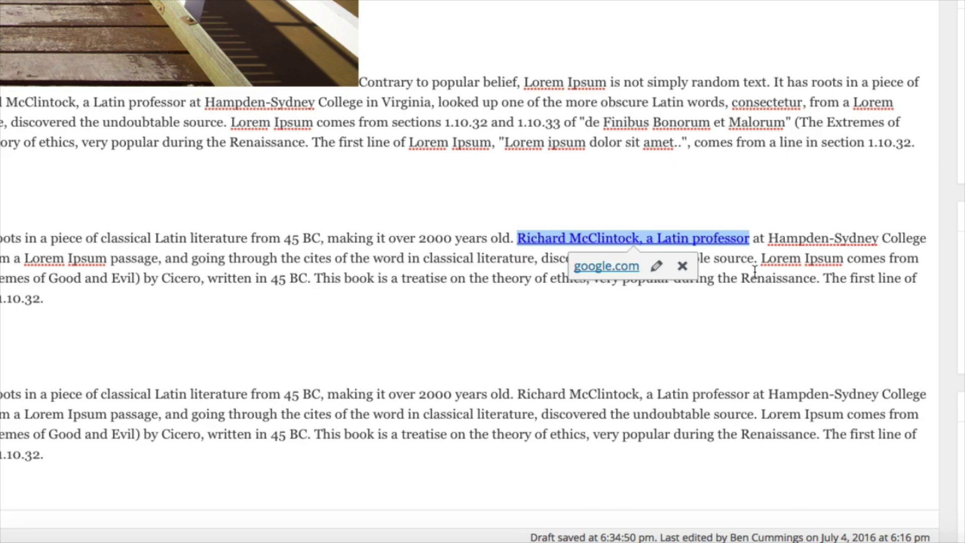
# Step: Set the google.com link in the "1. Plan Ahead" paragraph to open in a new tab and update the post
pyautogui.click(656, 266)
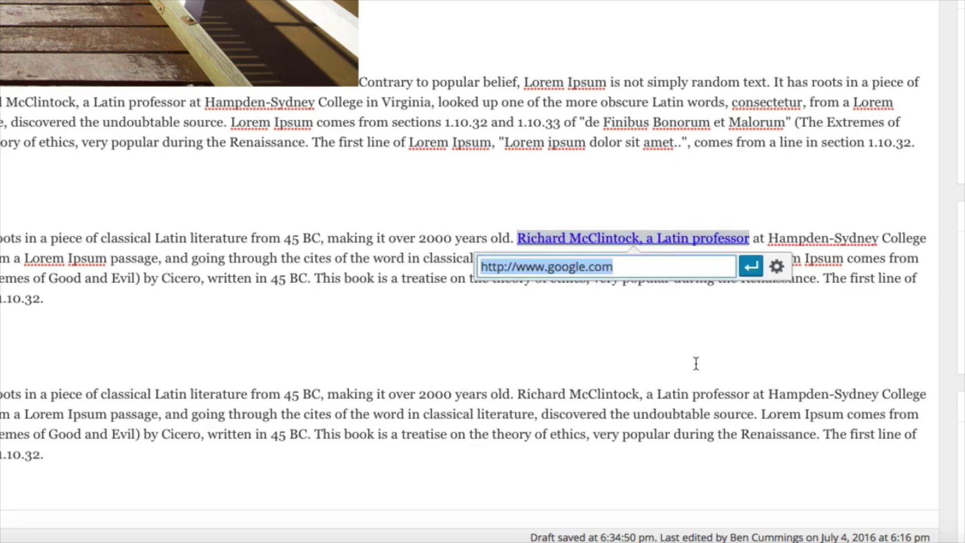
pyautogui.click(777, 266)
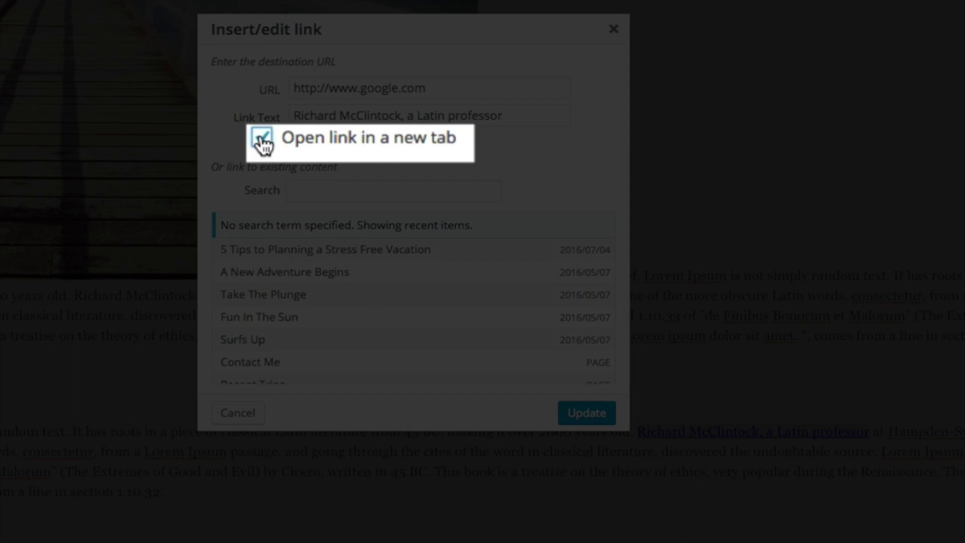
pyautogui.click(295, 142)
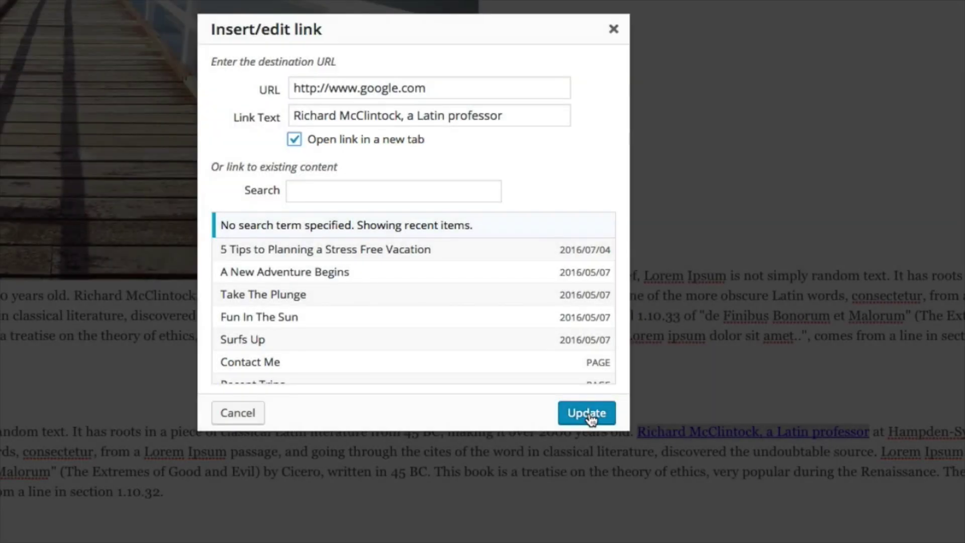
pyautogui.click(588, 415)
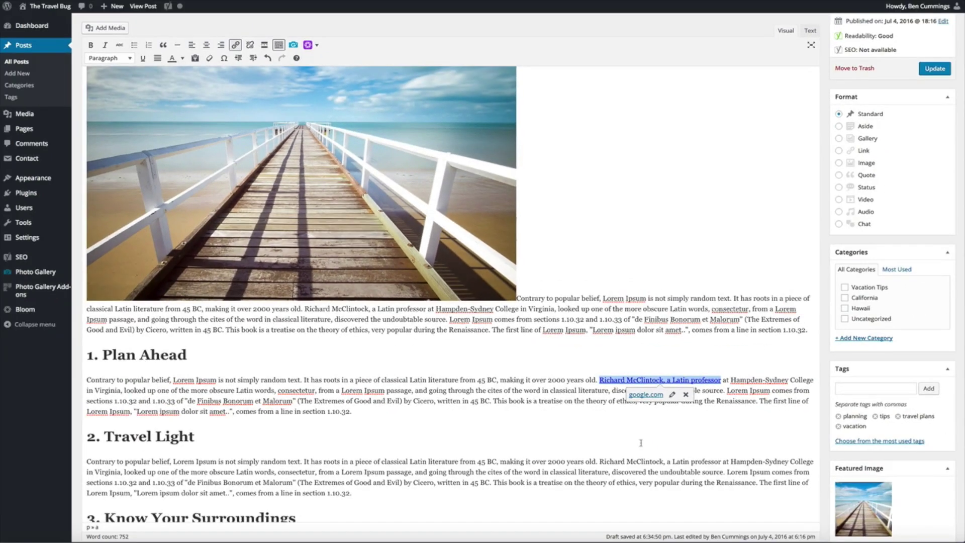
pyautogui.click(641, 442)
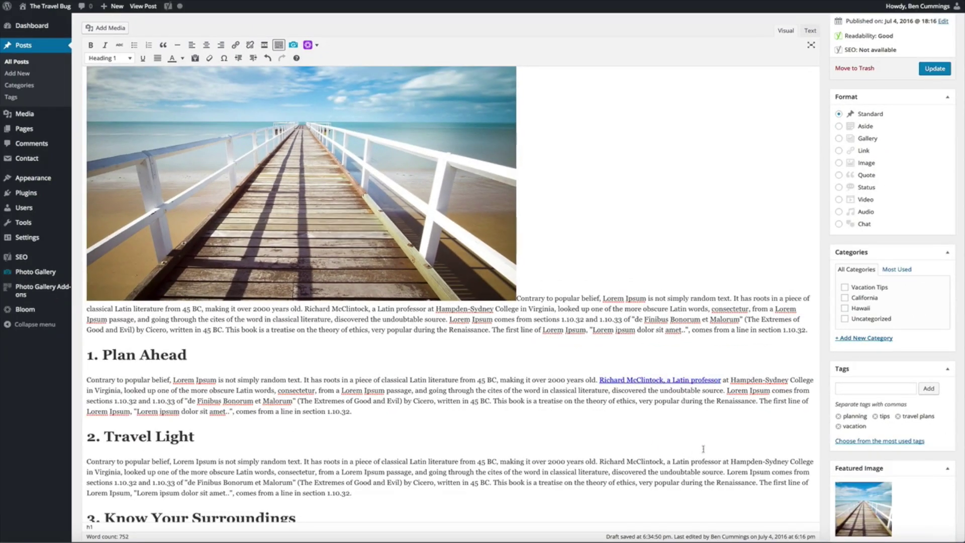
pyautogui.scroll(1, 820, 276)
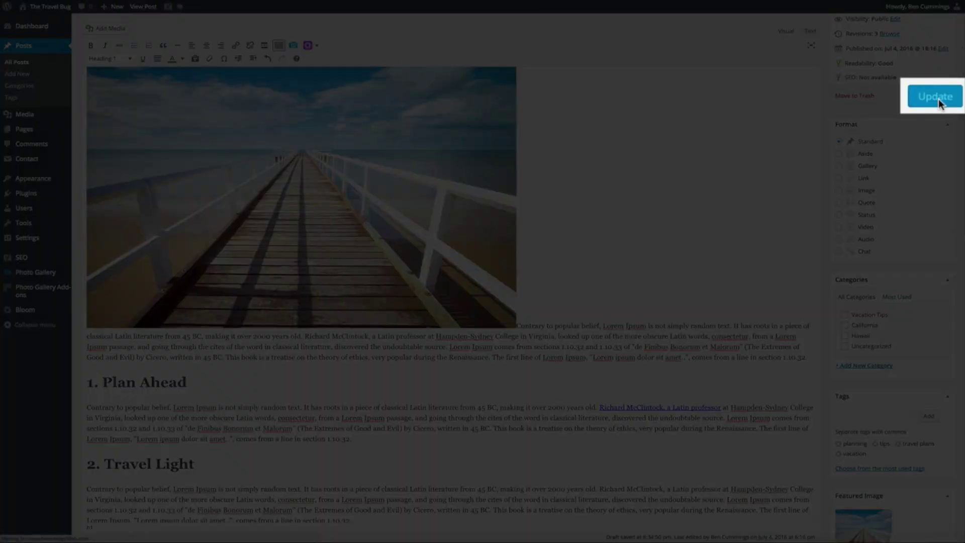
pyautogui.click(936, 97)
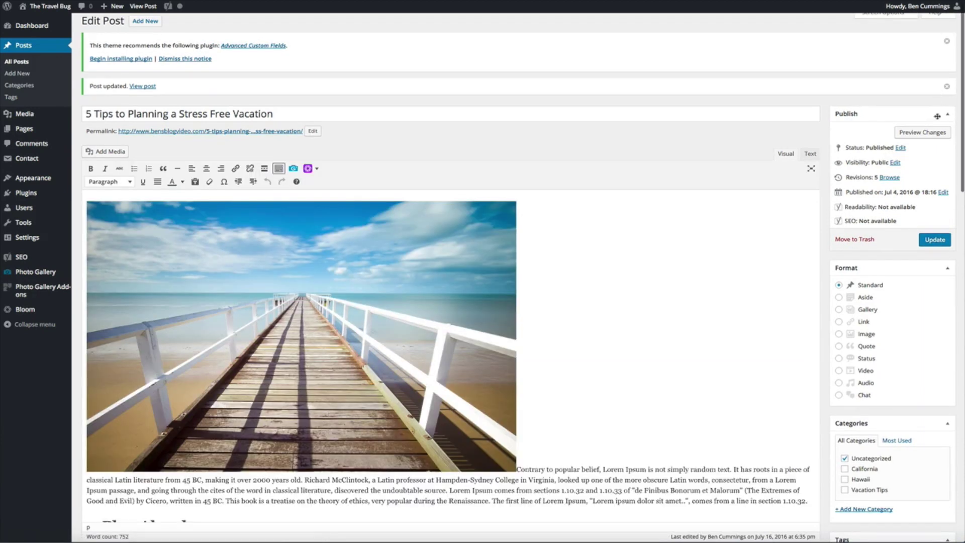
# Step: Preview the post, test the google.com link under "1. Plan Ahead", and return to the post editor
pyautogui.click(938, 134)
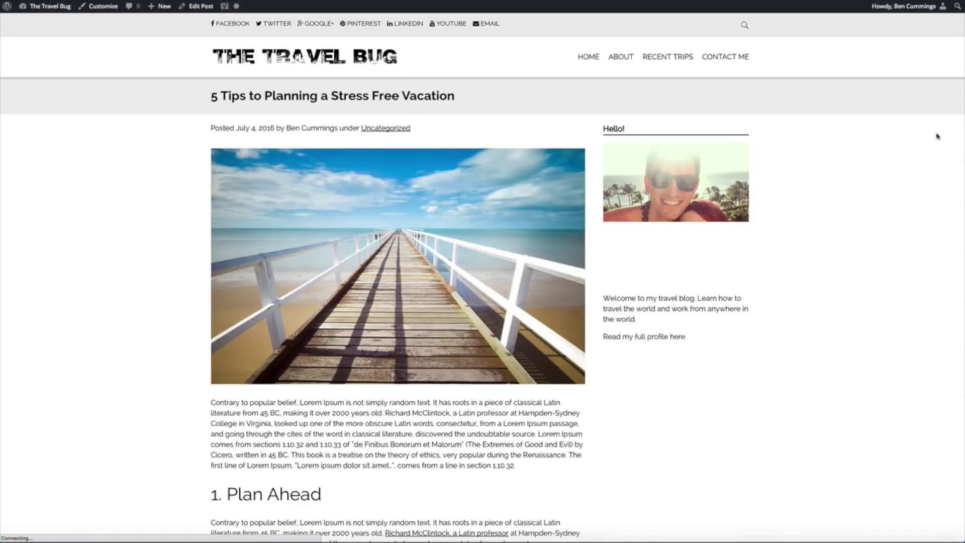
pyautogui.scroll(-4, 130, 307)
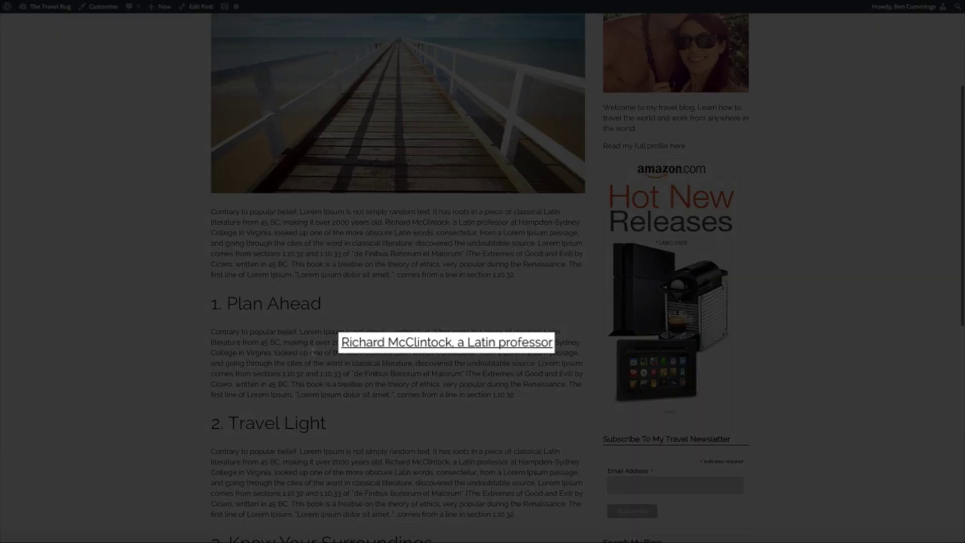
pyautogui.click(394, 346)
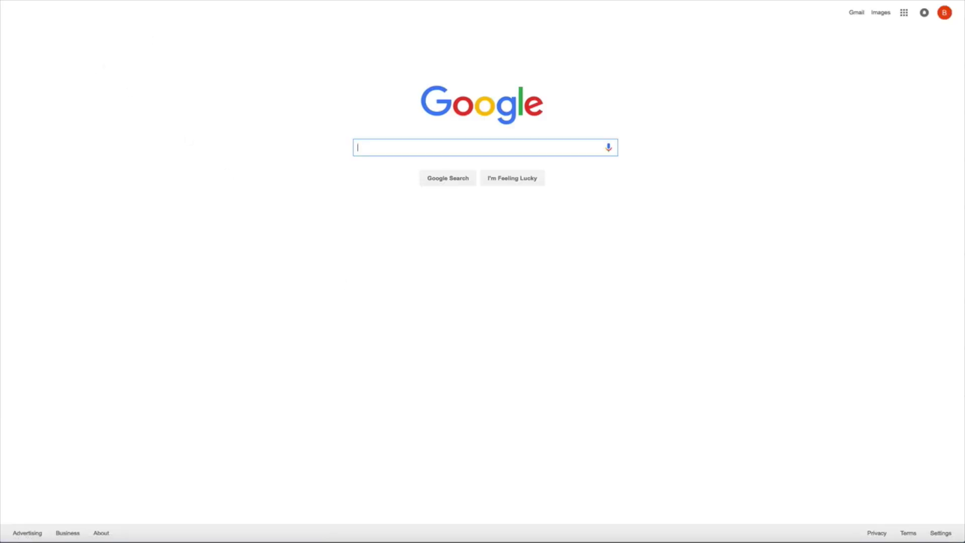
pyautogui.press('super+w')
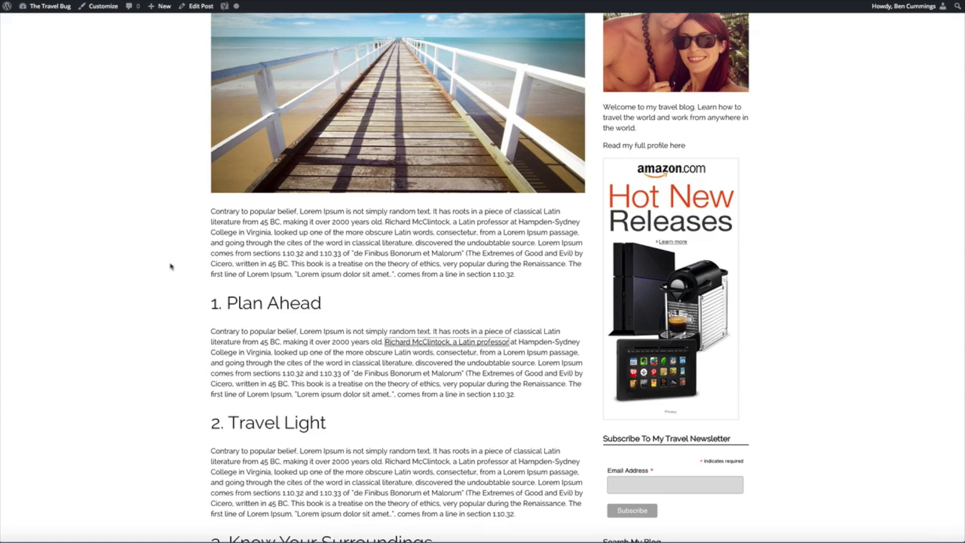
pyautogui.click(385, 395)
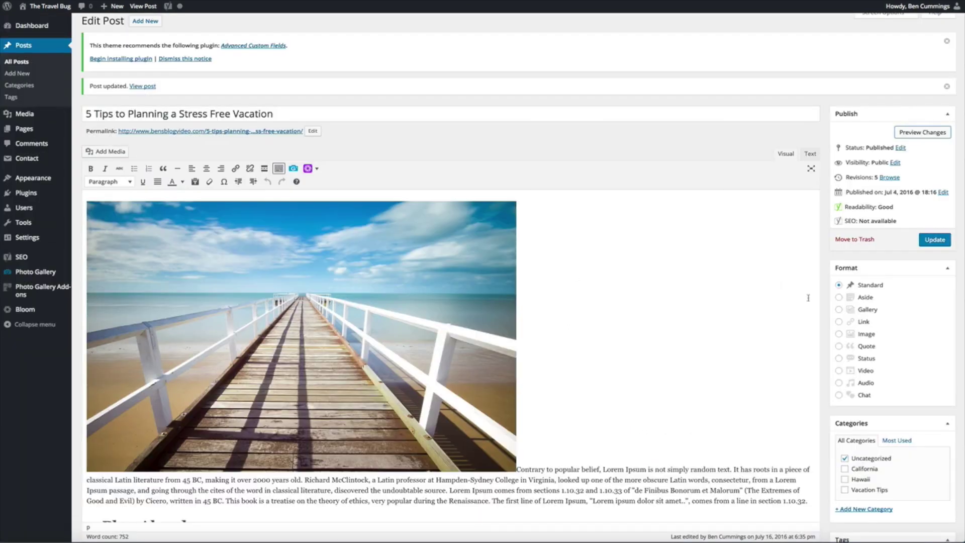
# Step: Make the google.com link text in the "1. Plan Ahead" paragraph bold and color it light blue
pyautogui.scroll(-3, 870, 323)
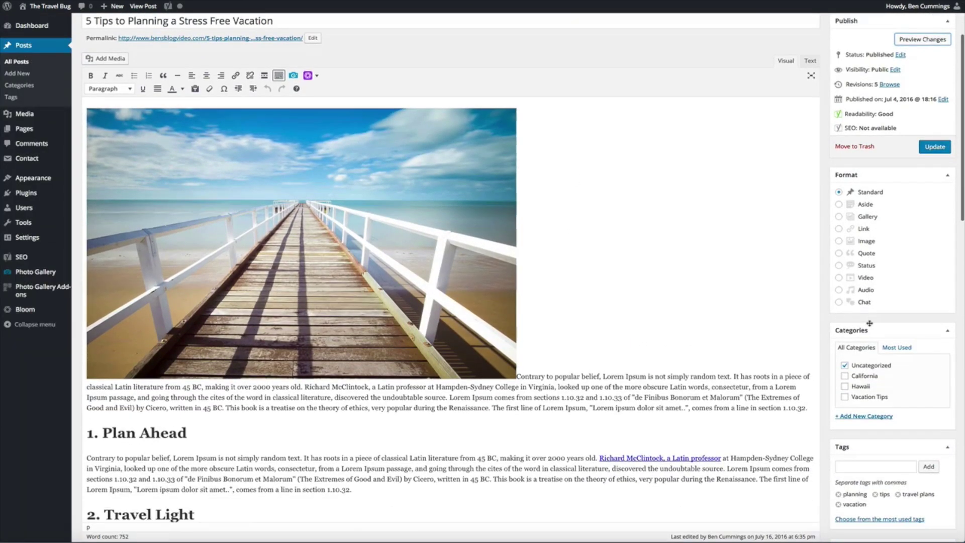
pyautogui.scroll(-2, 870, 324)
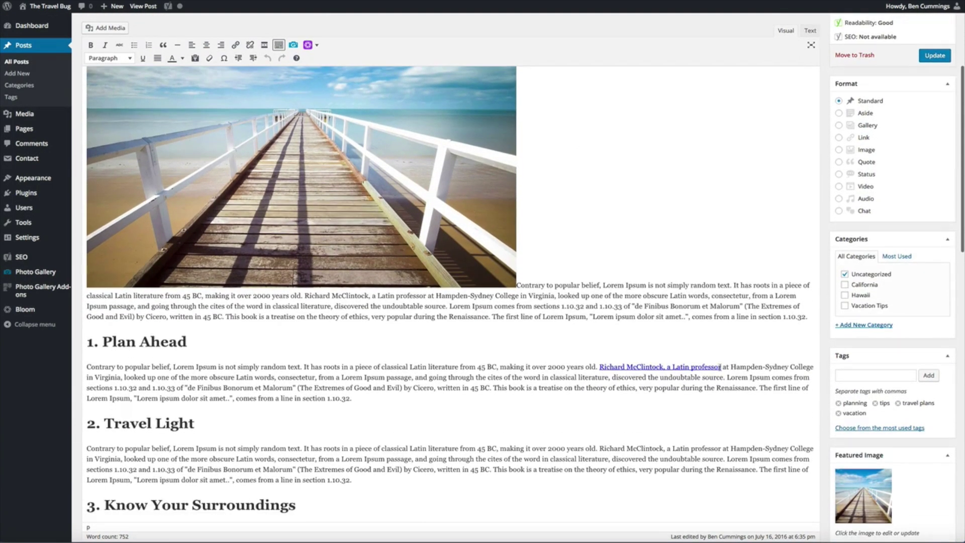
pyautogui.moveTo(722, 366); pyautogui.dragTo(599, 367)
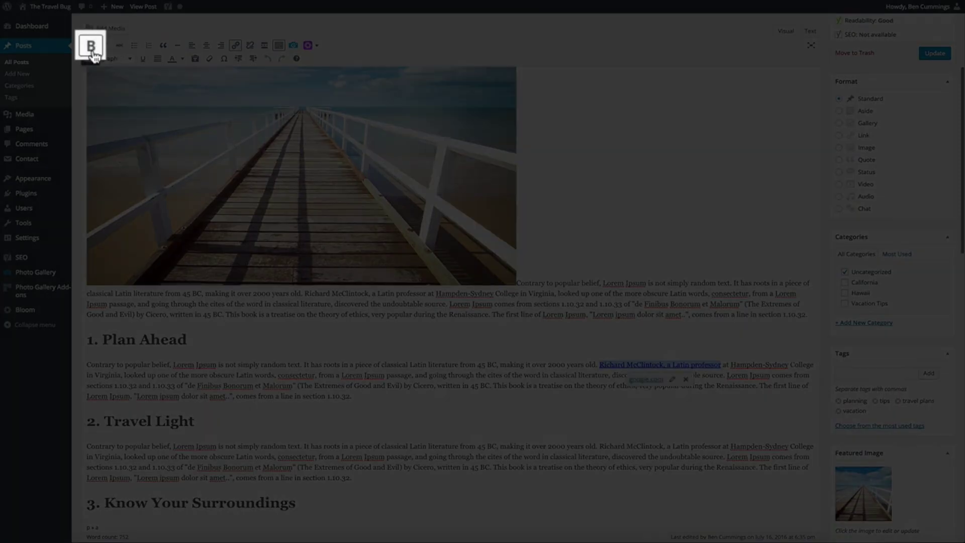
pyautogui.click(92, 46)
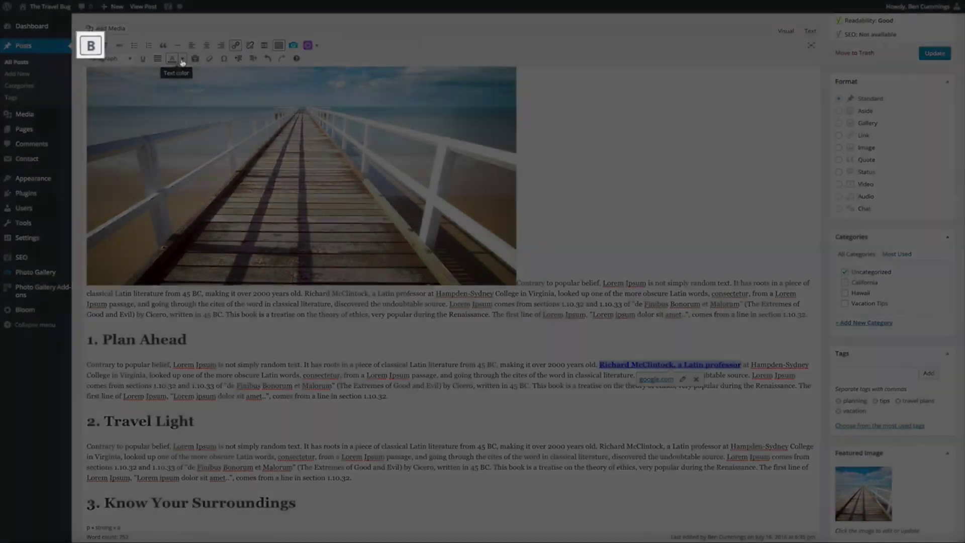
pyautogui.click(183, 59)
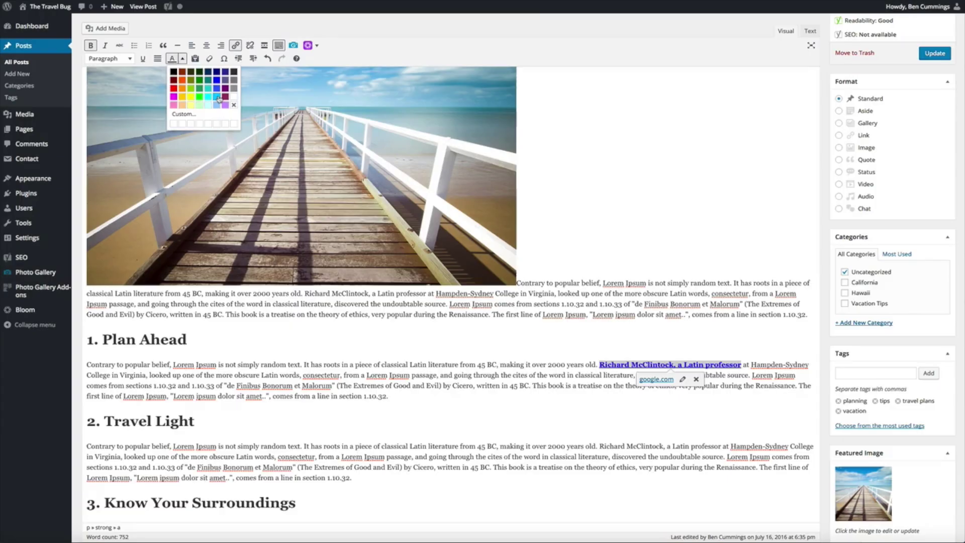
pyautogui.click(226, 101)
pyautogui.scroll(3, 743, 306)
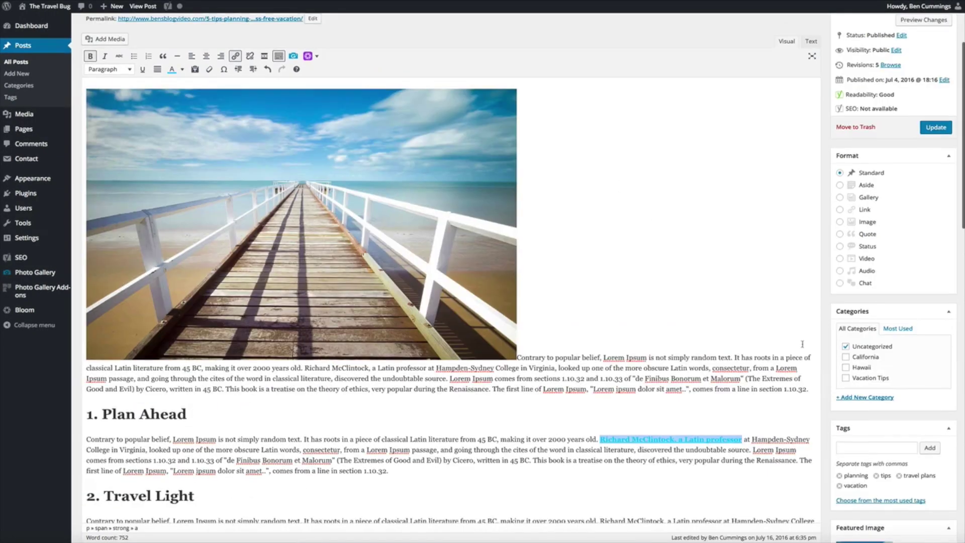
pyautogui.scroll(-1, 802, 340)
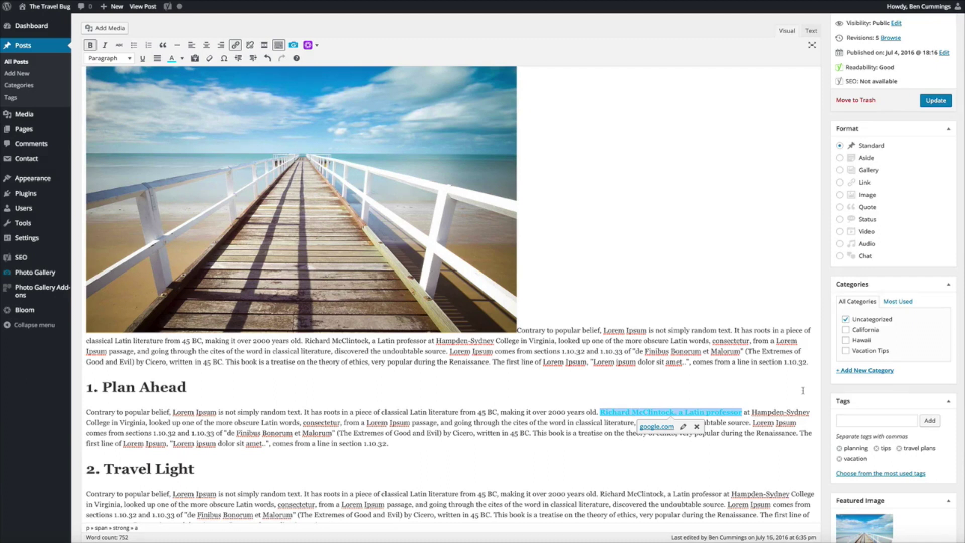
pyautogui.click(803, 390)
# Step: Preview the post changes, follow the light blue link under "1. Plan Ahead", and go back to the preview
pyautogui.scroll(2, 884, 229)
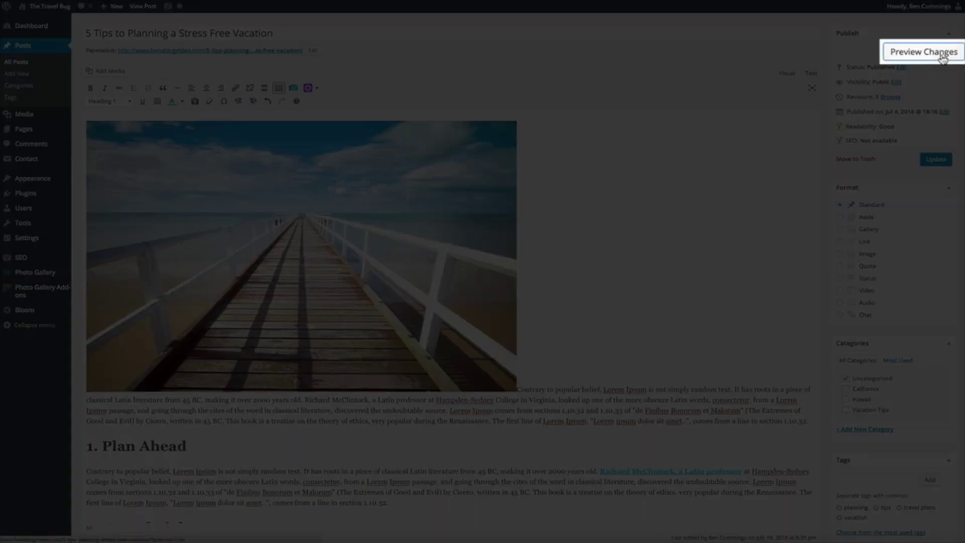
pyautogui.click(942, 56)
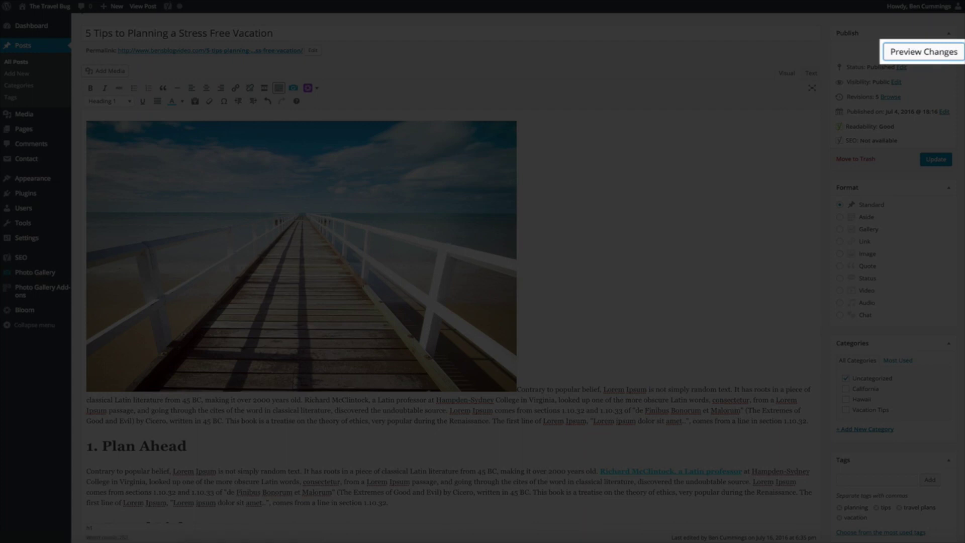
pyautogui.scroll(-3, 106, 245)
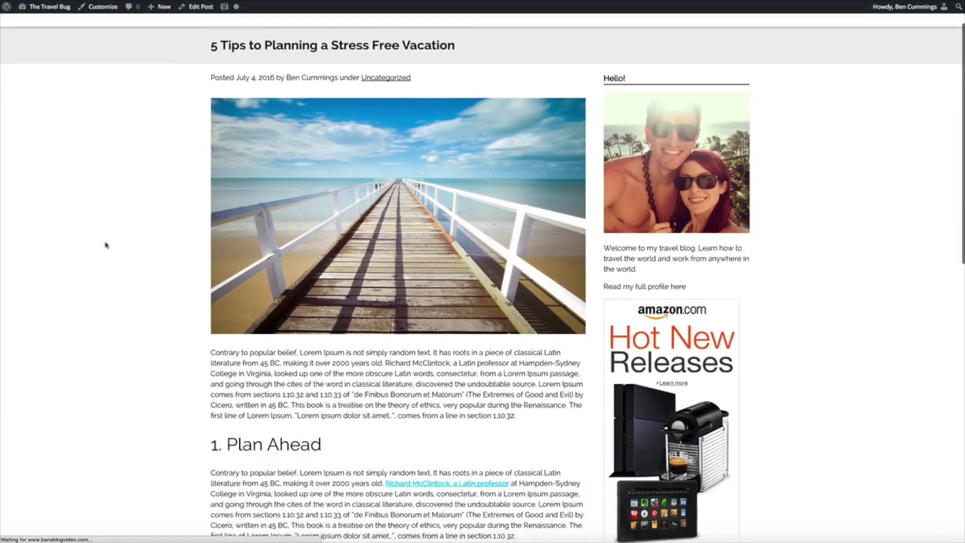
pyautogui.scroll(-2, 106, 245)
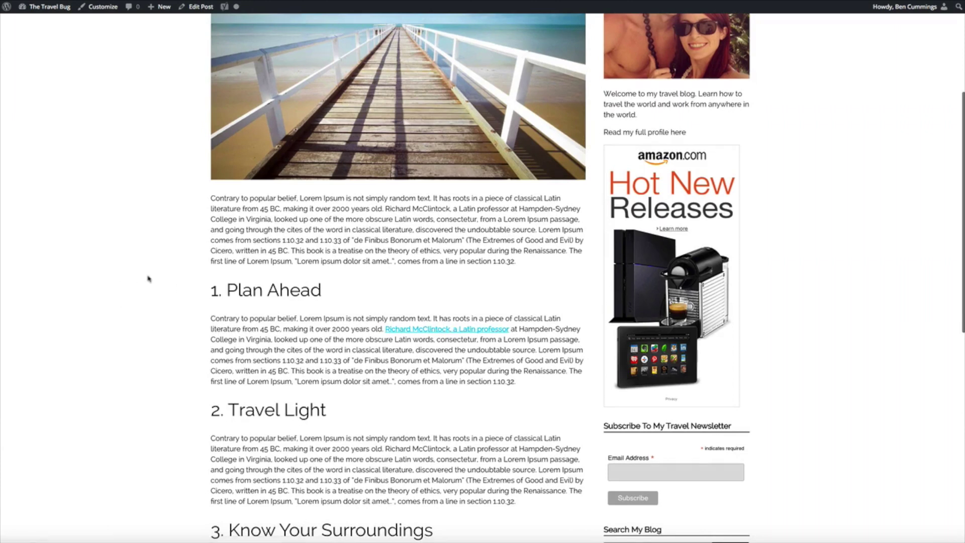
pyautogui.click(479, 330)
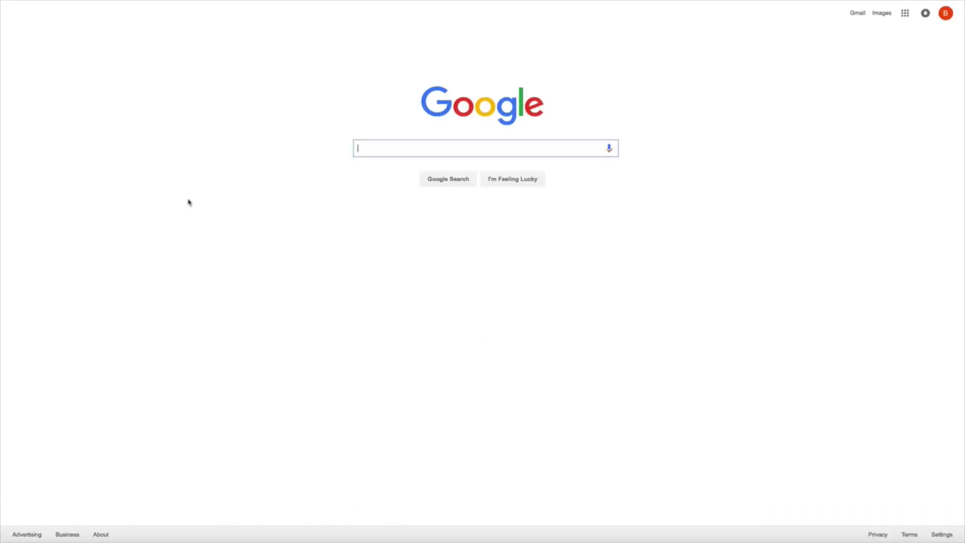
pyautogui.hotkey('alt', 'Left')
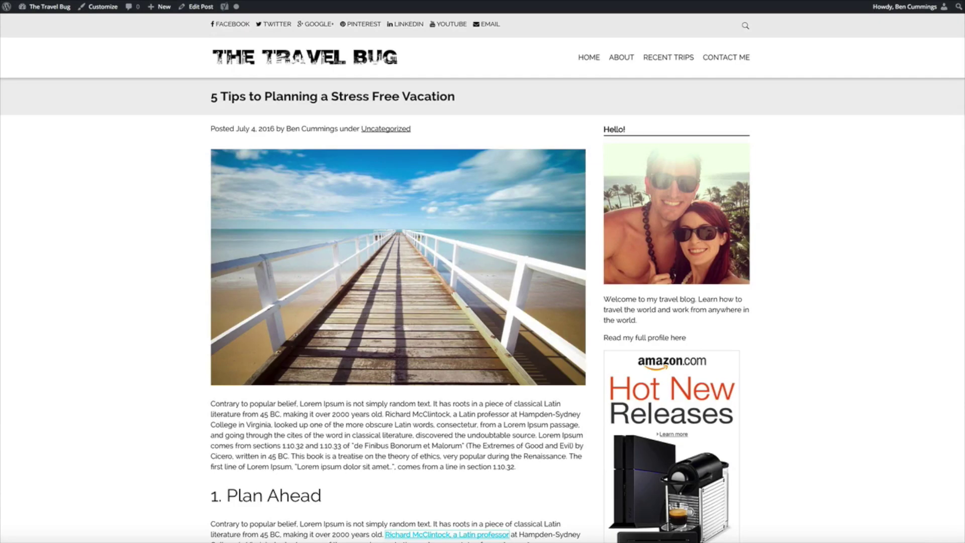
# Step: Play the embedded "Maui, Hawaii Travel Guide - Must-See Attractions" video between the "1. Plan Ahead" and "2. Travel Light" sections of the post
pyautogui.hotkey('alt', 'Left')
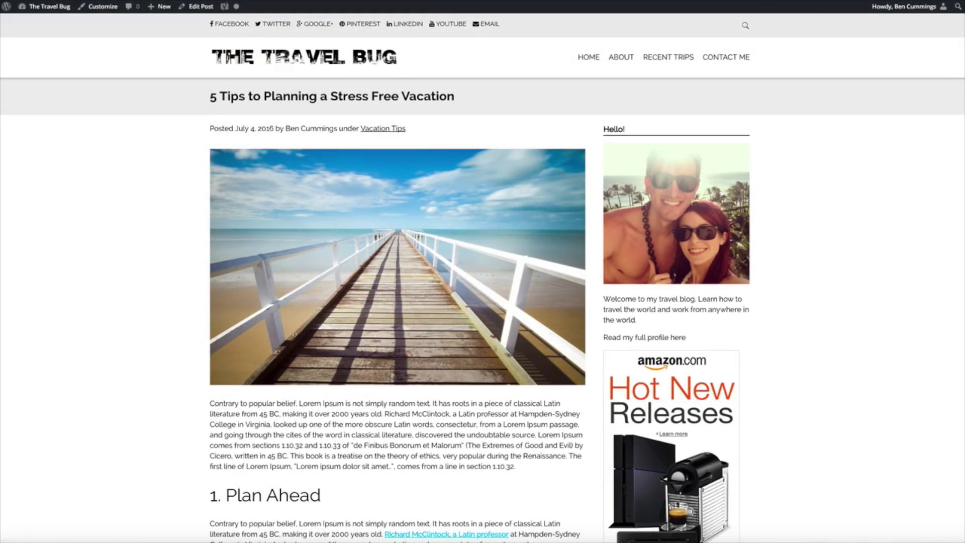
pyautogui.scroll(-8, 922, 396)
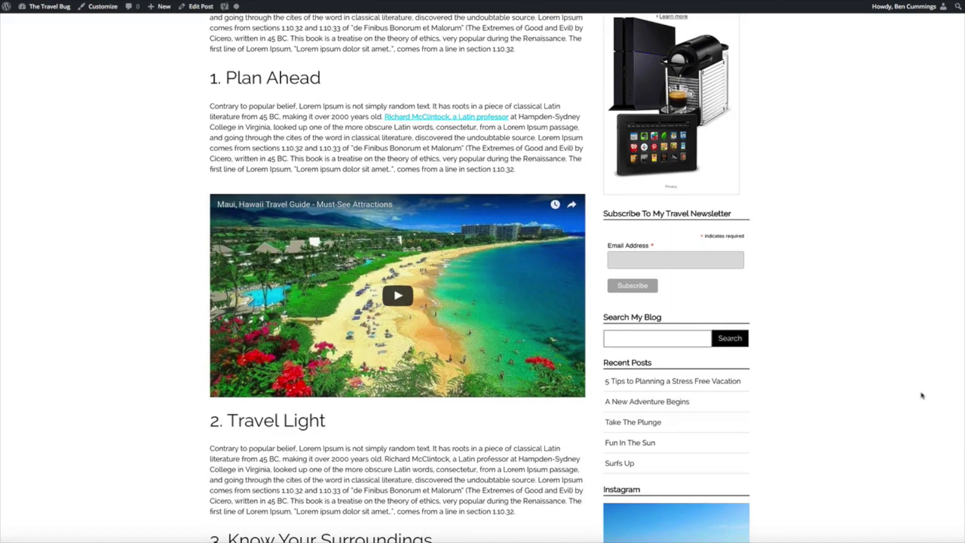
pyautogui.scroll(-1, 654, 352)
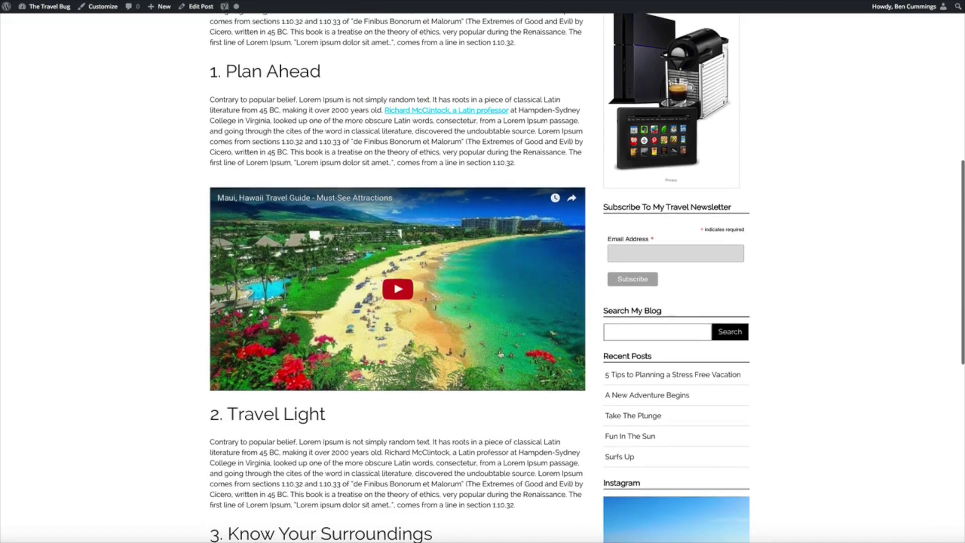
pyautogui.click(403, 297)
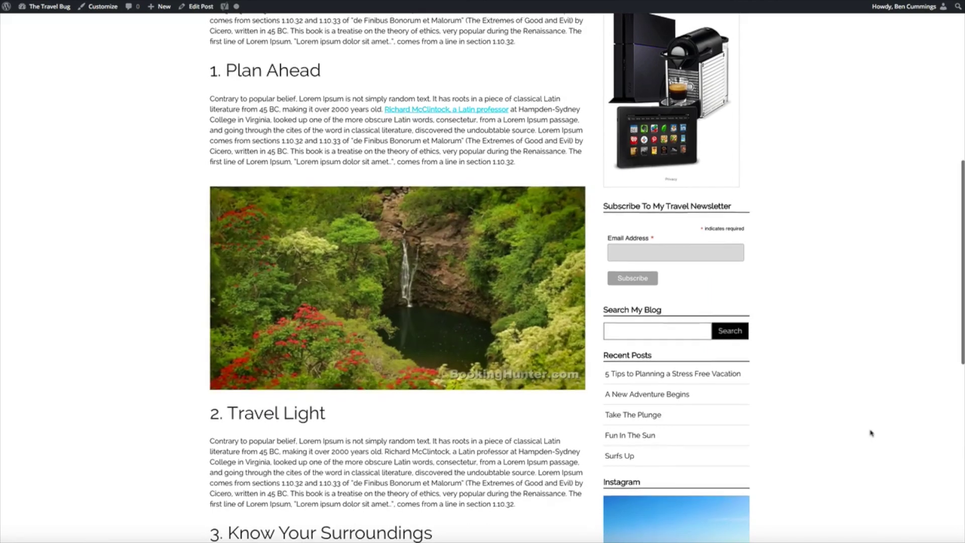
# Step: Switch to YouTube, search for "maui", open the "Maui, Hawaii Travel Guide - Must-See Attractions" video and pause it
pyautogui.scroll(-1, 872, 434)
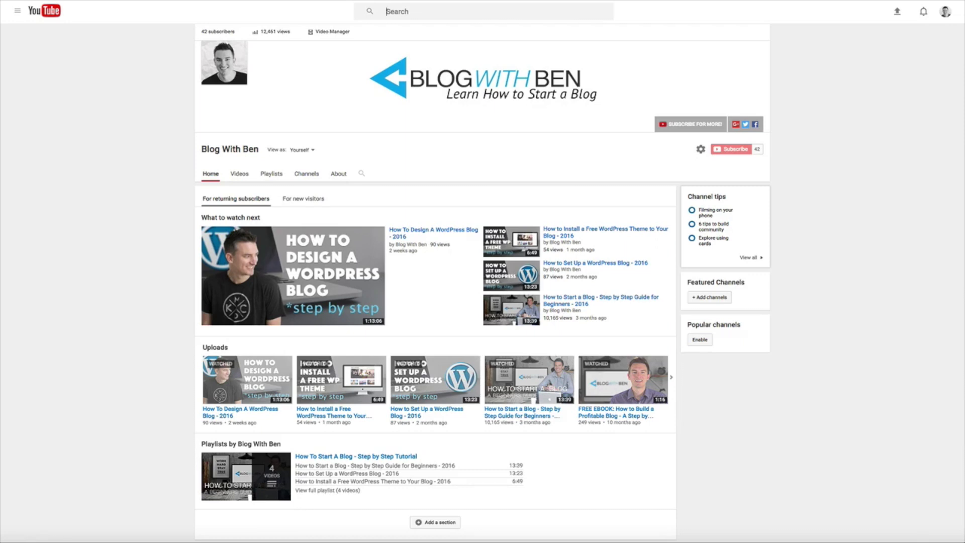
pyautogui.scroll(-1, 749, 259)
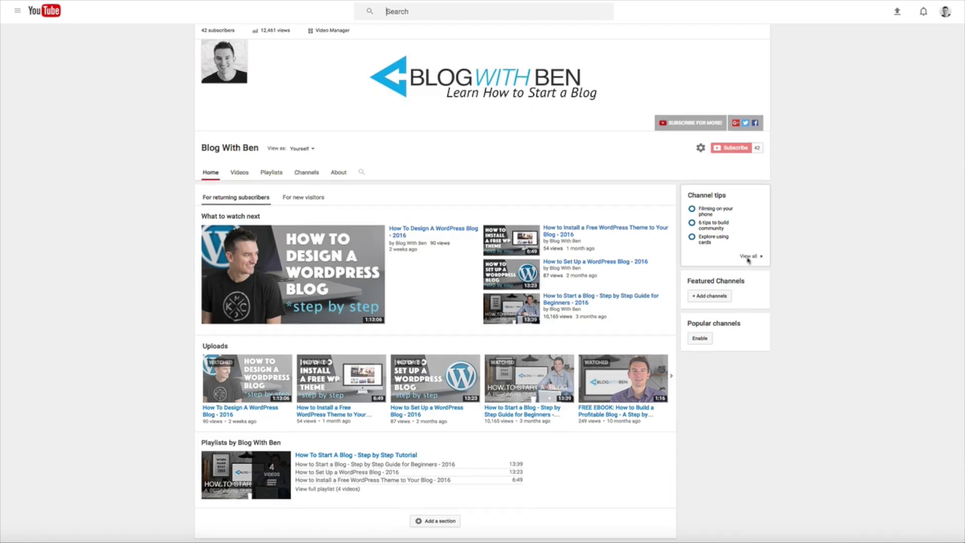
pyautogui.write('maui')
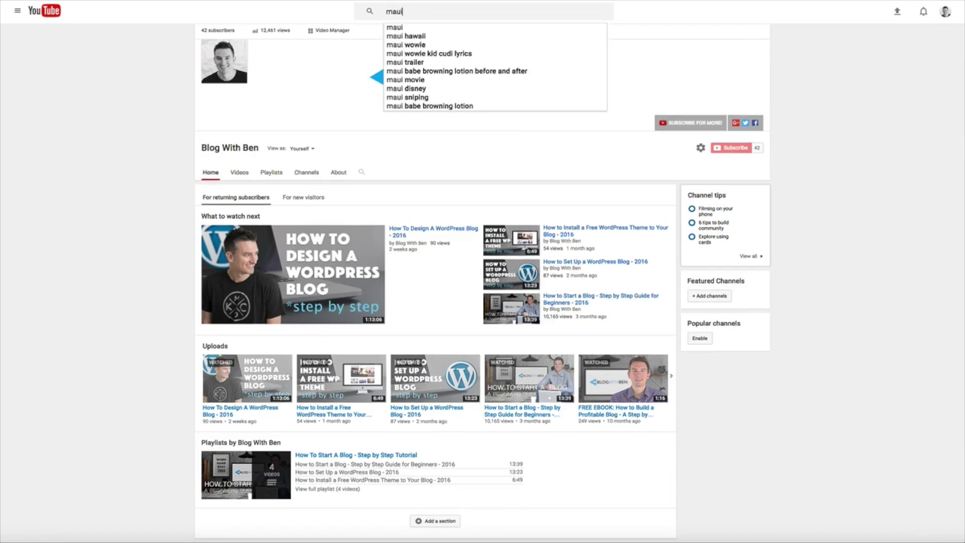
pyautogui.press('Return')
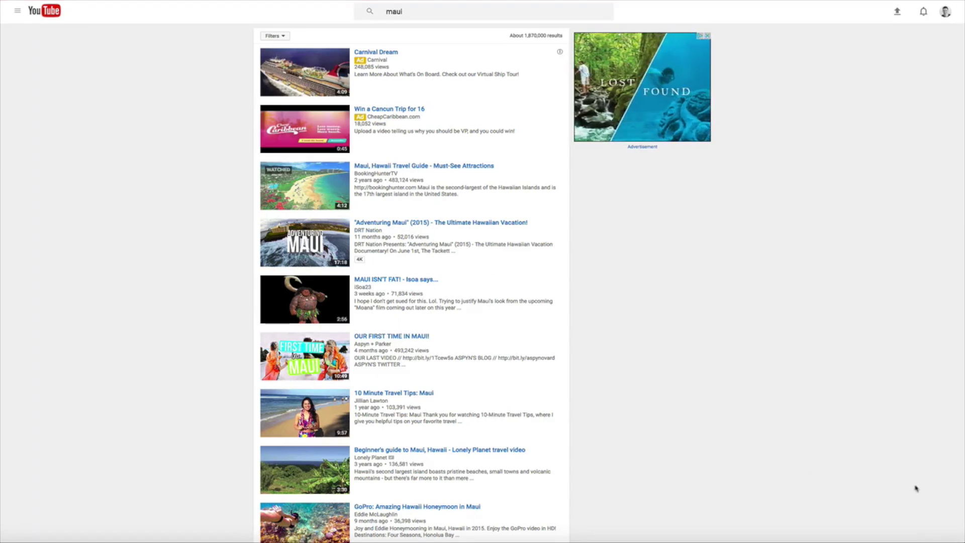
pyautogui.click(459, 167)
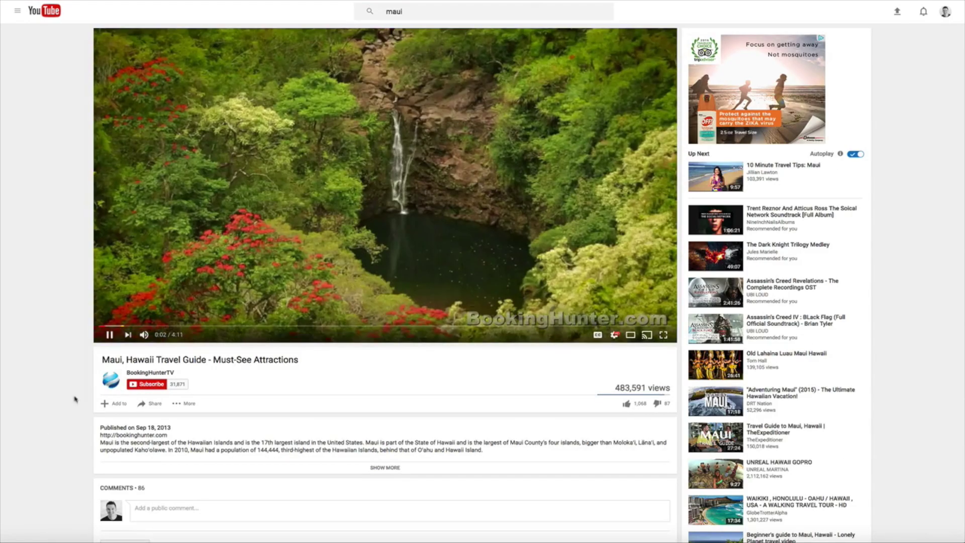
pyautogui.click(109, 335)
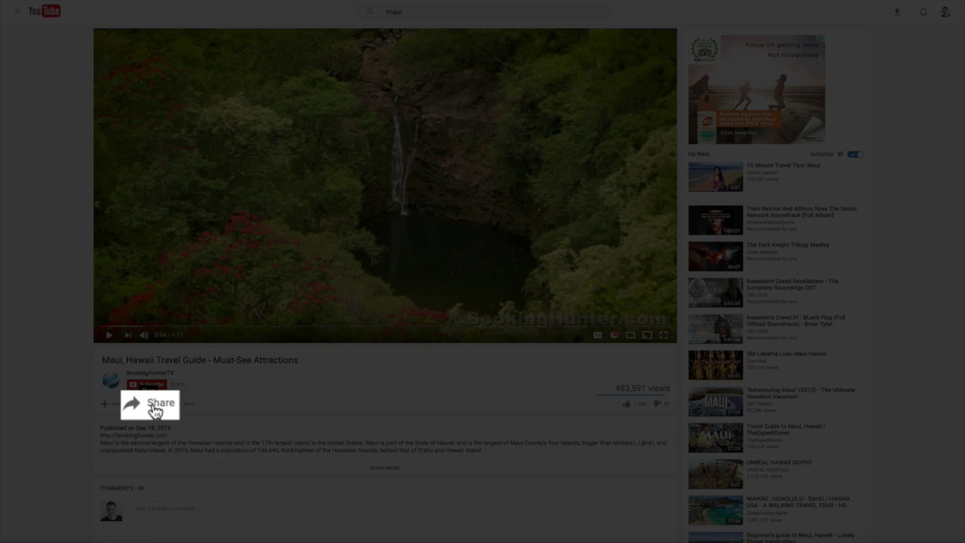
# Step: Open the Maui video's sharing options, look through the link, embed and email choices, and return to the embed code
pyautogui.click(155, 411)
pyautogui.scroll(-2, 40, 467)
pyautogui.scroll(-2, 41, 468)
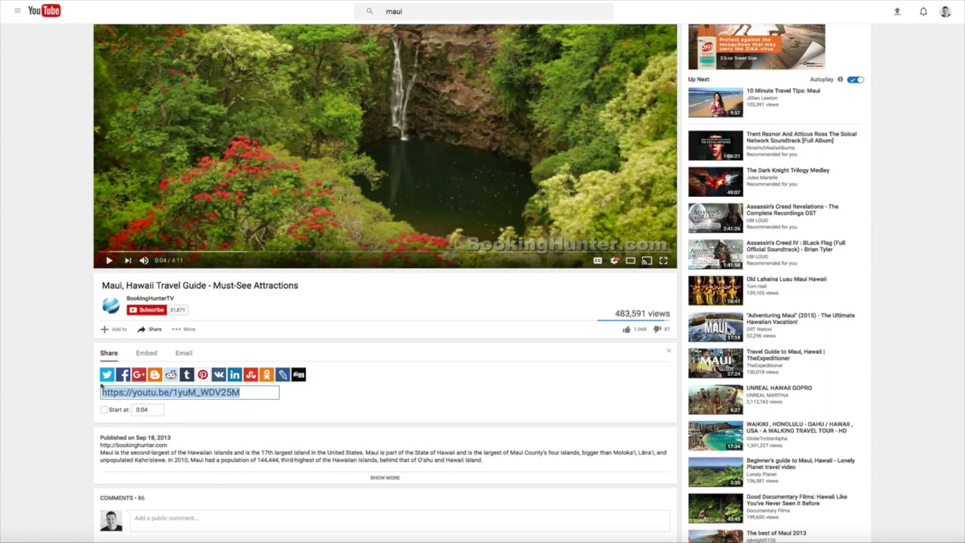
pyautogui.click(143, 355)
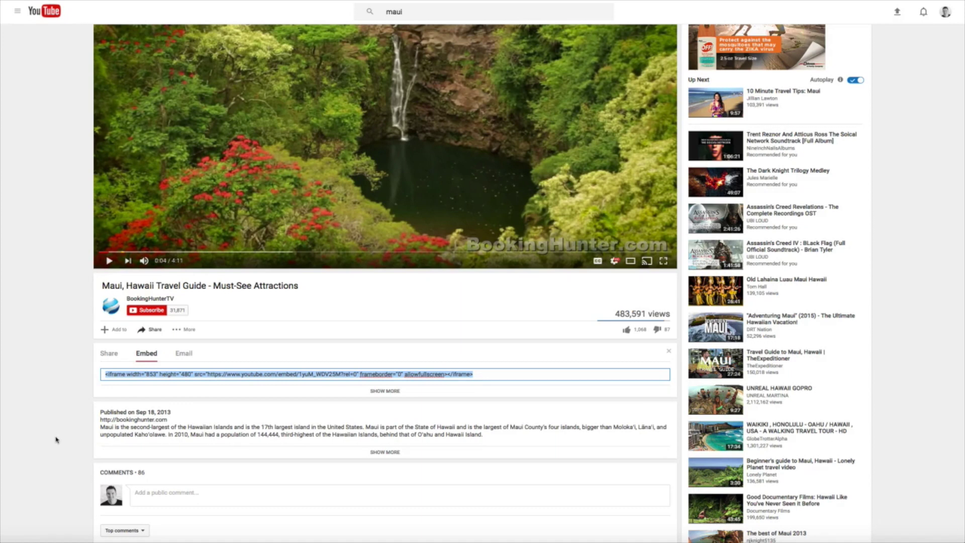
pyautogui.click(184, 353)
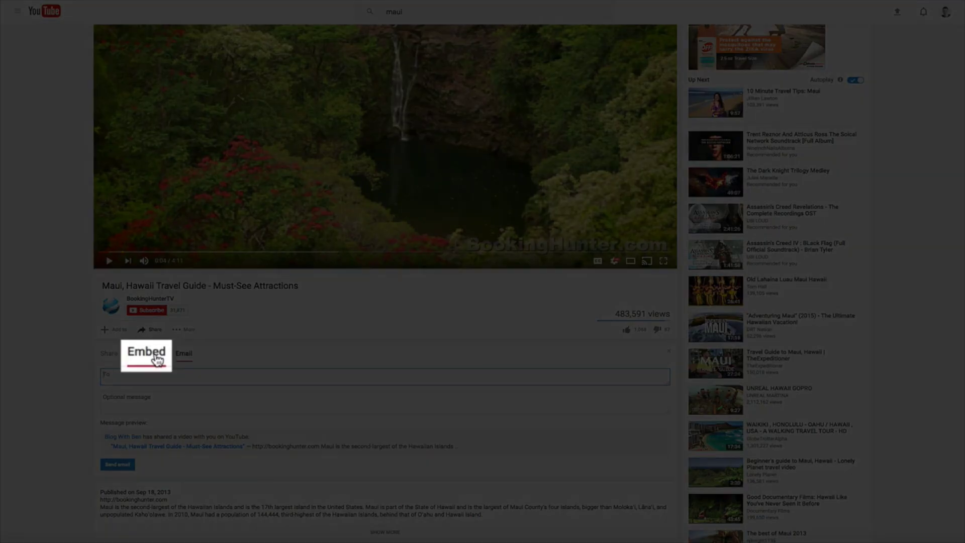
pyautogui.click(146, 352)
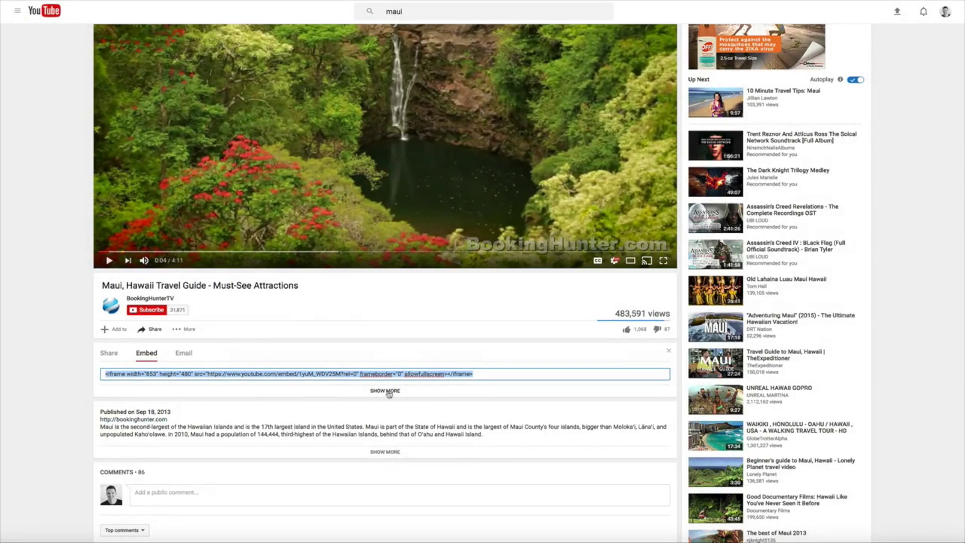
# Step: Expand the embed settings, check the video size choices and play the embed preview
pyautogui.click(385, 392)
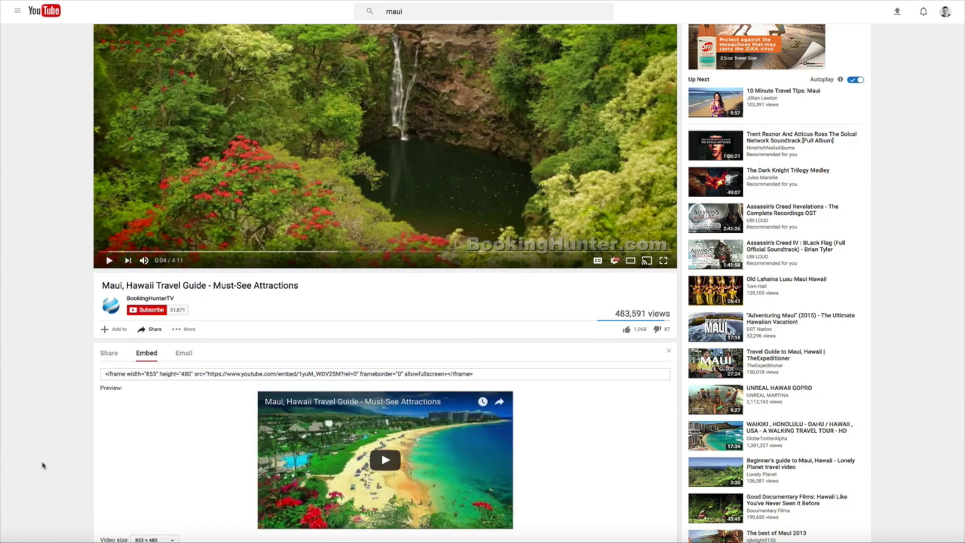
pyautogui.scroll(-2, 43, 466)
pyautogui.scroll(-2, 43, 466)
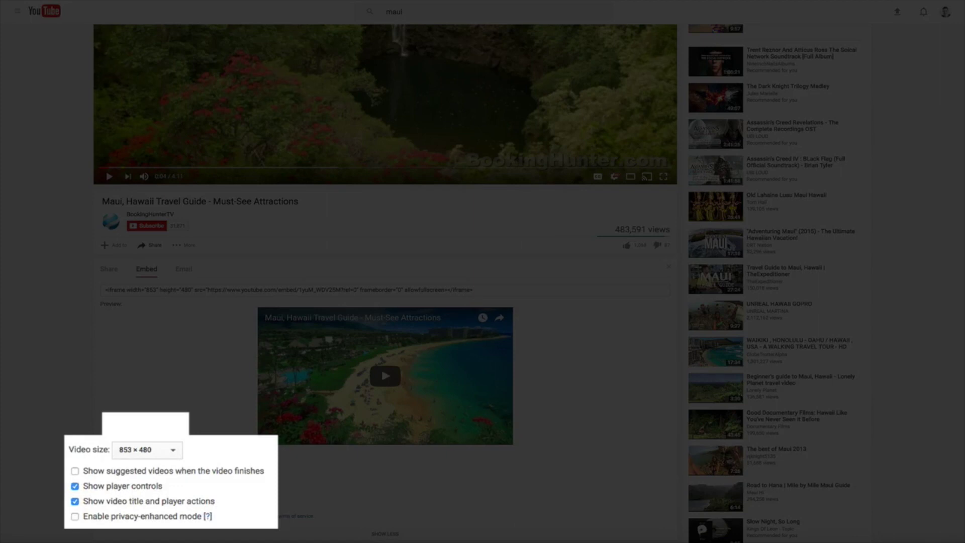
pyautogui.click(173, 455)
pyautogui.click(177, 451)
pyautogui.click(378, 384)
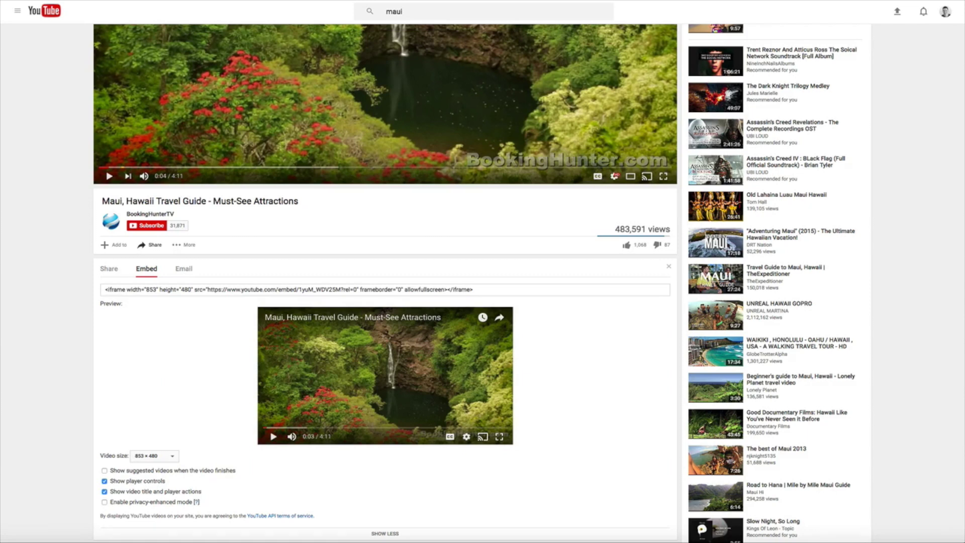
# Step: Try the embed without player controls and without the video title and player actions, and restore both options
pyautogui.click(104, 481)
pyautogui.click(105, 492)
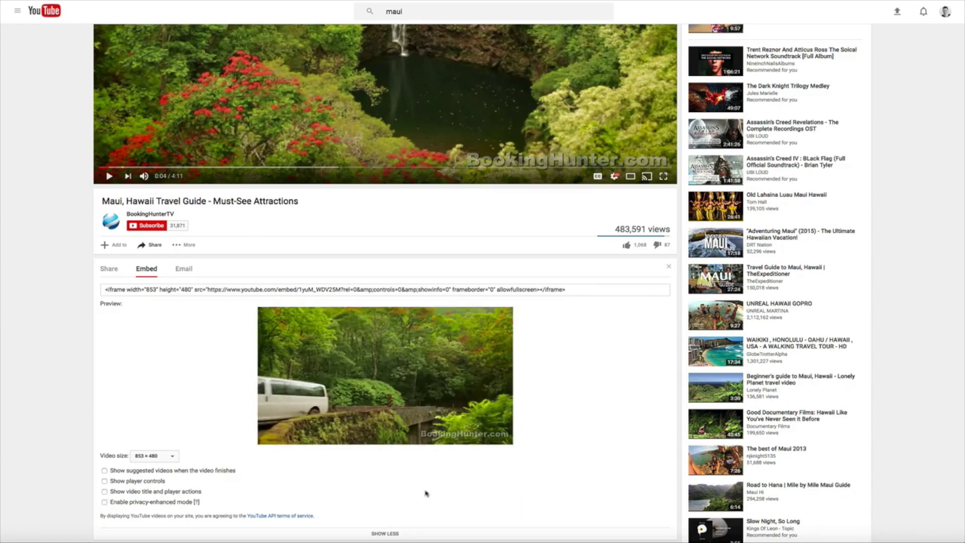
pyautogui.click(104, 481)
pyautogui.click(104, 491)
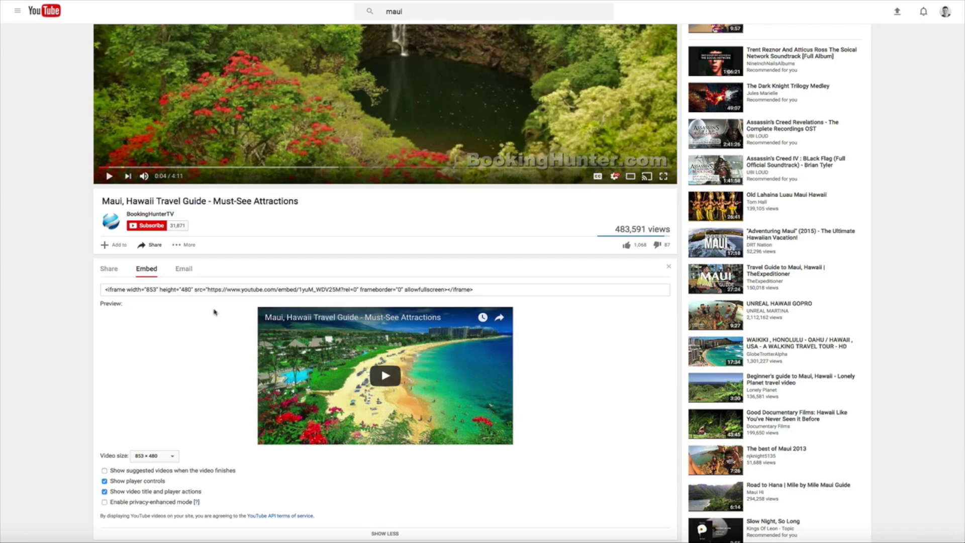
# Step: Copy the 853 × 480 iframe embed code and insert it in the post's HTML on a new line after the "2. Travel Light" paragraph
pyautogui.click(218, 290)
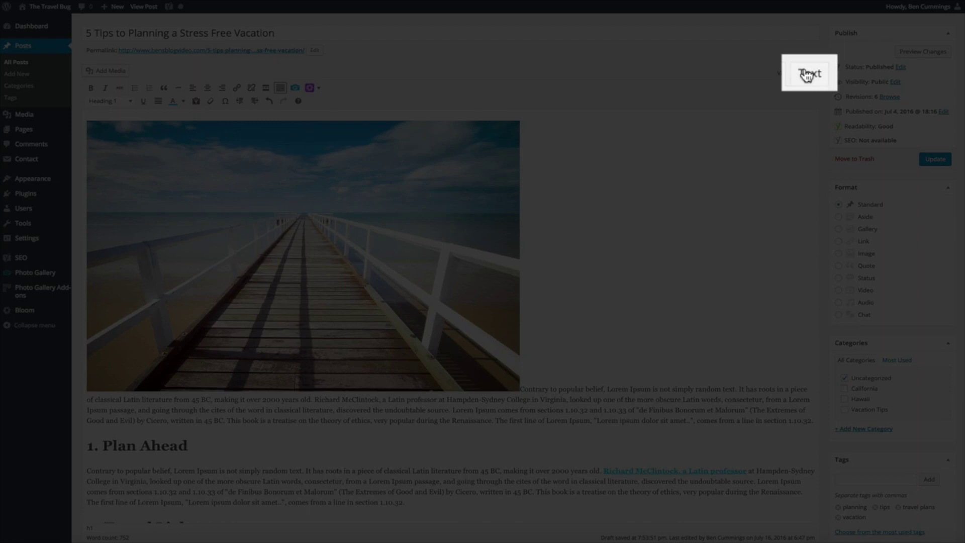
pyautogui.click(807, 75)
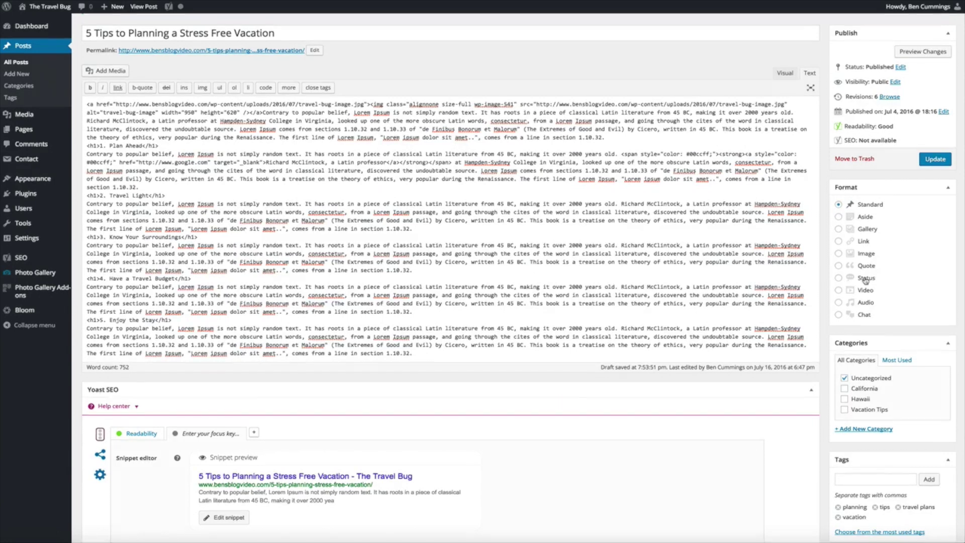
pyautogui.click(416, 229)
pyautogui.press('Return')
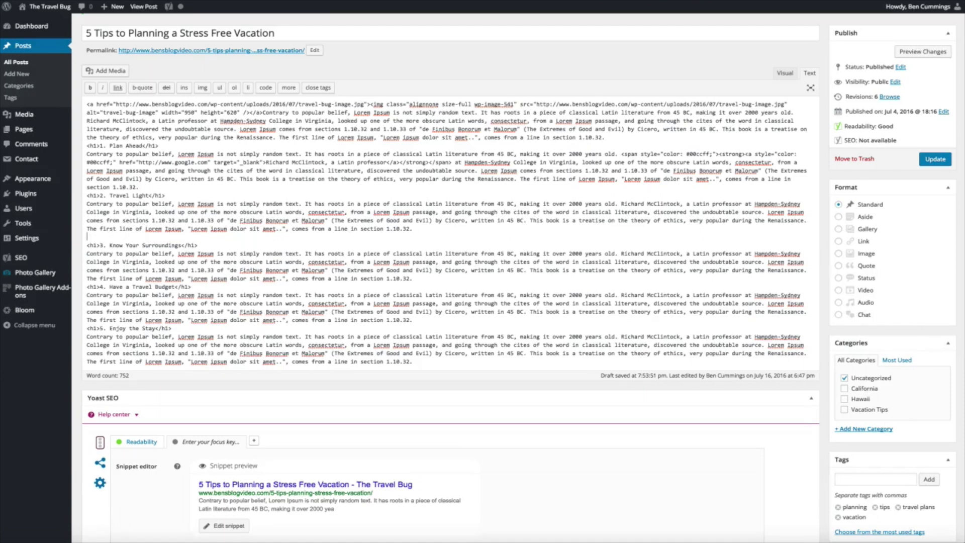
pyautogui.write('<iframe width="853" height="480" src="https://www.youtube.com/embed/1yuM_WDV2SM?rel=0" frameborder="0" allowfullscreen></iframe>')
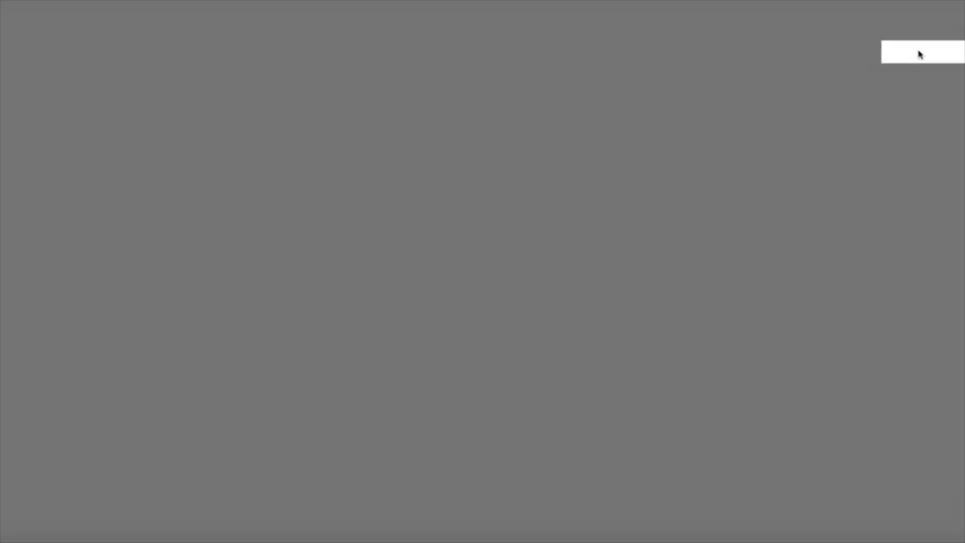
# Step: Preview the post changes and examine how the embedded video under "2. Travel Light" scales in a narrow window
pyautogui.click(919, 54)
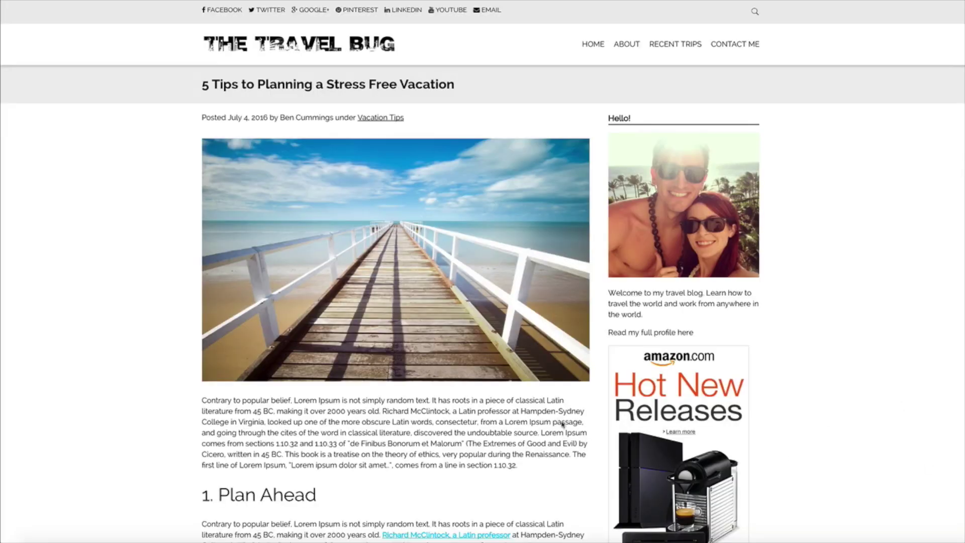
pyautogui.scroll(-10, 508, 423)
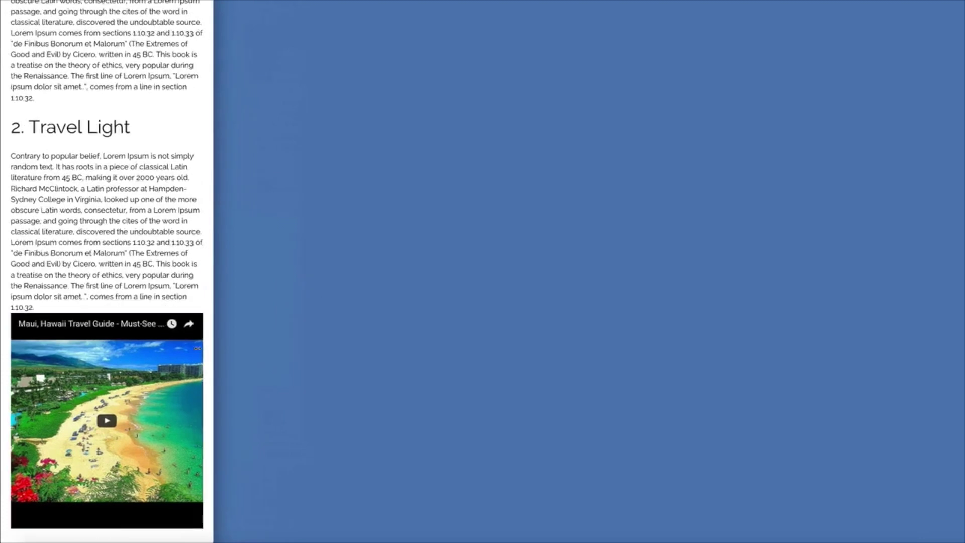
pyautogui.scroll(-5, 103, 347)
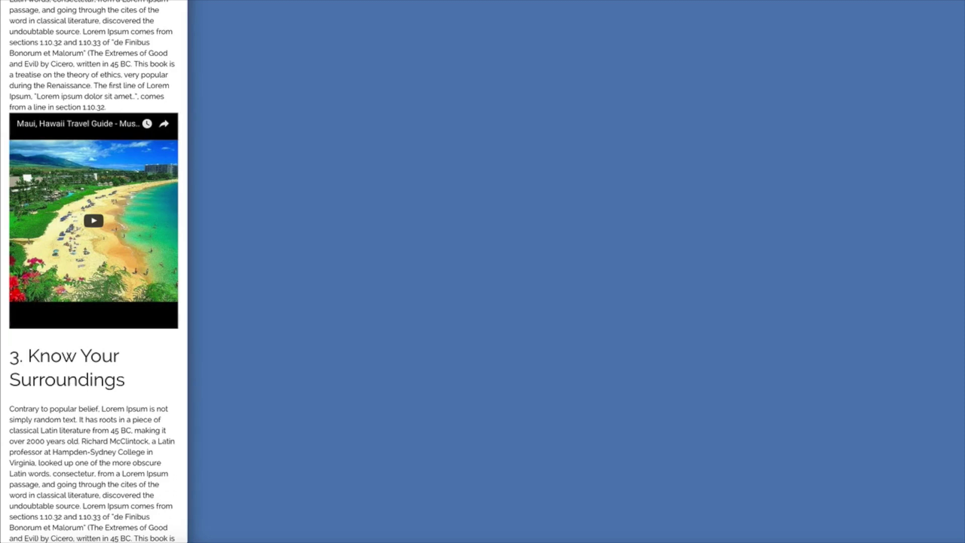
pyautogui.scroll(4, 93, 271)
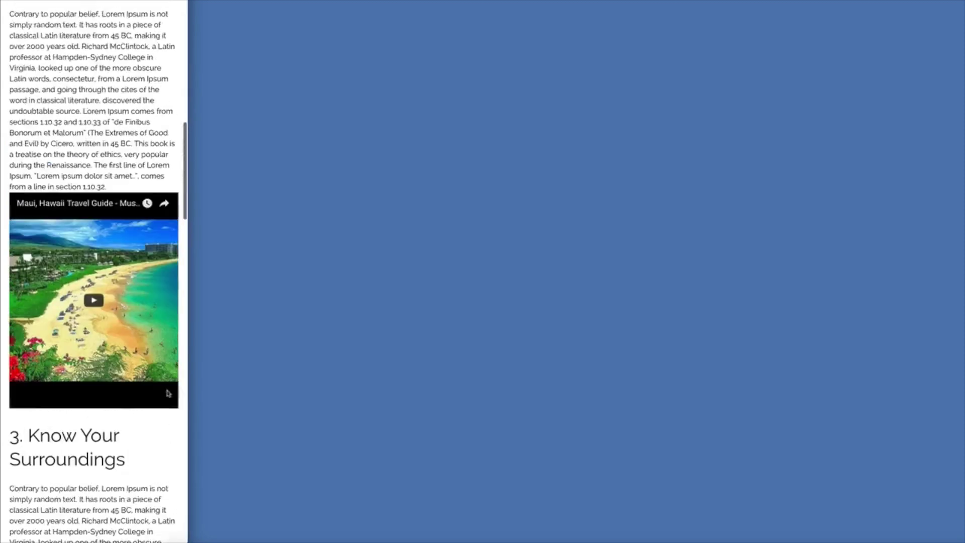
# Step: Restore the full window width and compare how the video on the "How to Design a Blog" page scales when narrowed and widened
pyautogui.moveTo(189, 314); pyautogui.dragTo(943, 318)
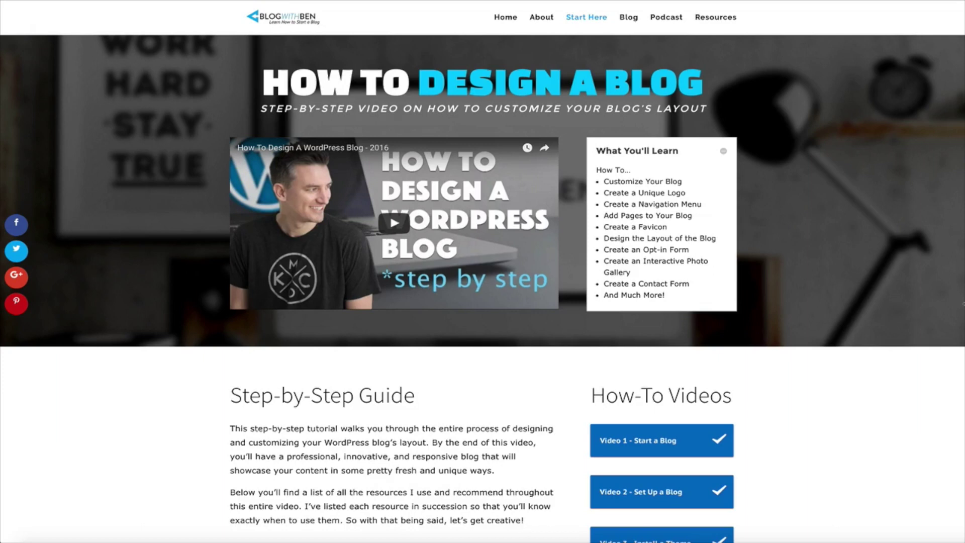
pyautogui.moveTo(964, 304); pyautogui.dragTo(176, 306)
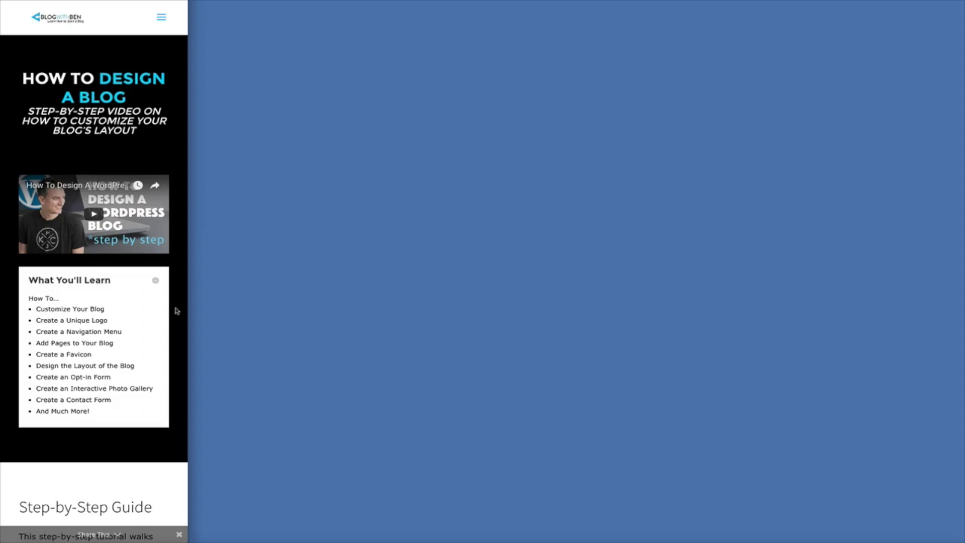
pyautogui.moveTo(187, 308); pyautogui.dragTo(964, 339)
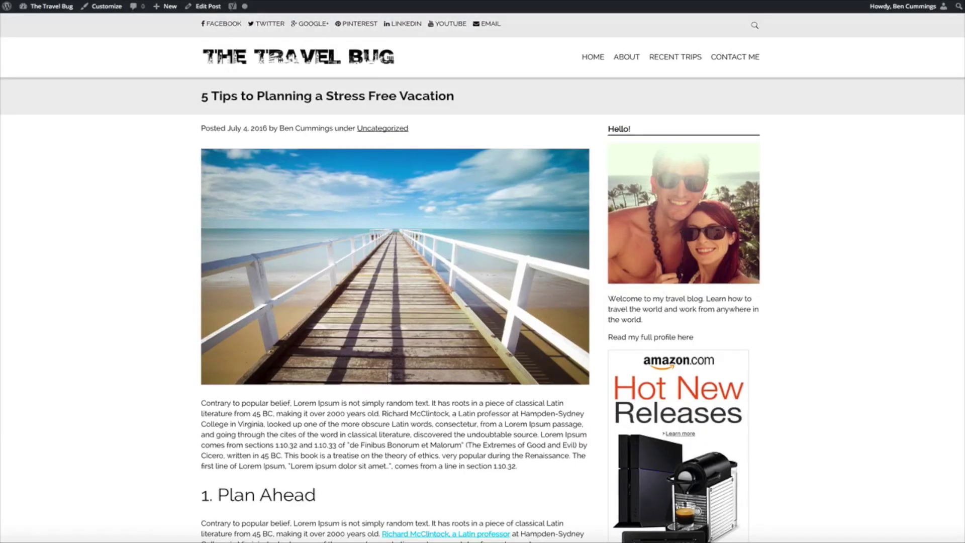
# Step: Return to the post editor and delete the iframe embed line after the "2. Travel Light" paragraph
pyautogui.click(203, 6)
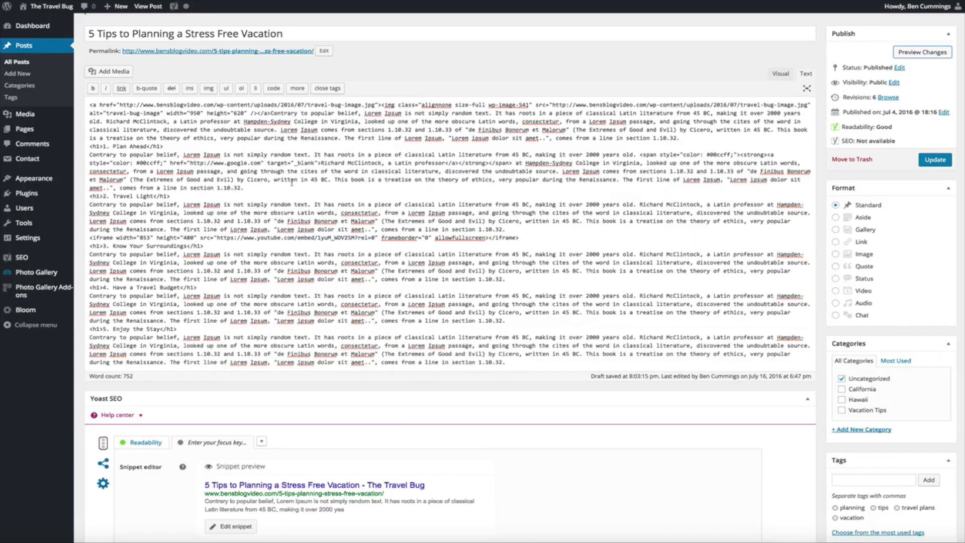
pyautogui.moveTo(522, 235); pyautogui.dragTo(83, 239)
pyautogui.press('BackSpace')
pyautogui.press('BackSpace')
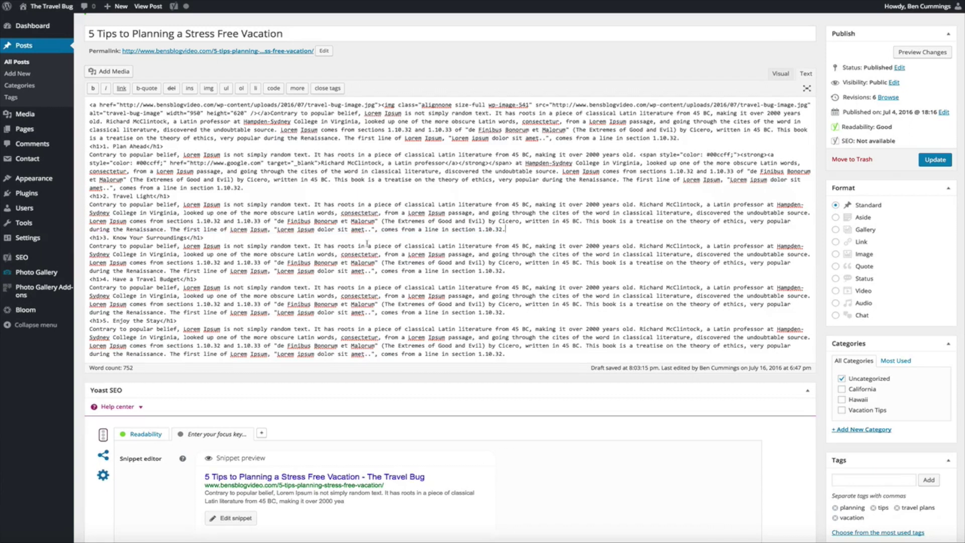
# Step: Preview the post changes and look through the page without the embedded video
pyautogui.click(922, 52)
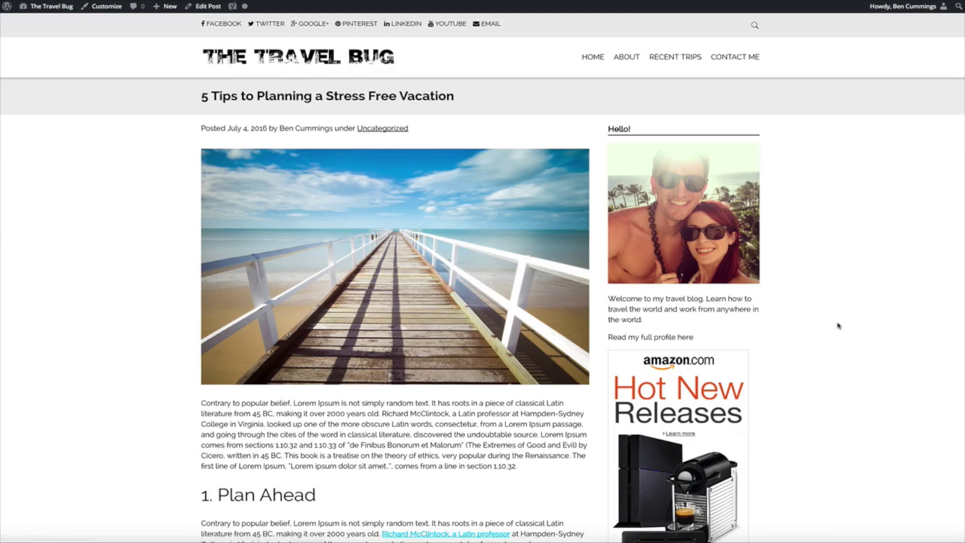
pyautogui.scroll(-8, 839, 325)
pyautogui.scroll(5, 838, 325)
pyautogui.scroll(3, 838, 326)
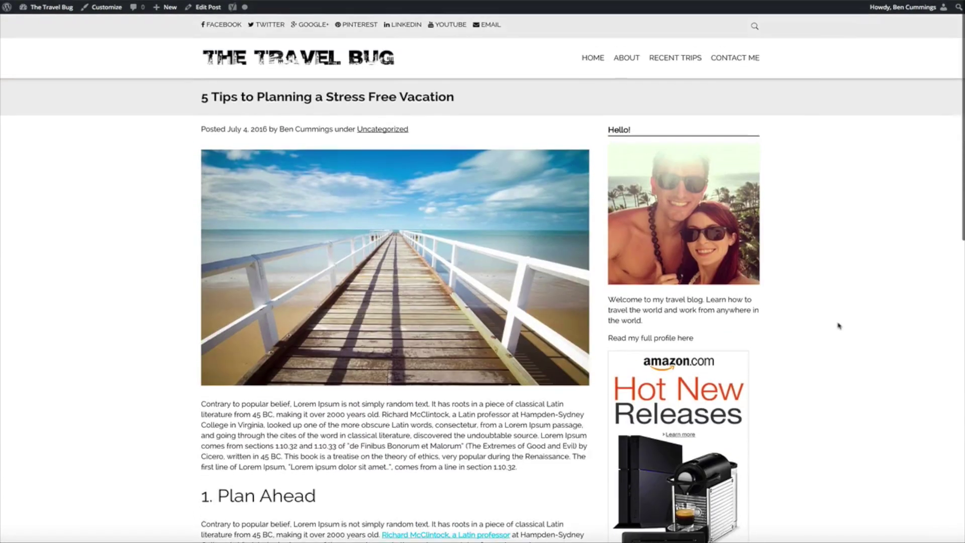
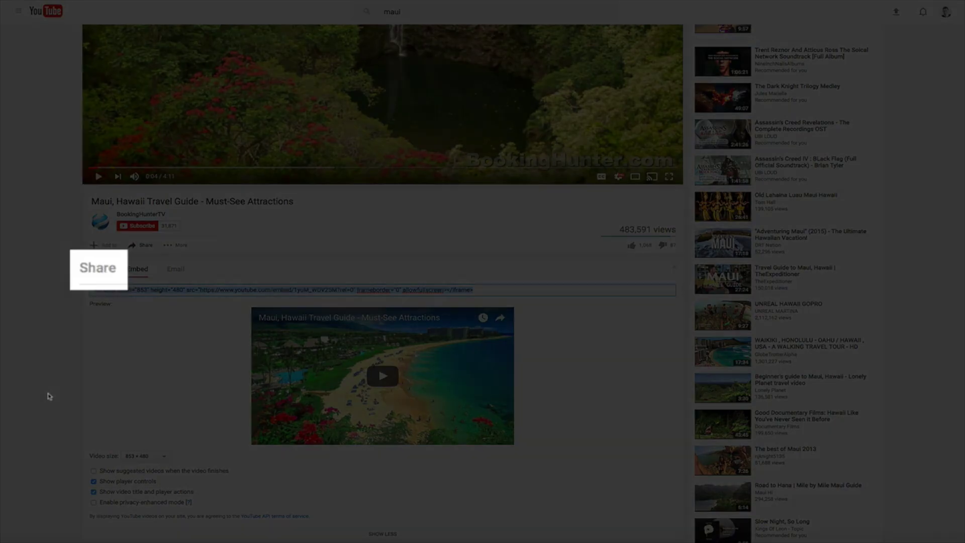
pyautogui.click(50, 396)
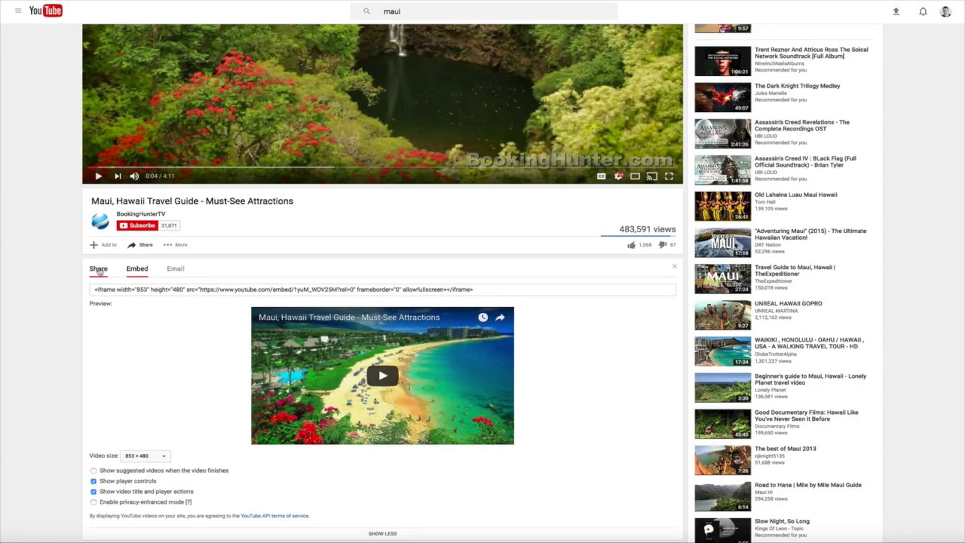
pyautogui.click(99, 270)
pyautogui.hotkey('ctrl', 'c')
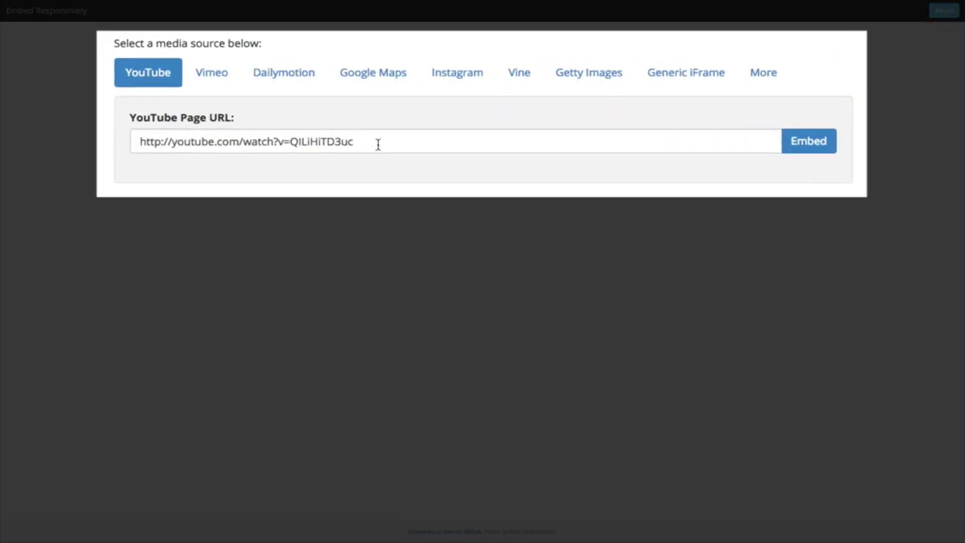
pyautogui.tripleClick(421, 130)
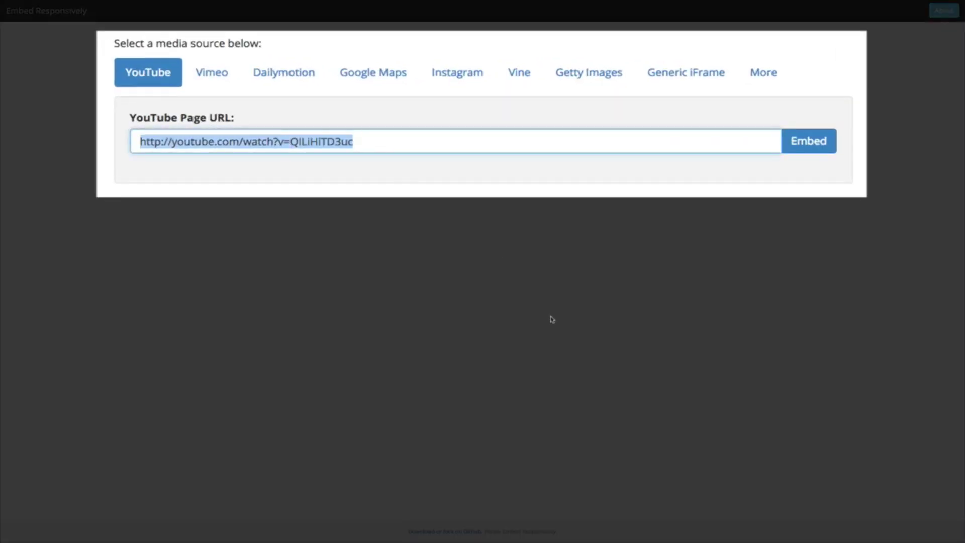
pyautogui.hotkey('ctrl', 'v')
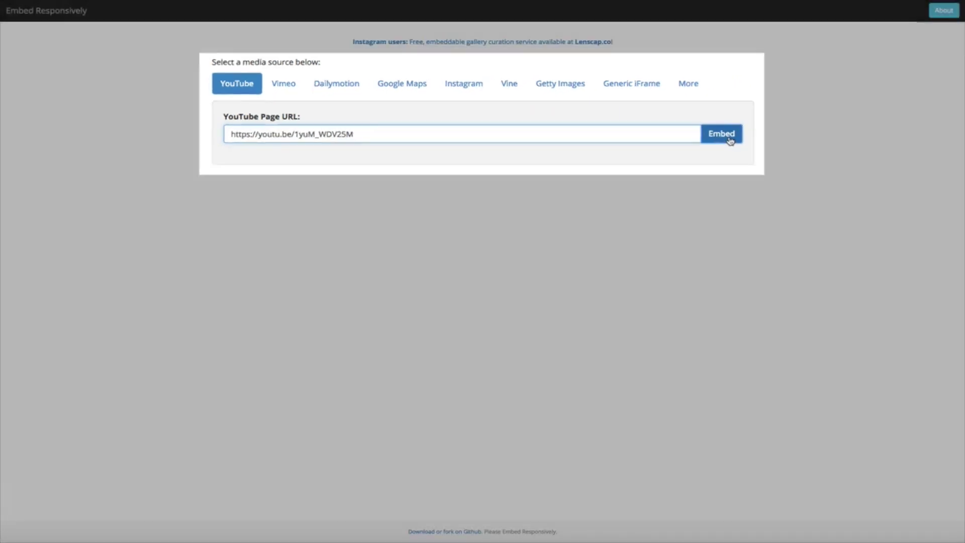
# Step: Generate the responsive embed code for the Maui video and copy the src URL ending in ?rel=0 from YouTube's own embed code
pyautogui.click(820, 150)
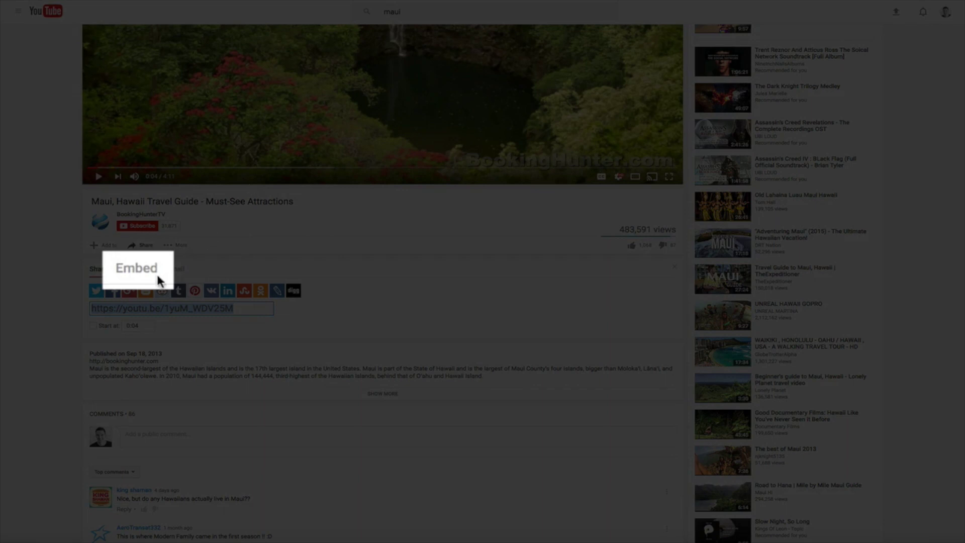
pyautogui.click(158, 280)
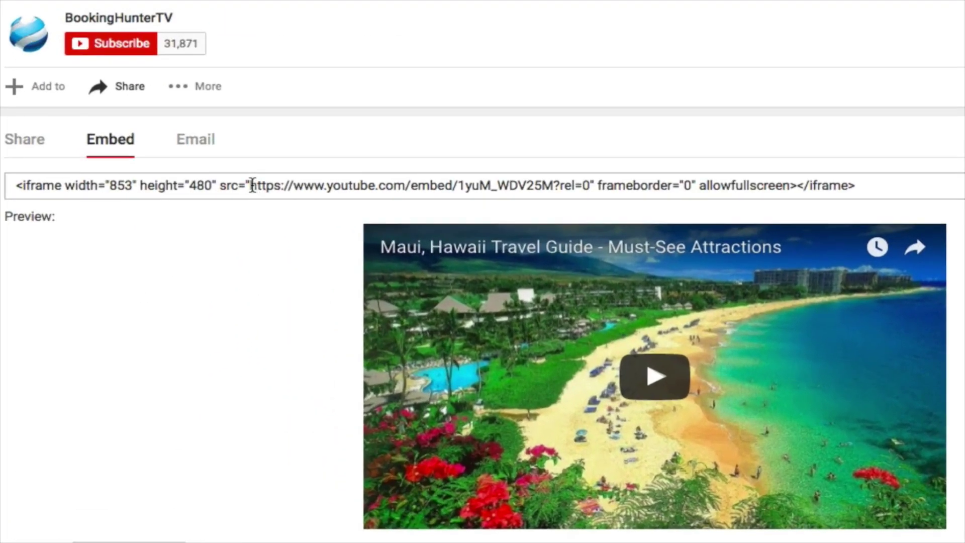
pyautogui.moveTo(200, 289); pyautogui.dragTo(216, 289)
pyautogui.moveTo(285, 184); pyautogui.dragTo(588, 188)
pyautogui.hotkey('ctrl', 'c')
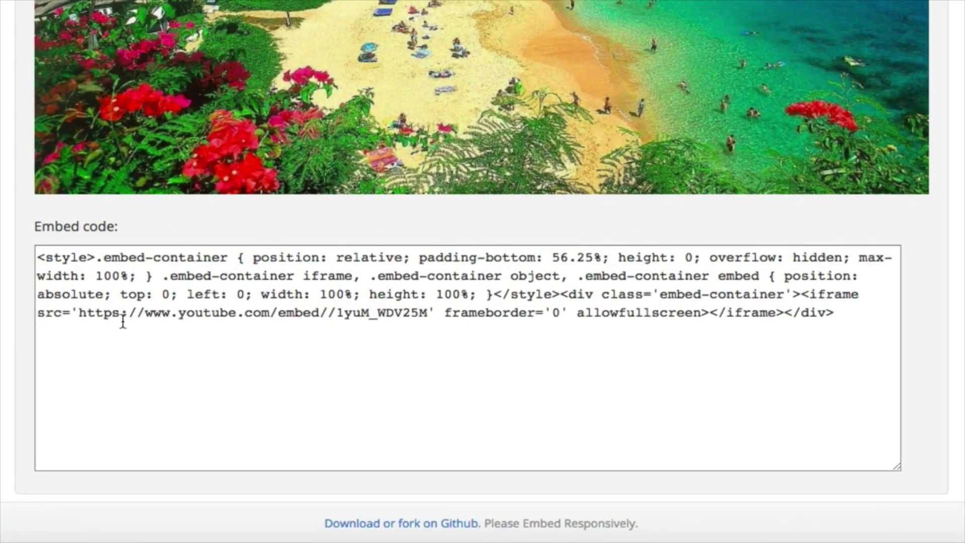
pyautogui.moveTo(79, 315); pyautogui.dragTo(429, 314)
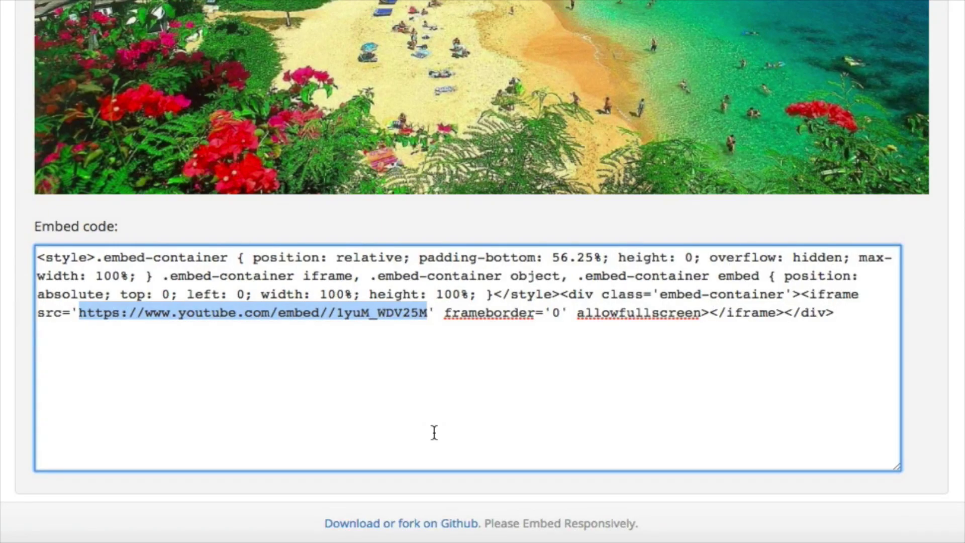
pyautogui.hotkey('ctrl', 'v')
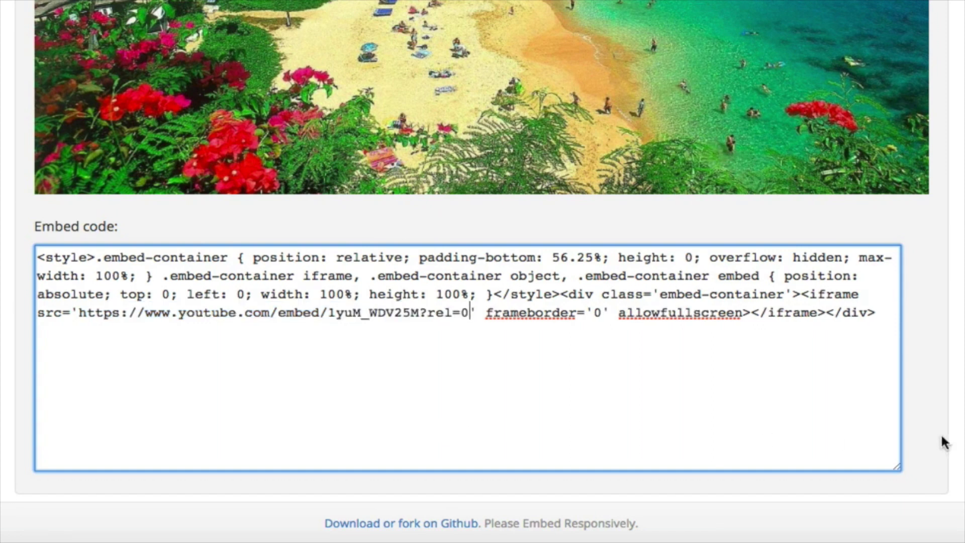
pyautogui.scroll(-1, 943, 442)
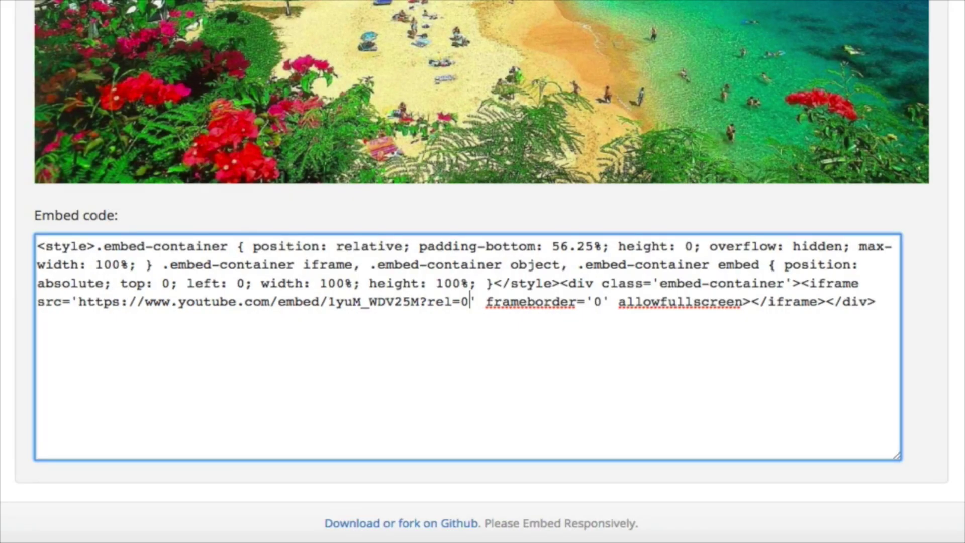
# Step: Copy the complete responsive embed code and paste it on a new line above the "2. Travel Light" heading in the WordPress post
pyautogui.moveTo(878, 302); pyautogui.dragTo(36, 243)
pyautogui.hotkey('ctrl', 'c')
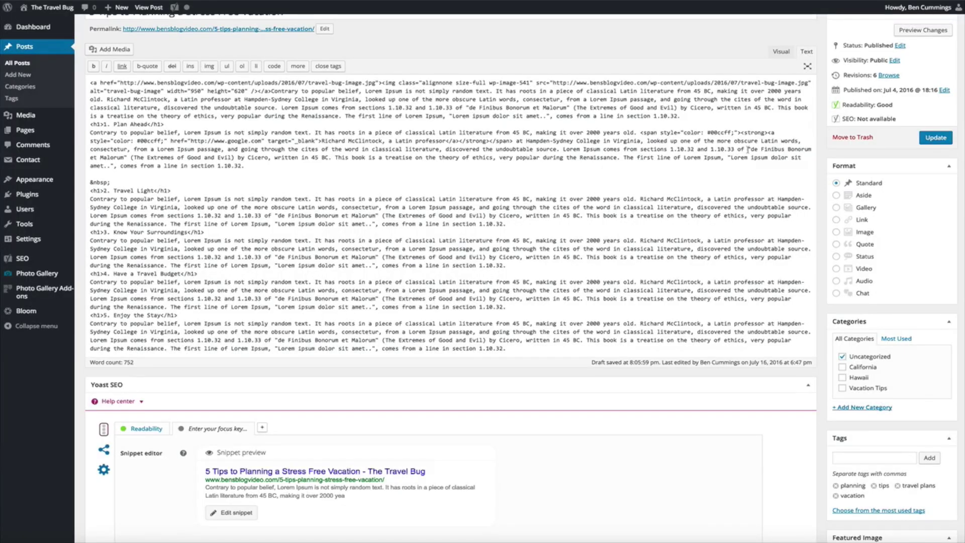
pyautogui.click(113, 182)
pyautogui.press('Return')
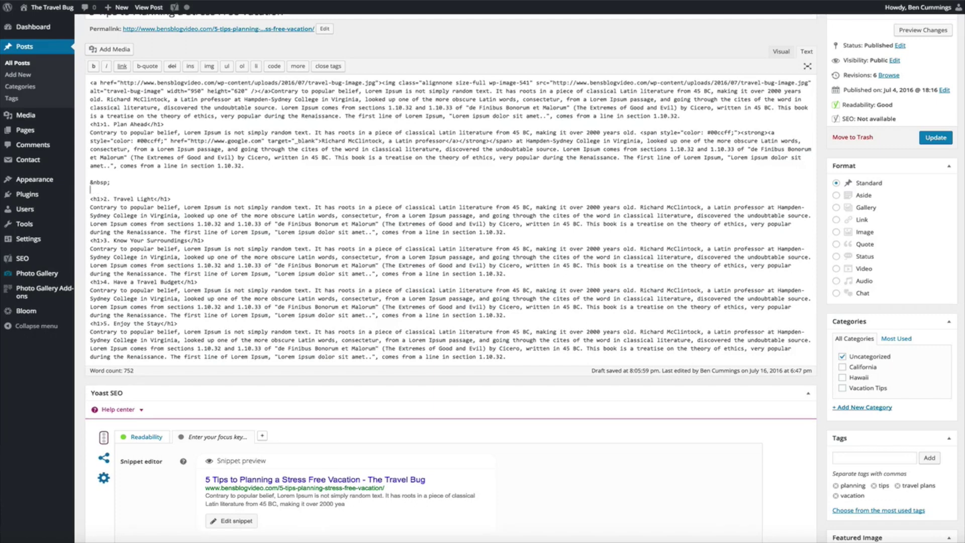
pyautogui.hotkey('ctrl', 'v')
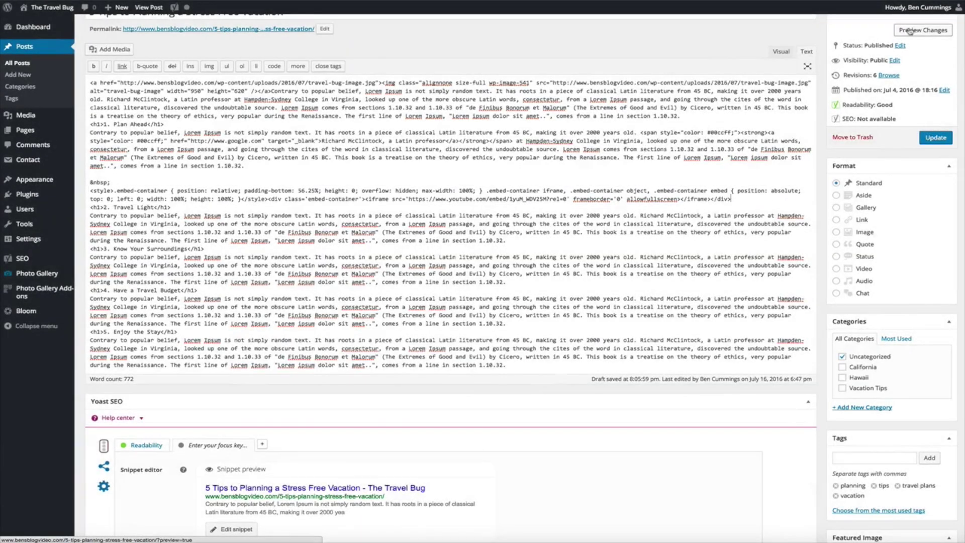
# Step: Preview the post changes and play the embedded Maui video
pyautogui.click(911, 31)
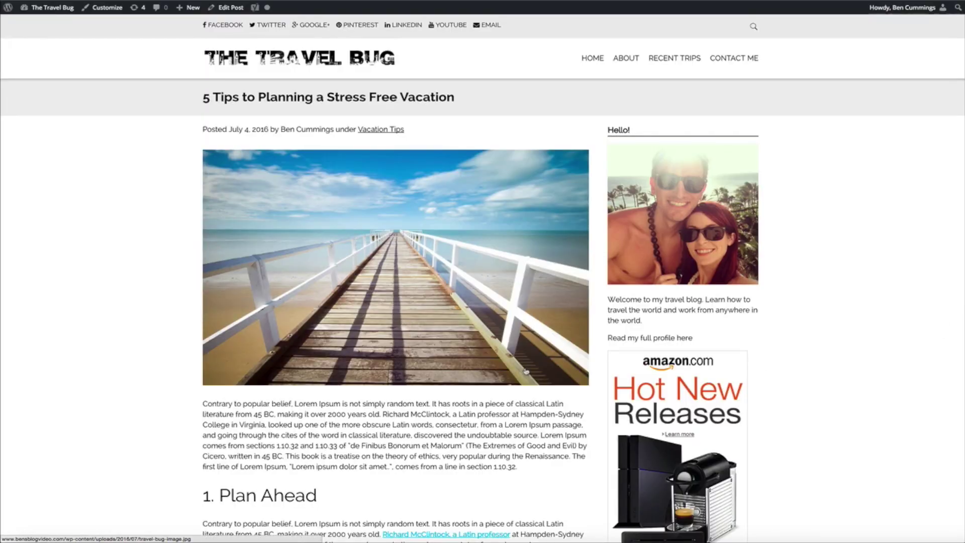
pyautogui.scroll(-10, 526, 371)
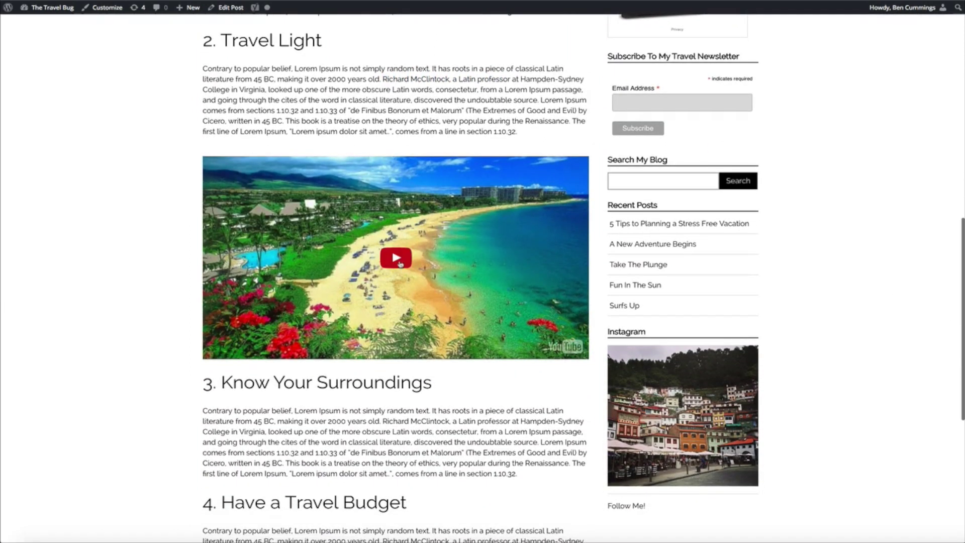
pyautogui.click(400, 263)
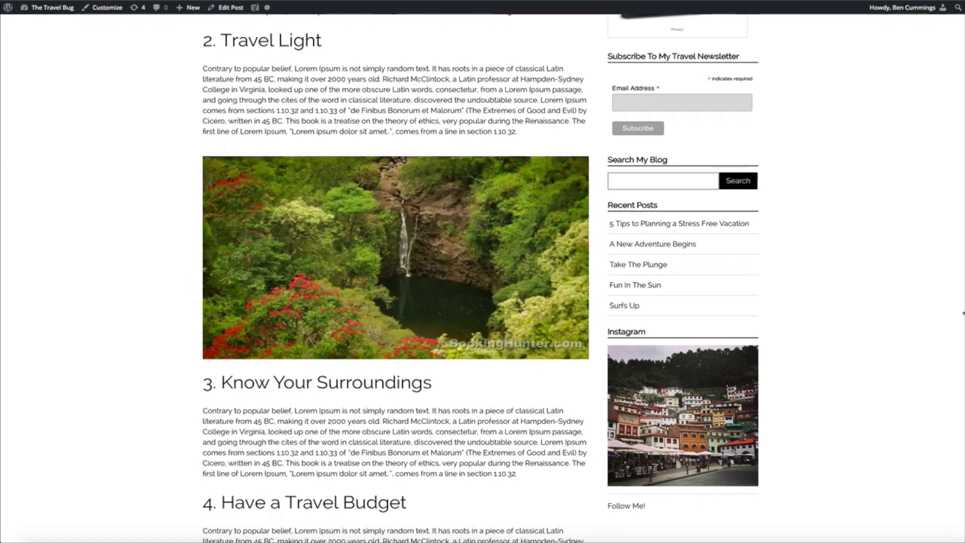
# Step: Narrow the browser window to phone width to check how the embedded video scales, and restore the full width
pyautogui.moveTo(963, 313); pyautogui.dragTo(144, 234)
pyautogui.scroll(-4, 144, 234)
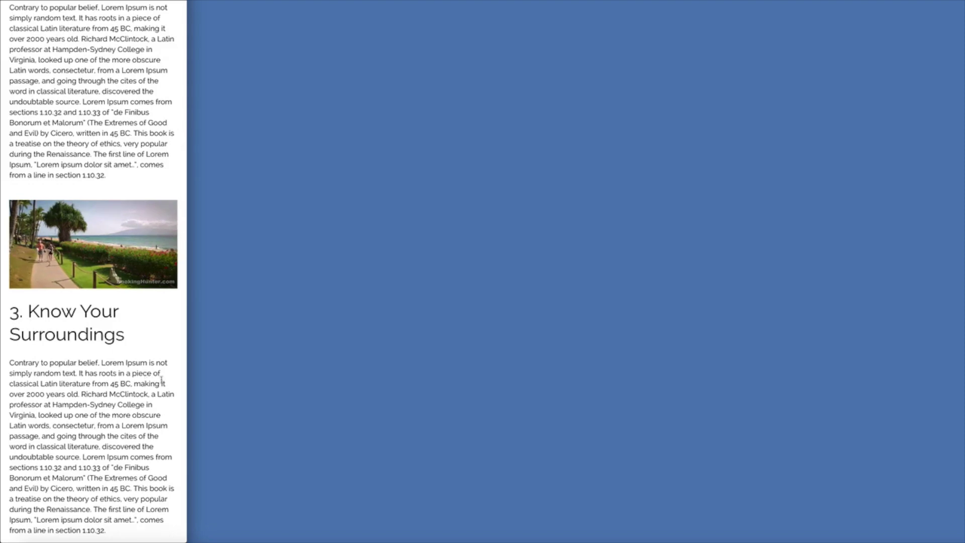
pyautogui.scroll(-1, 162, 380)
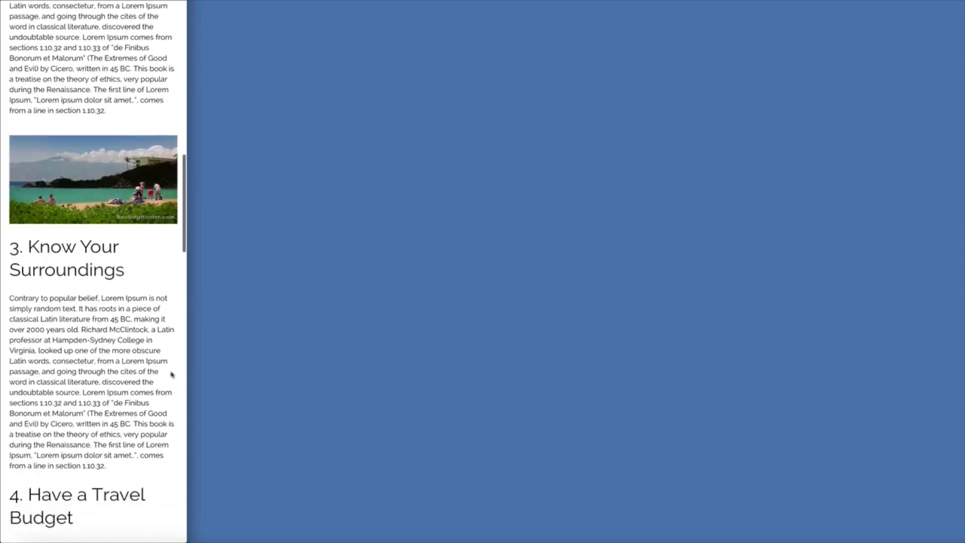
pyautogui.moveTo(188, 301); pyautogui.dragTo(963, 374)
pyautogui.scroll(3, 851, 360)
pyautogui.scroll(2, 851, 359)
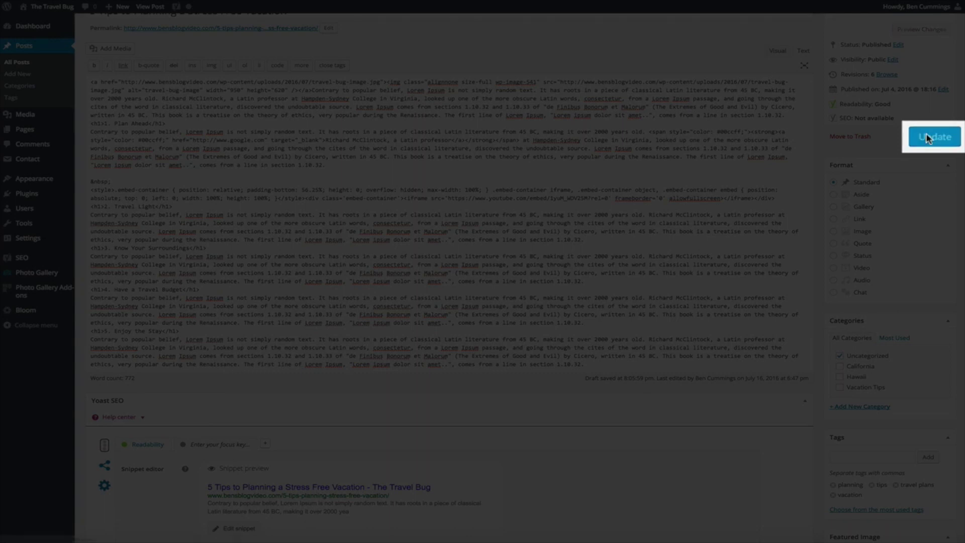
# Step: Update the post and open its published version from the featured entry on the site's home page
pyautogui.click(928, 139)
pyautogui.scroll(2, 930, 139)
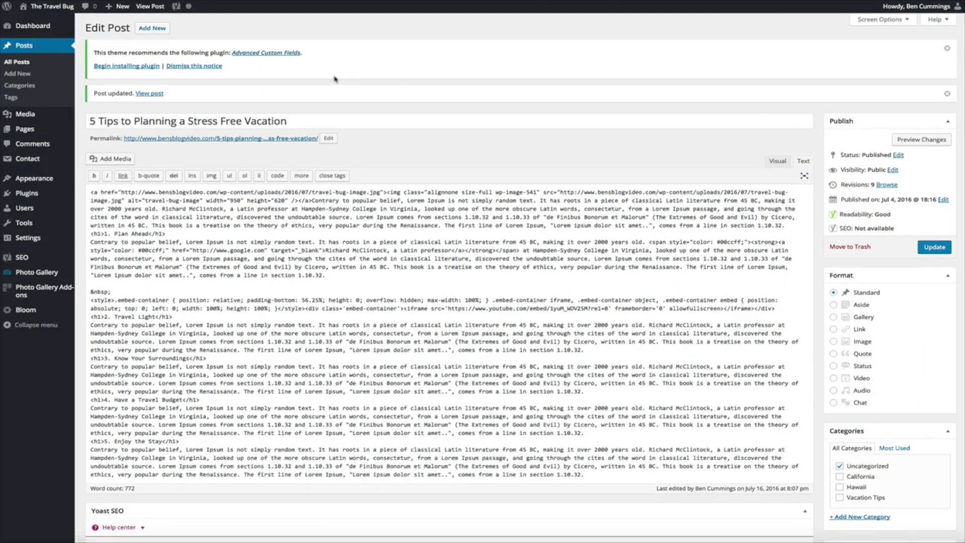
pyautogui.moveTo(45, 7)
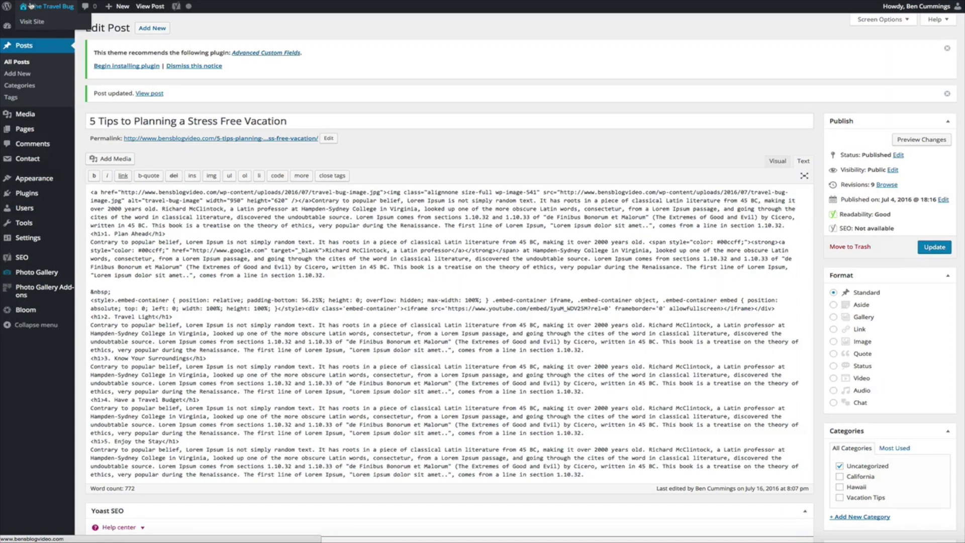
pyautogui.click(26, 22)
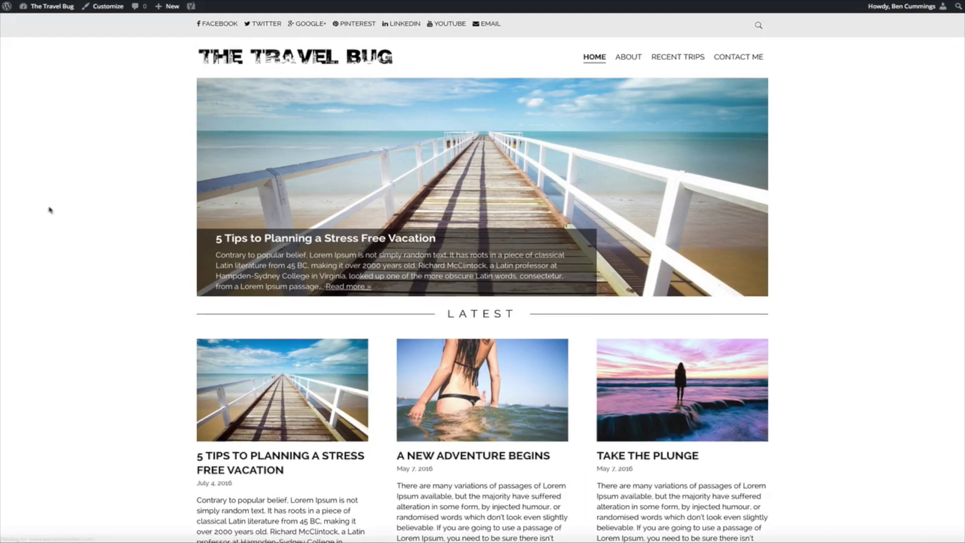
pyautogui.click(351, 289)
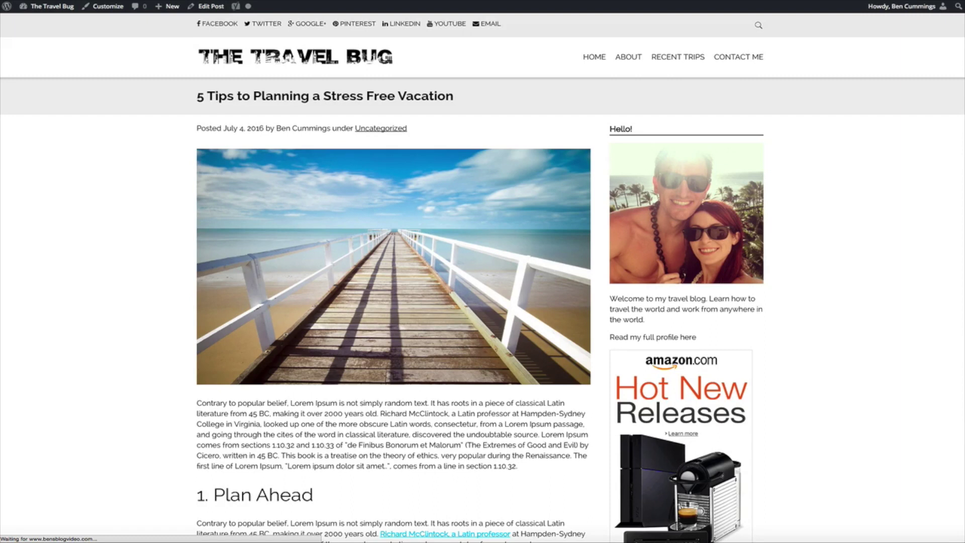
# Step: Look through the published post's image, link, video, headings and tags down to the footer, and go back to the home page
pyautogui.scroll(-1, 65, 307)
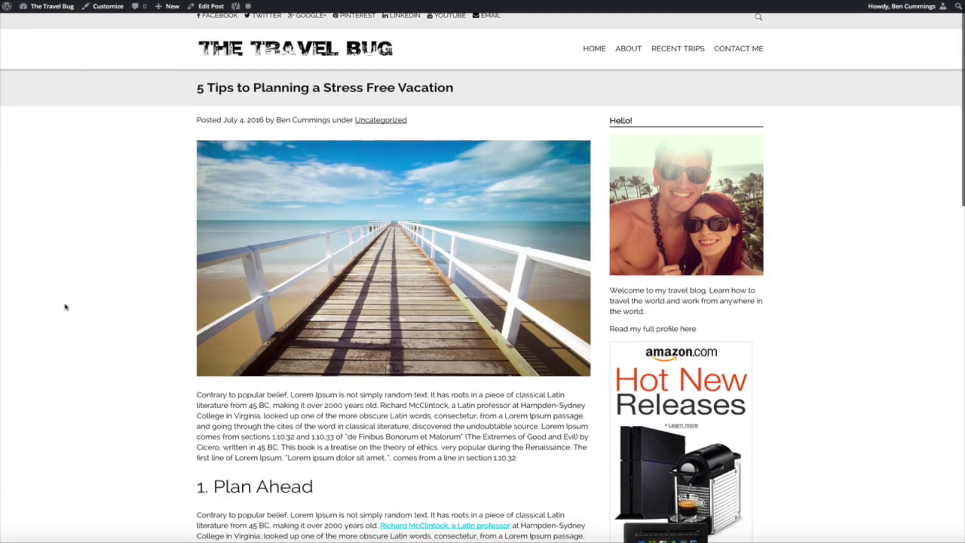
pyautogui.scroll(-5, 65, 306)
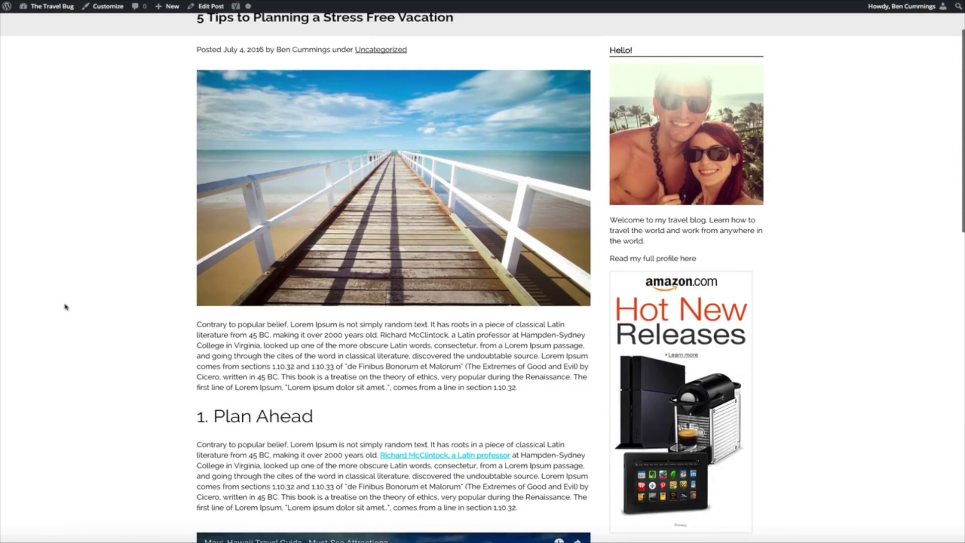
pyautogui.scroll(-3, 66, 307)
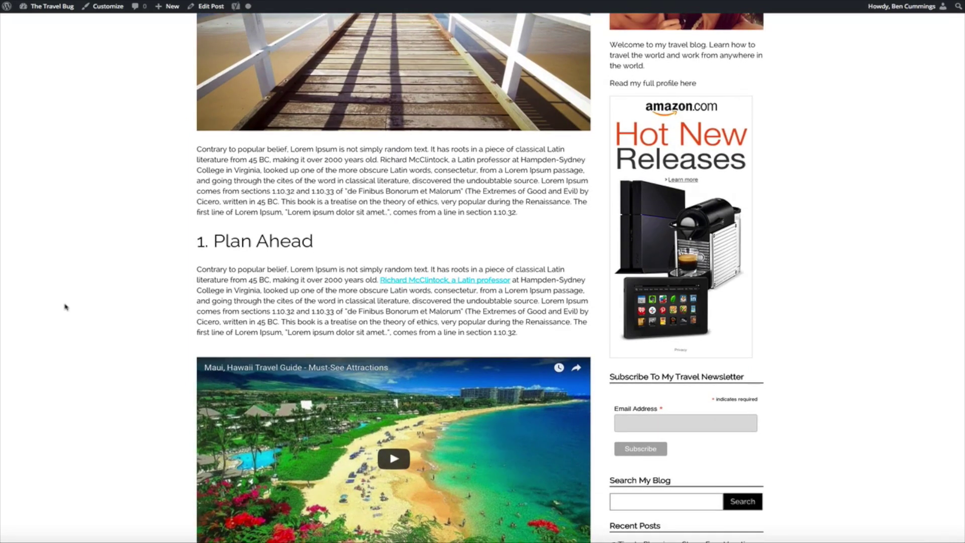
pyautogui.scroll(-3, 66, 307)
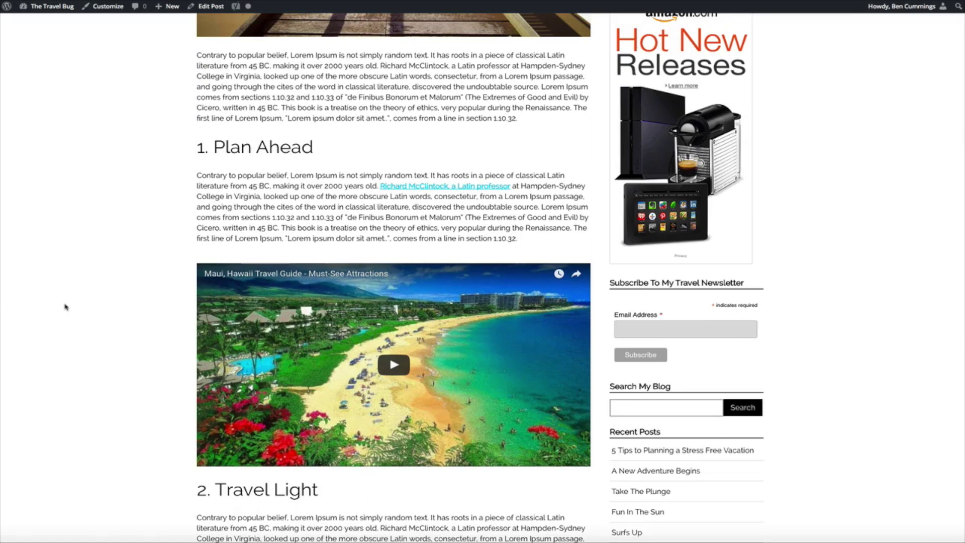
pyautogui.scroll(-8, 65, 307)
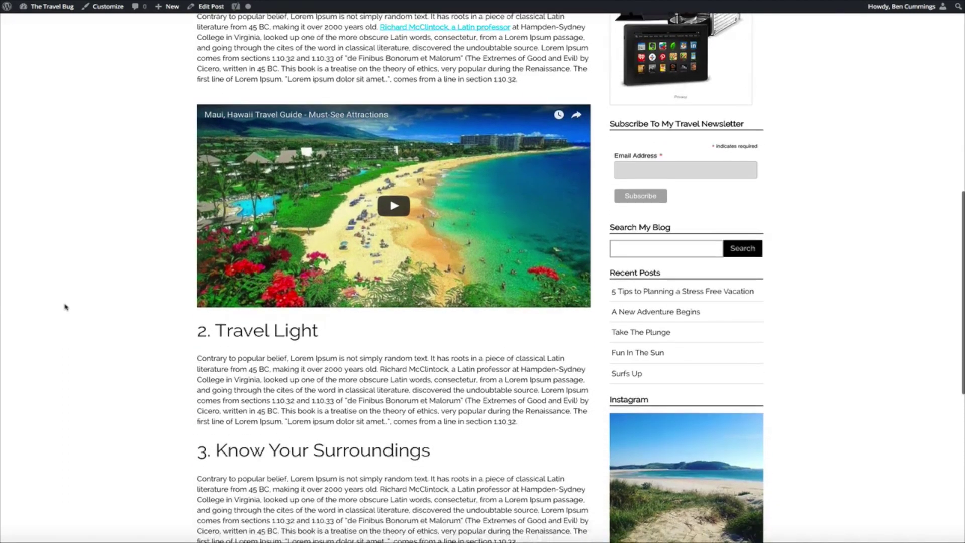
pyautogui.scroll(-3, 65, 307)
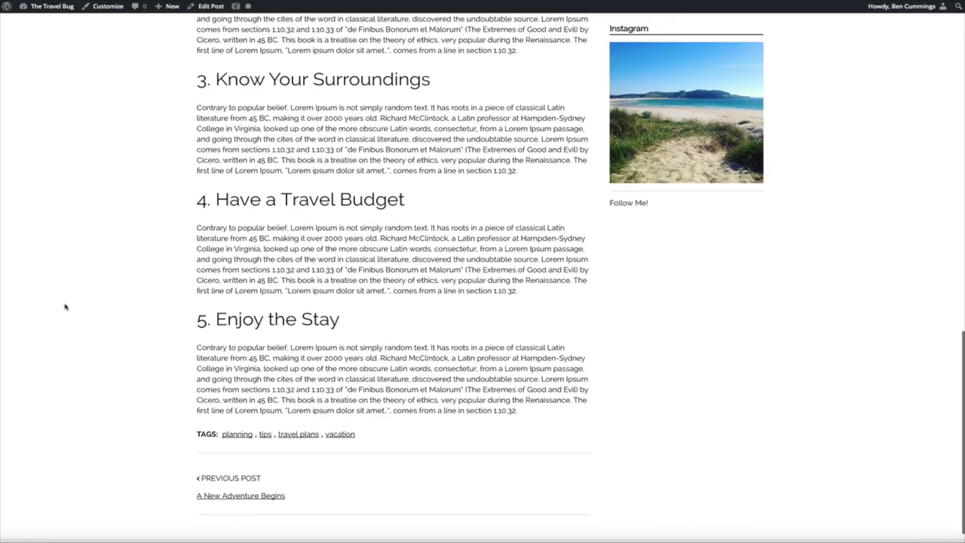
pyautogui.scroll(-1, 64, 248)
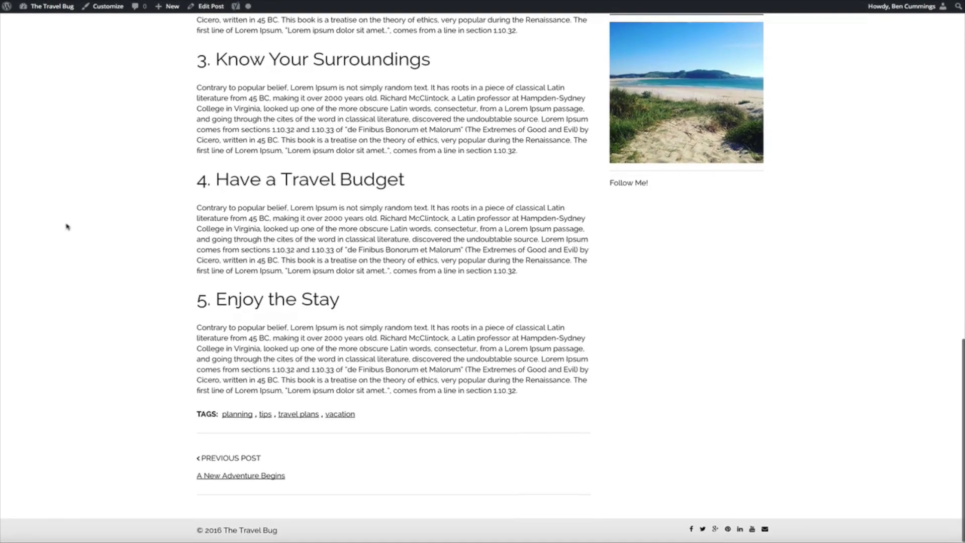
pyautogui.scroll(1, 67, 227)
pyautogui.scroll(4, 67, 227)
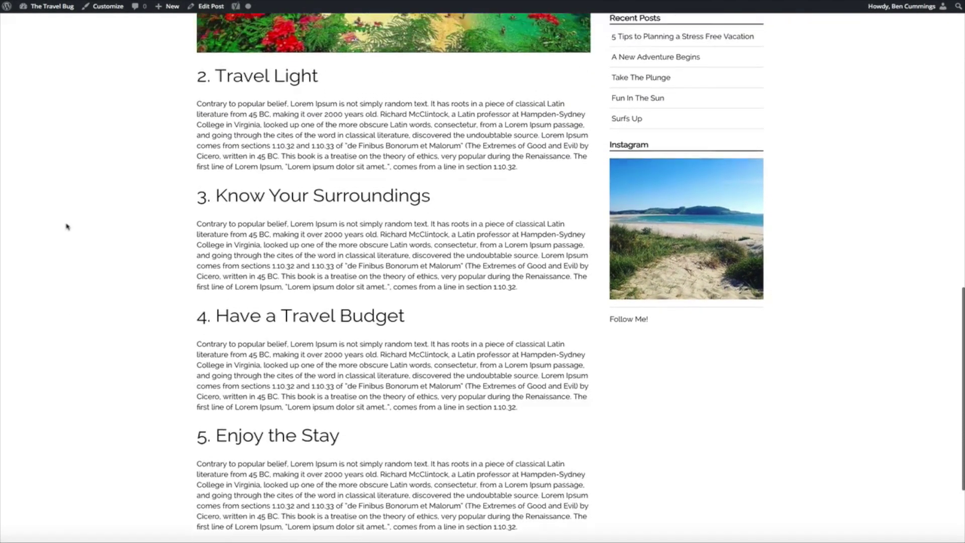
pyautogui.scroll(7, 67, 226)
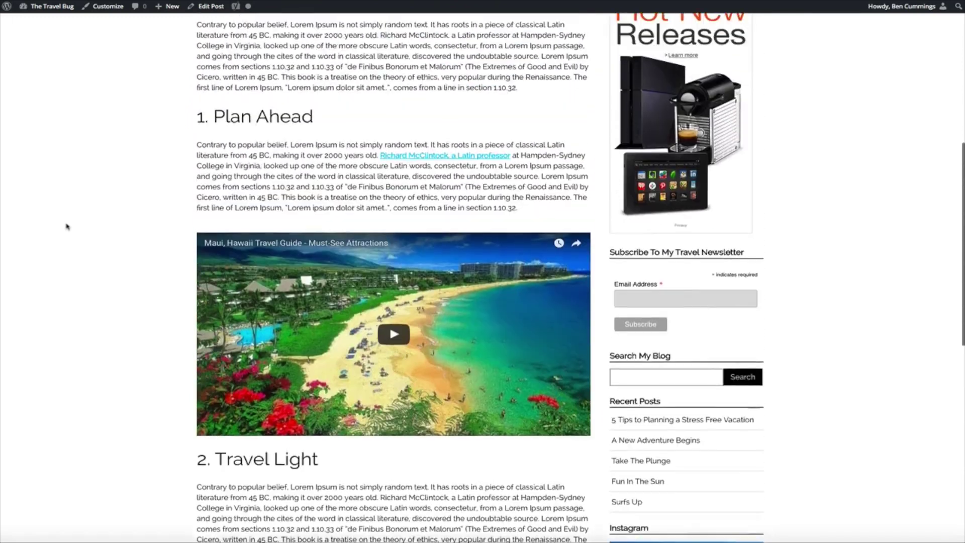
pyautogui.scroll(6, 67, 227)
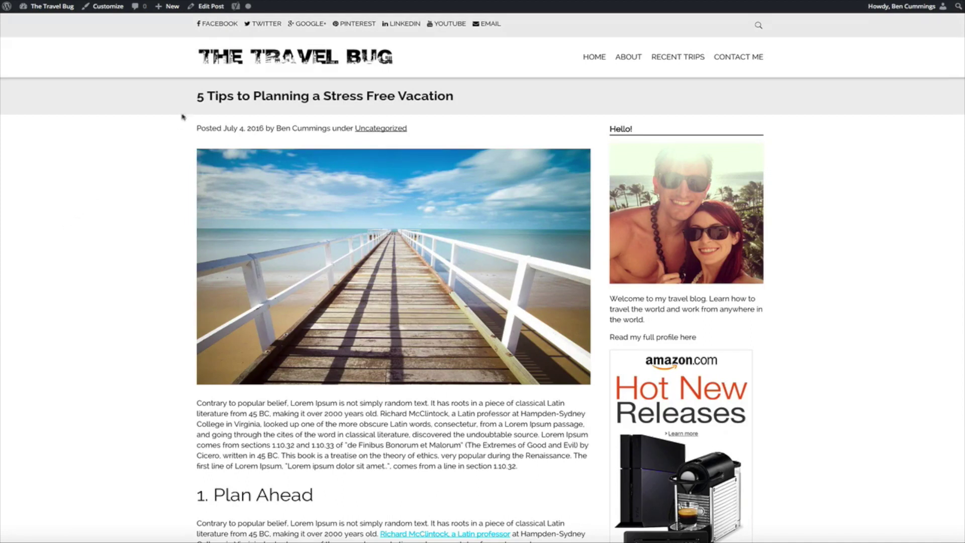
pyautogui.click(232, 61)
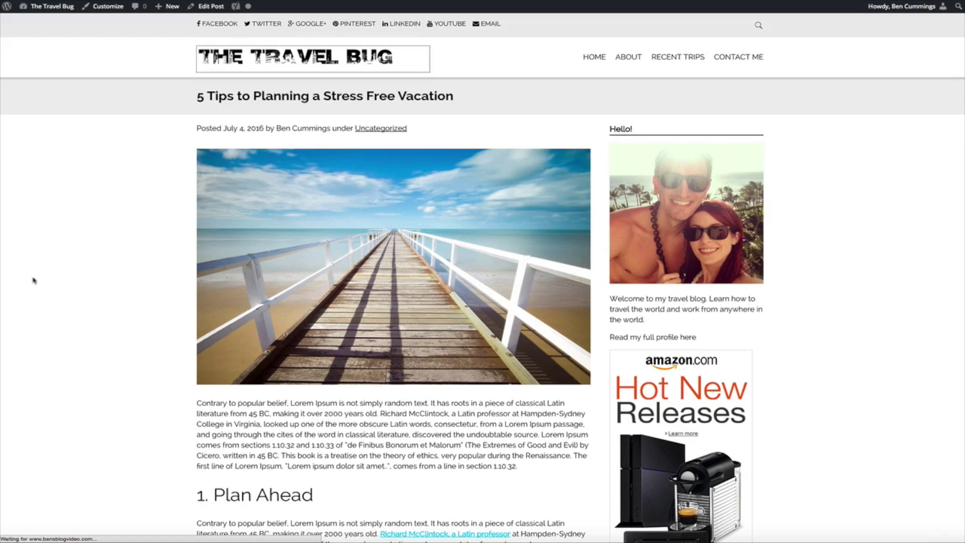